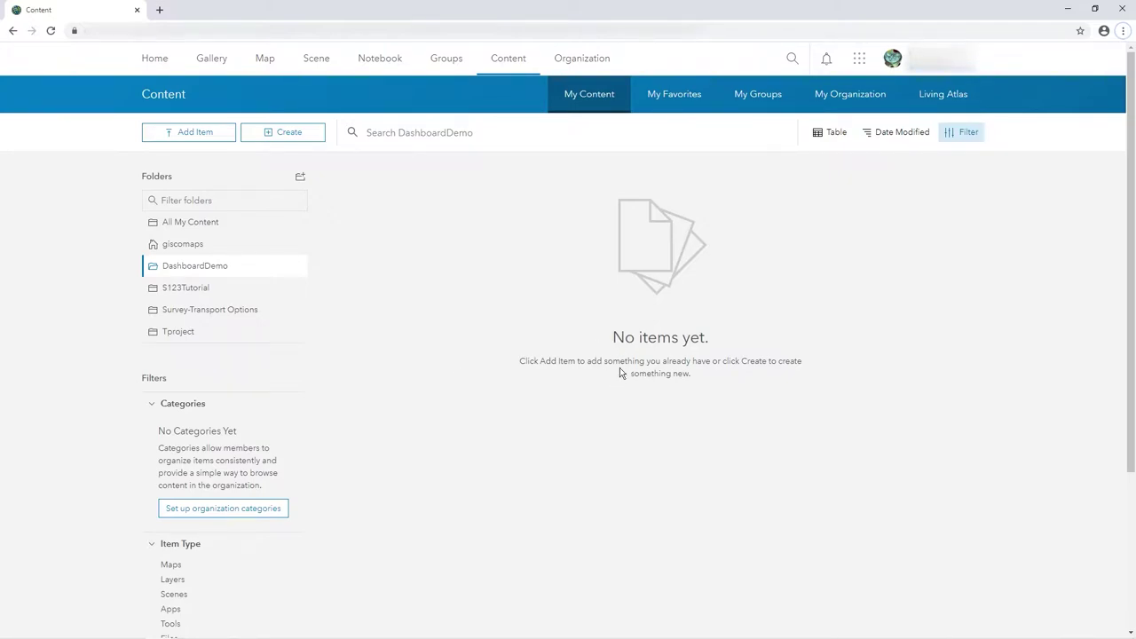
- Open the DashboardDemo folder under Content > My Content and confirm it holds no items
mouse_move(221, 271)
mouse_move(261, 269)
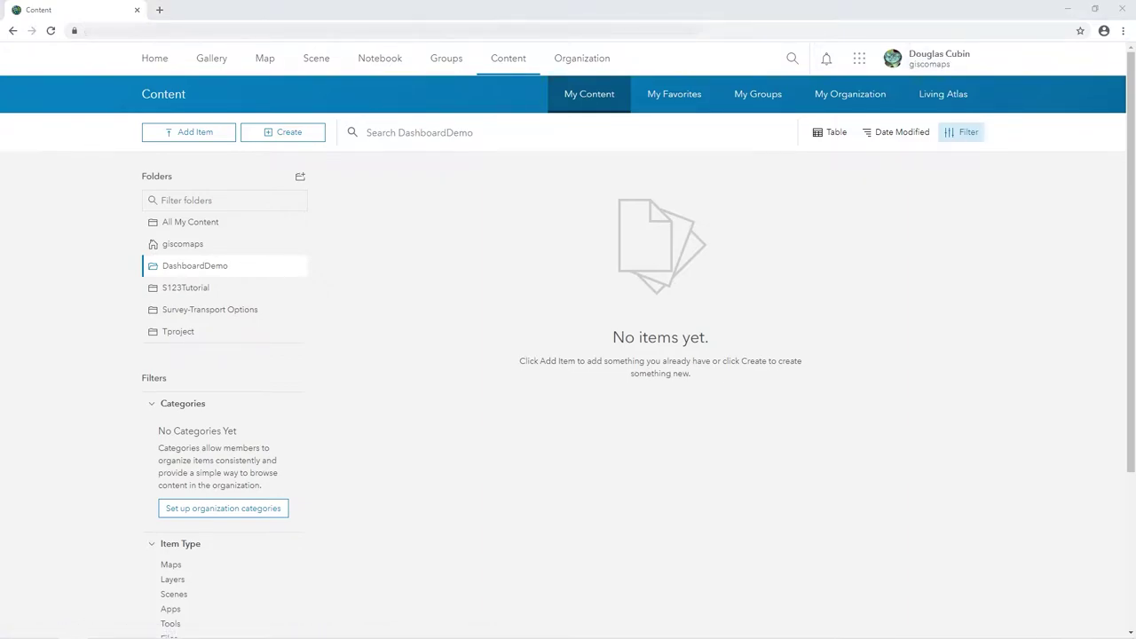
- Add DC_buildings.zip from the computer as a Shapefile item to publish
click(215, 138)
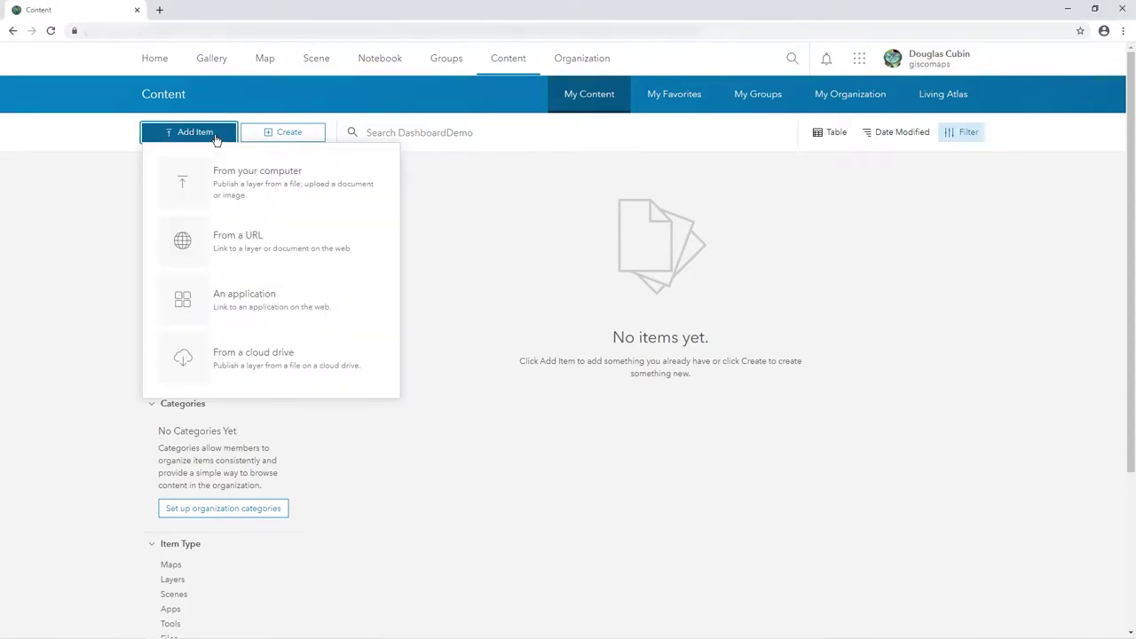
click(269, 196)
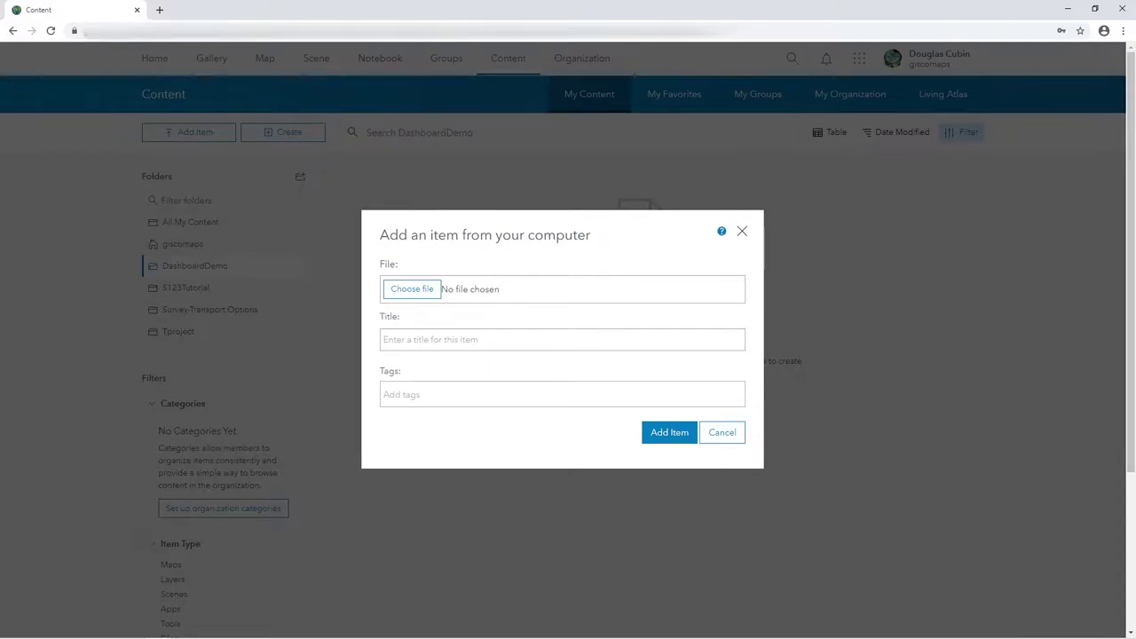
click(433, 290)
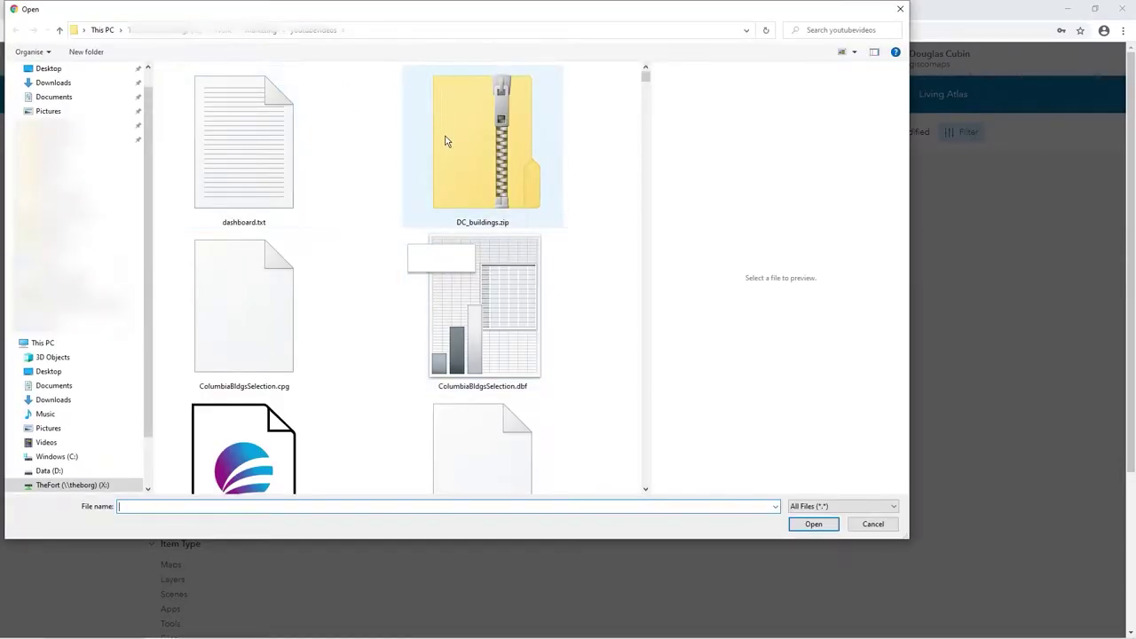
click(446, 142)
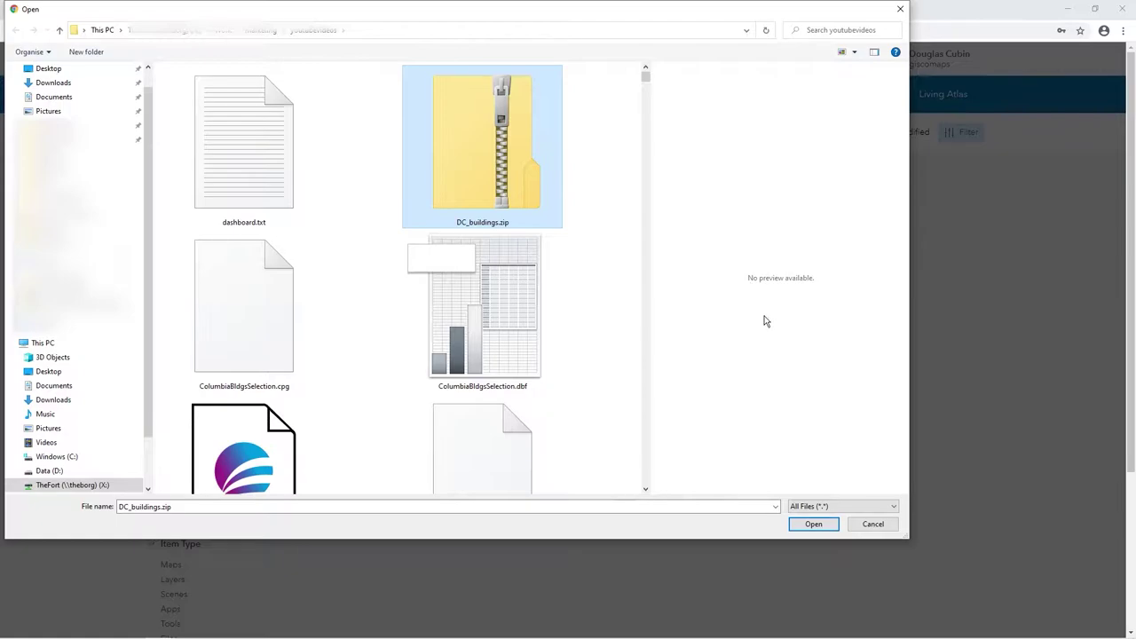
click(815, 523)
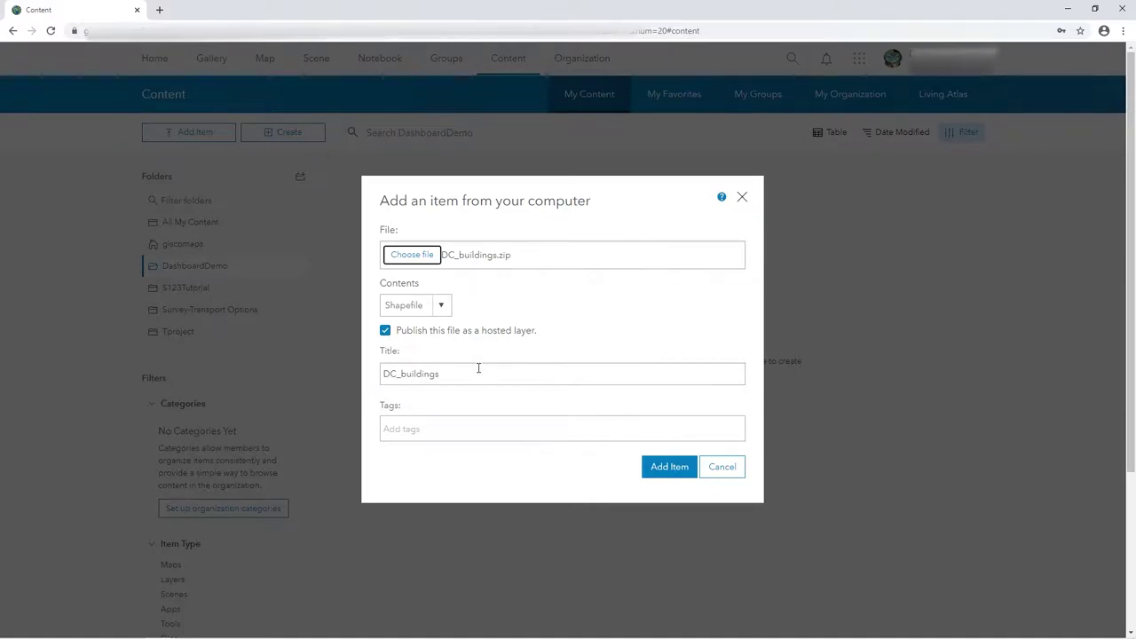
click(406, 306)
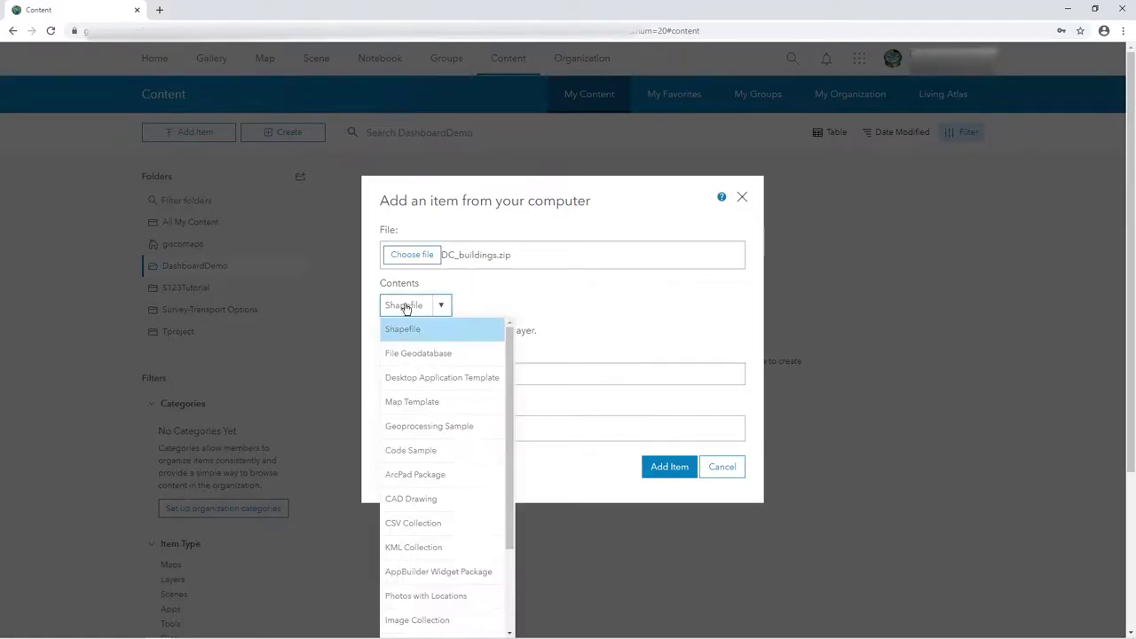
click(406, 306)
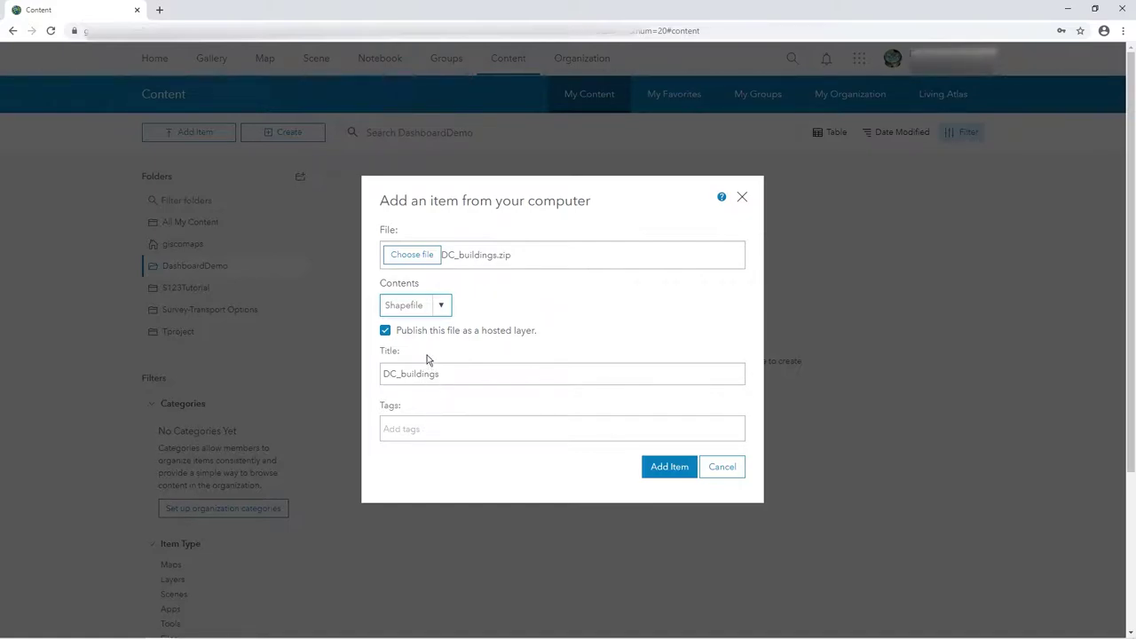
- Tag the DC_buildings item with demo and buildings
click(408, 428)
text(demo)
key(Return)
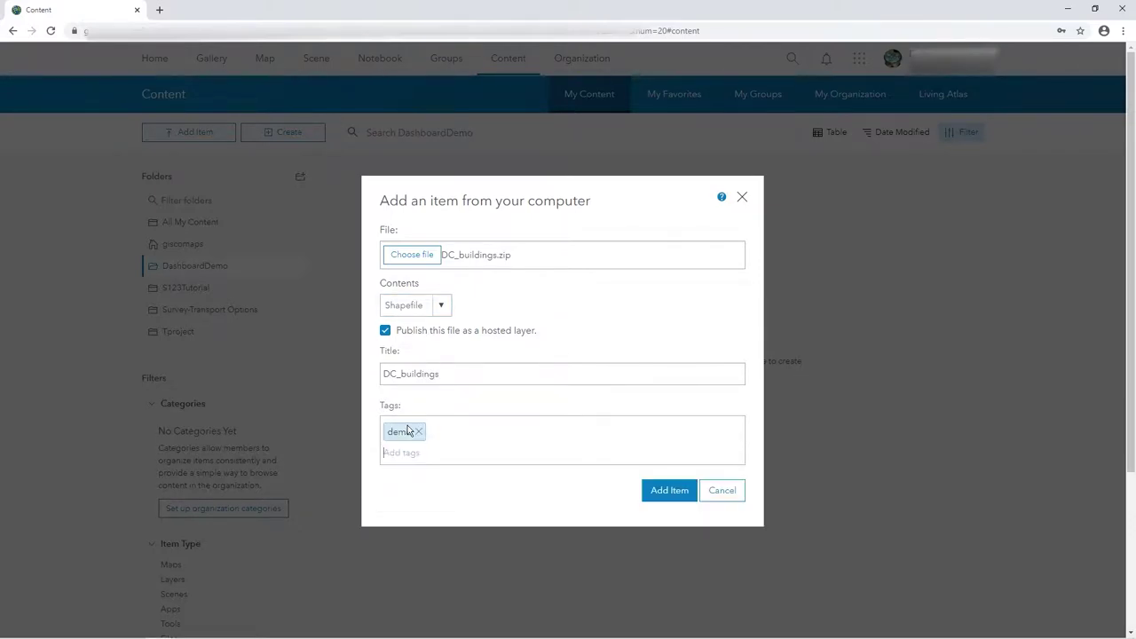
text(buildings)
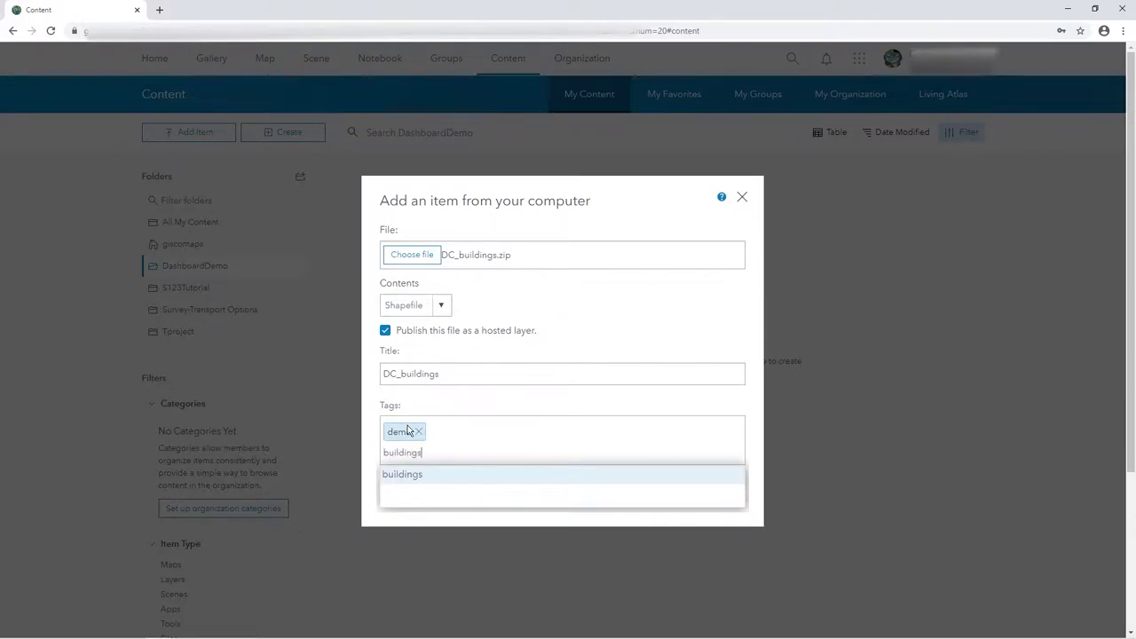
key(Return)
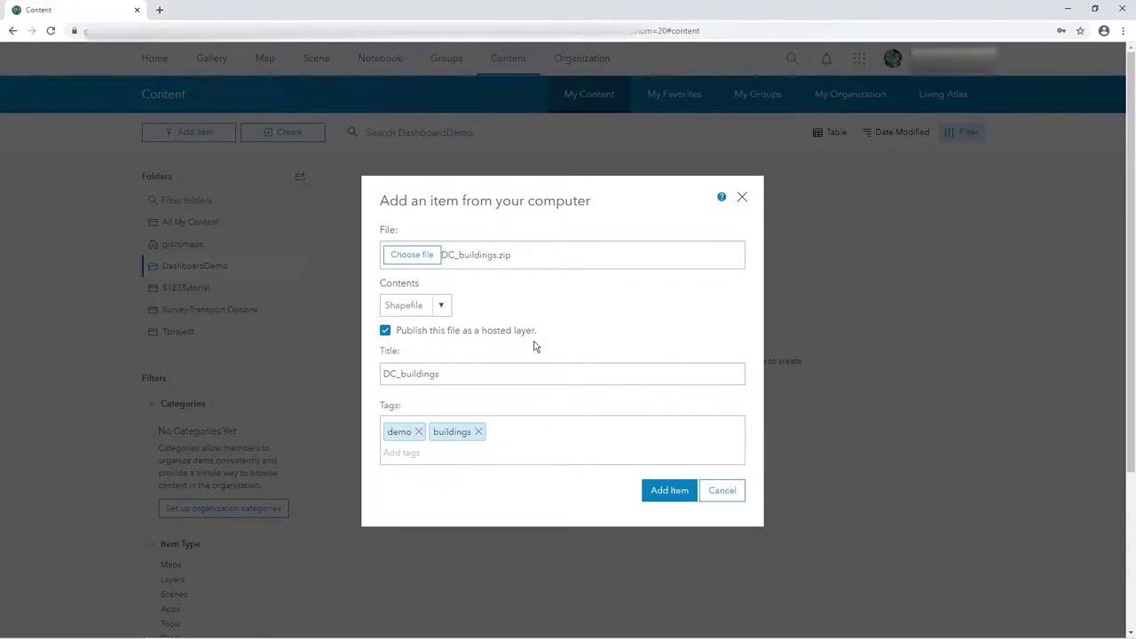
- Upload and publish DC_buildings as a hosted layer and open it in Map Viewer
click(666, 494)
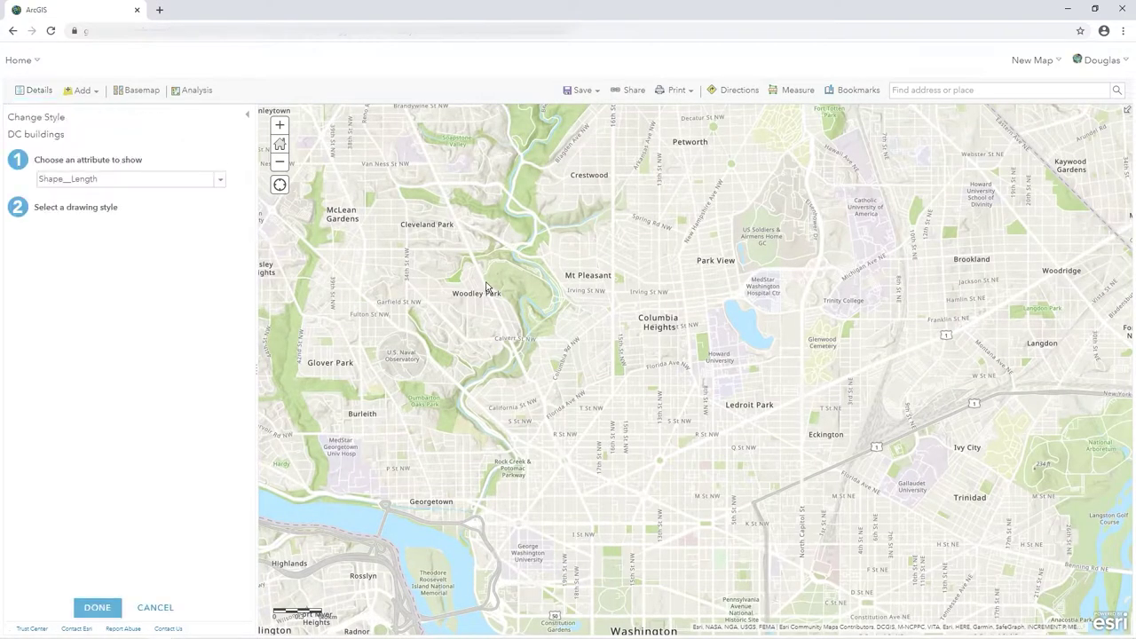
- Zoom the map in and out to inspect the blue Shape__Length shading of the buildings
scroll(670, 368, up, 3)
scroll(673, 389, up, 2)
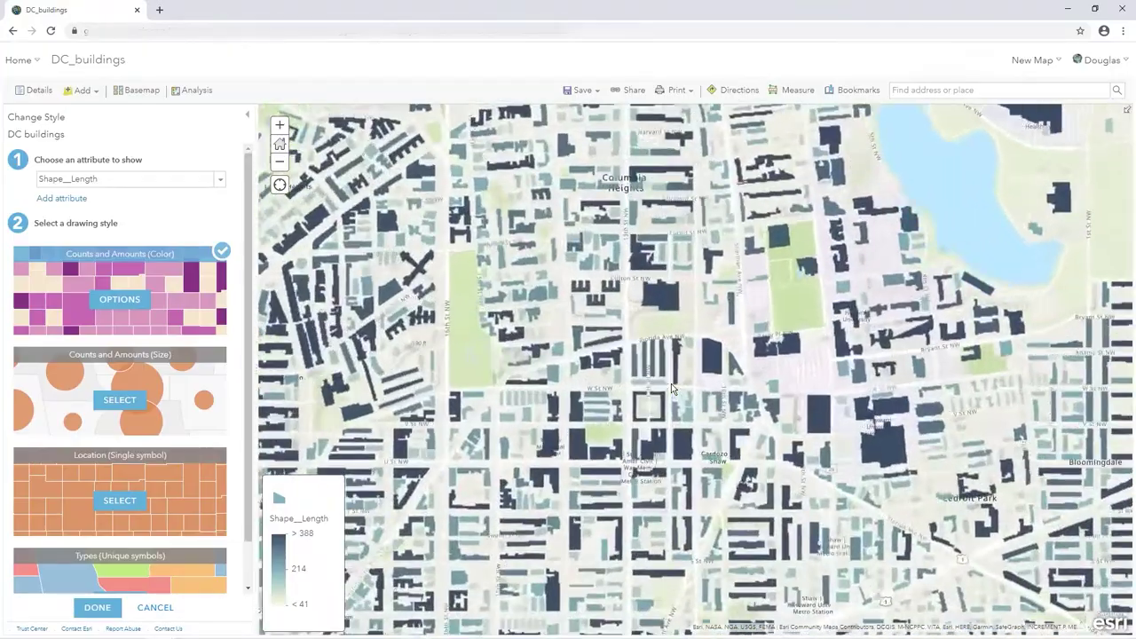
scroll(593, 338, up, 2)
scroll(593, 338, down, 3)
scroll(593, 338, down, 2)
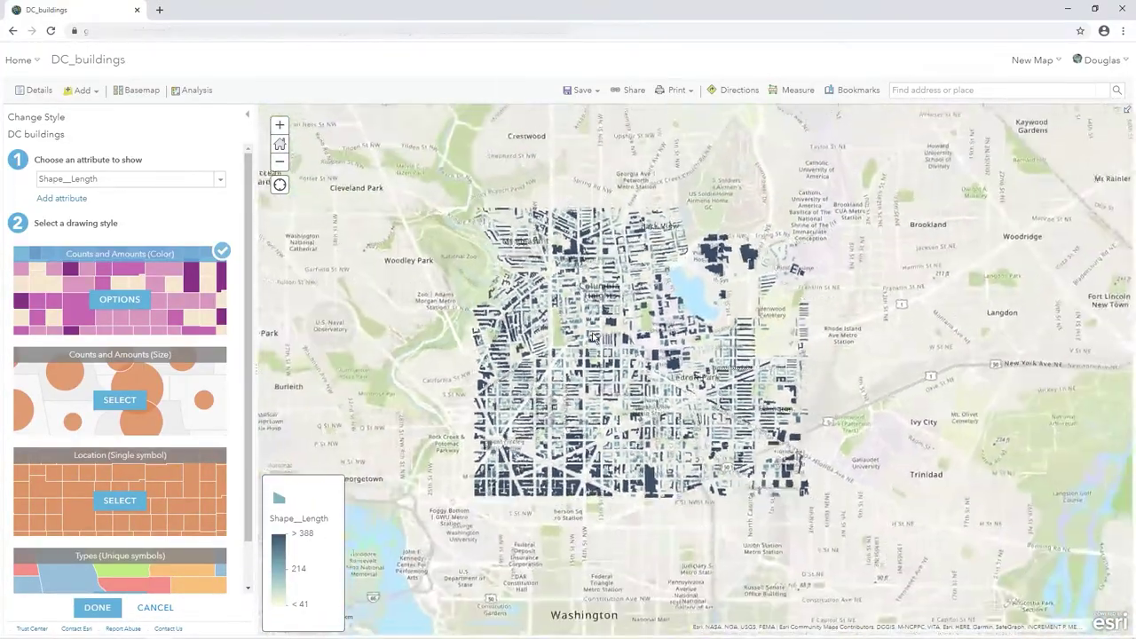
scroll(593, 338, up, 3)
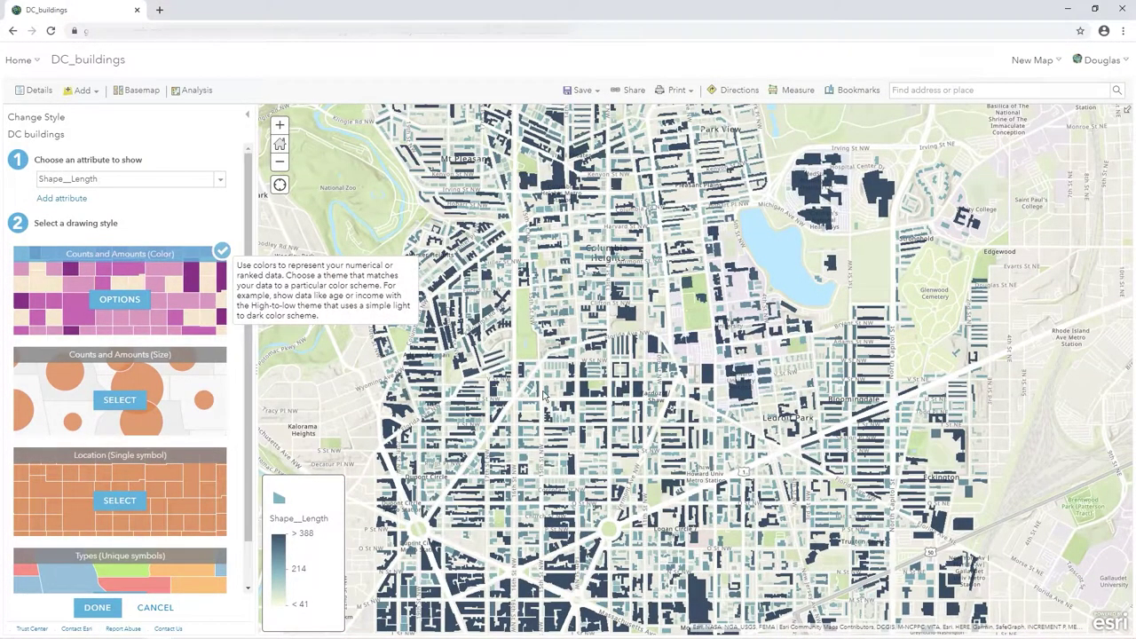
scroll(553, 402, down, 2)
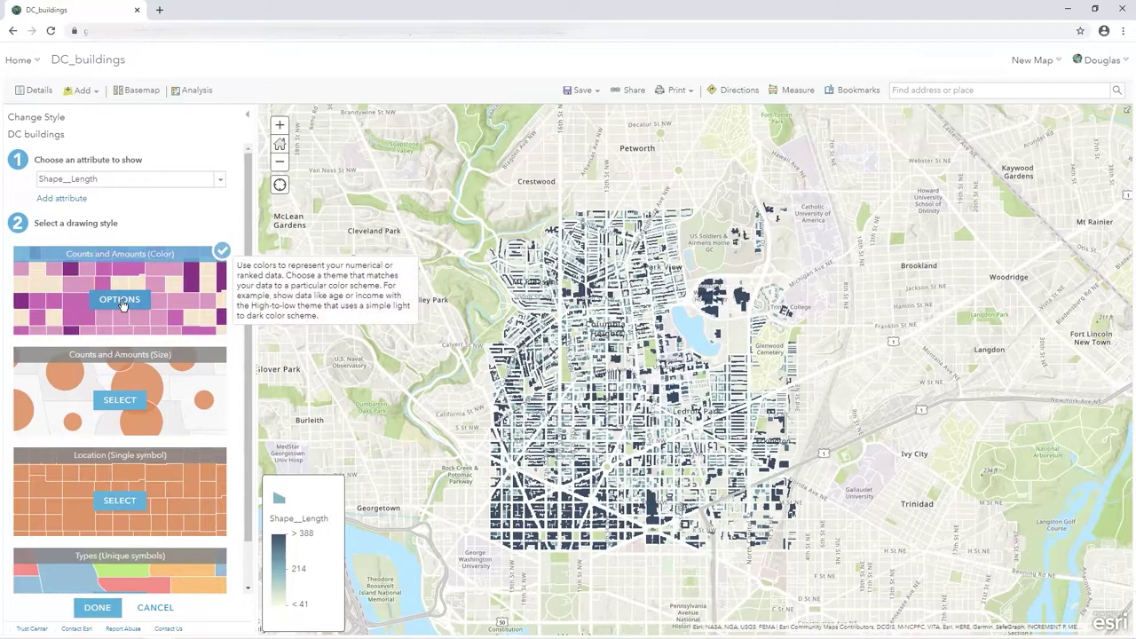
scroll(587, 357, up, 2)
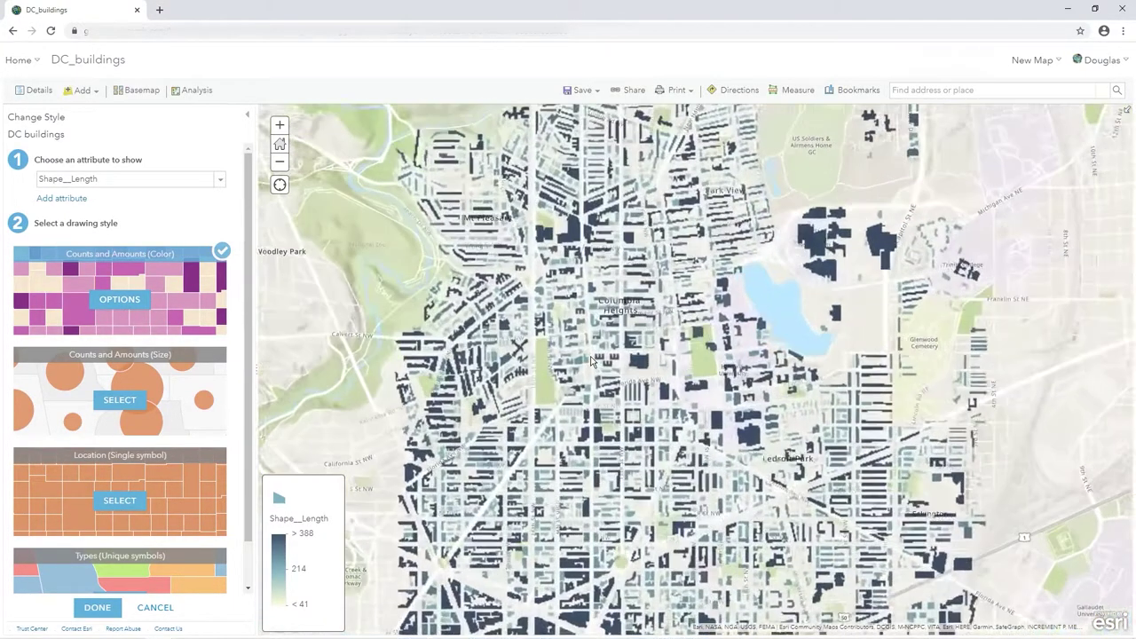
- Divide Shape__Length by height and apply the orange to dark red colour ramp
click(118, 300)
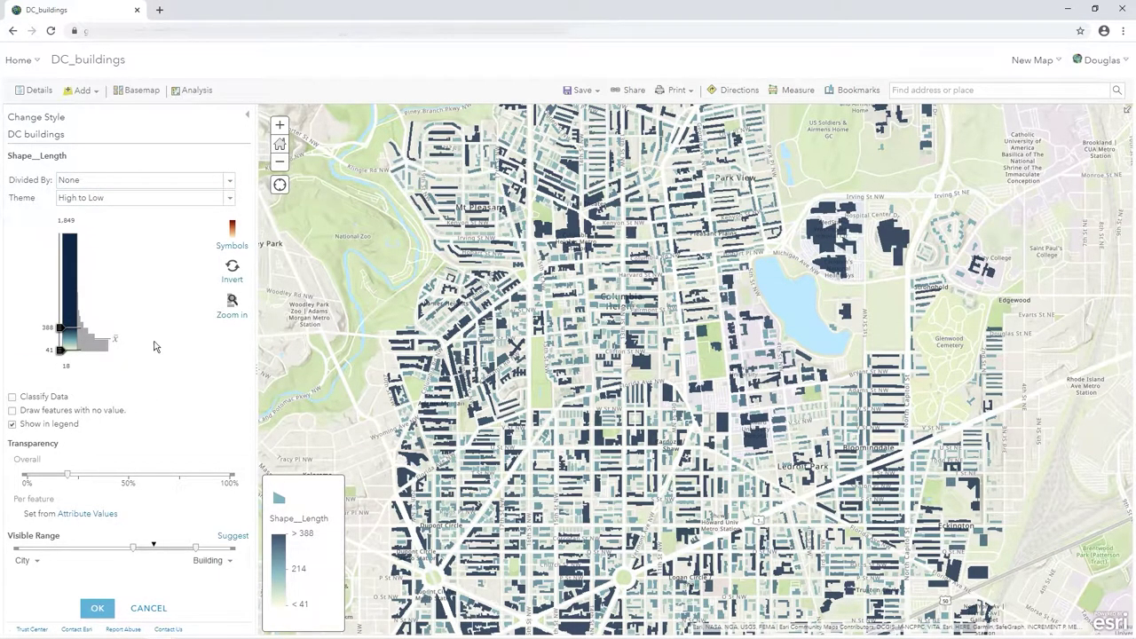
click(151, 608)
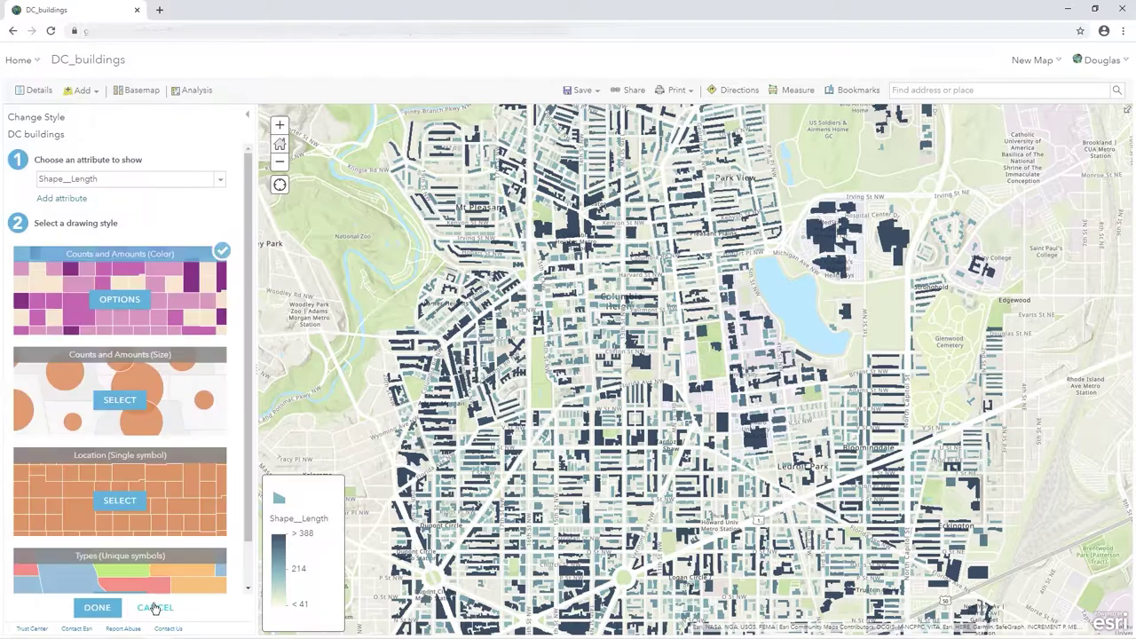
click(145, 261)
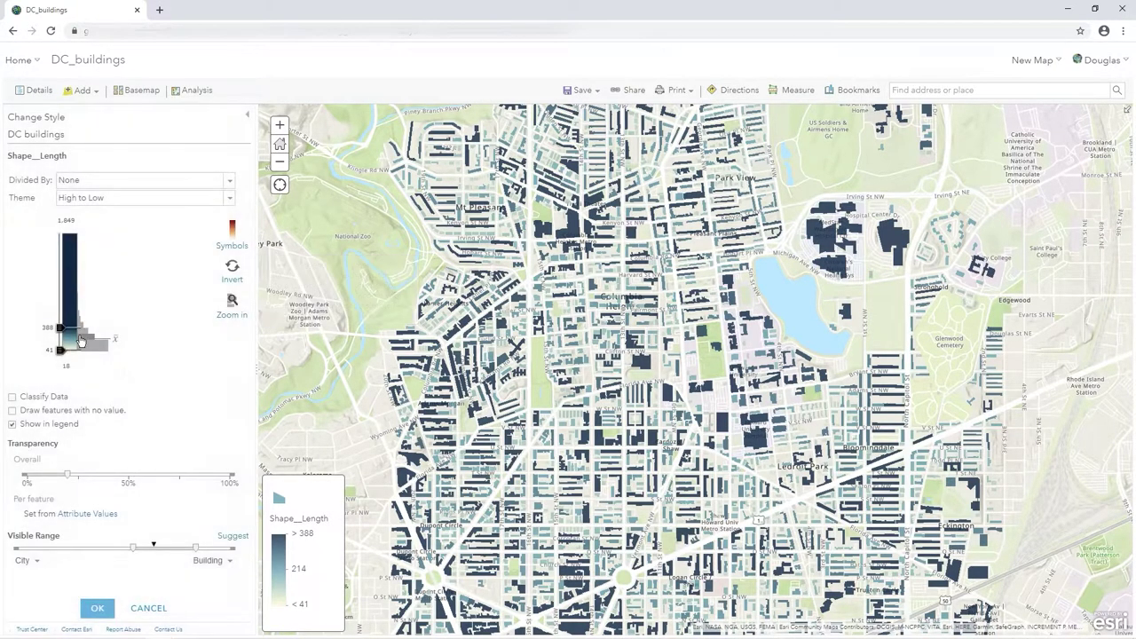
click(160, 180)
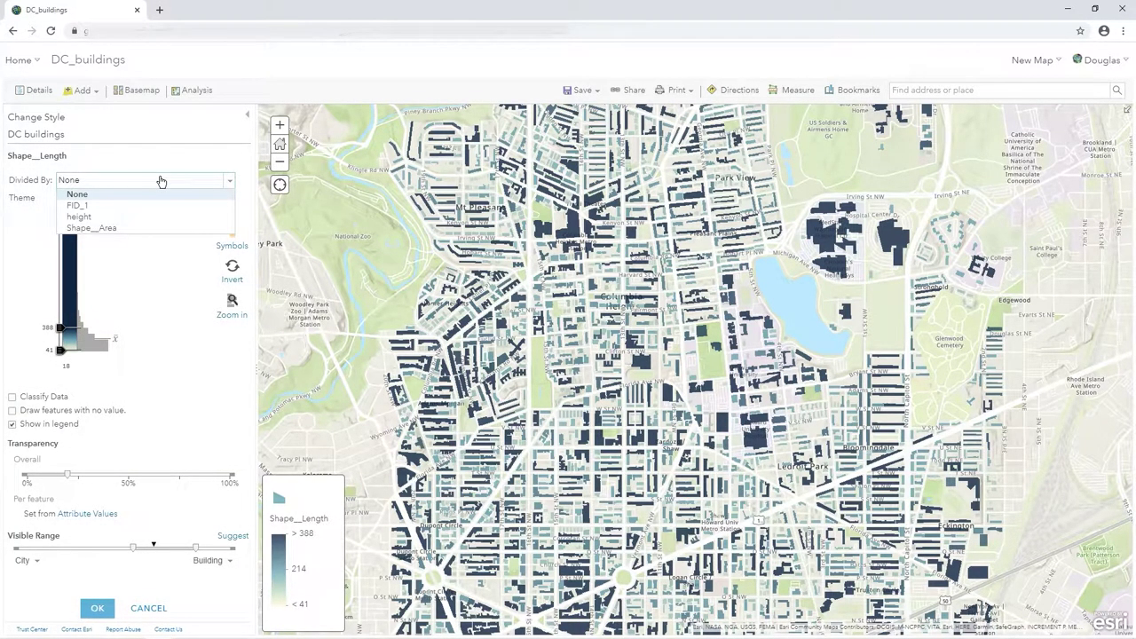
click(117, 218)
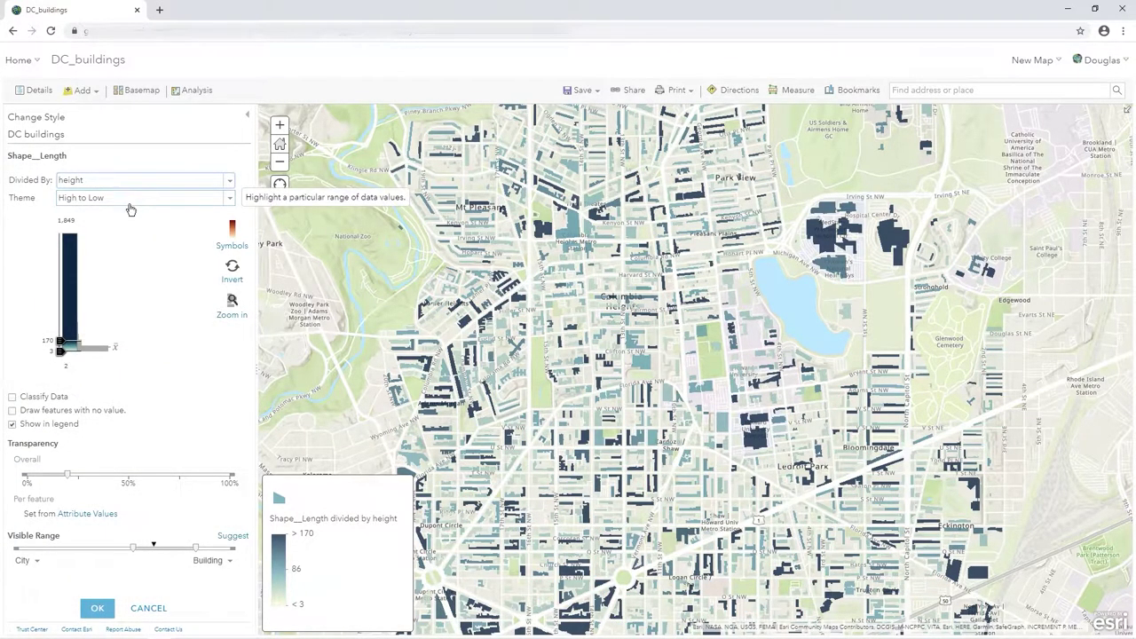
click(232, 230)
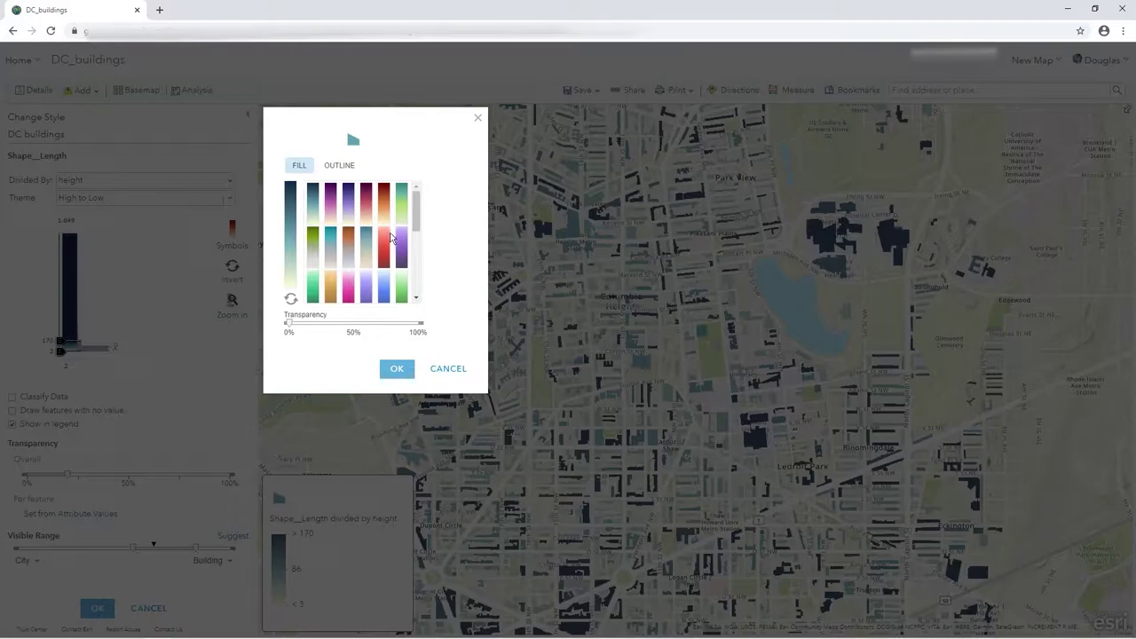
click(384, 217)
click(397, 368)
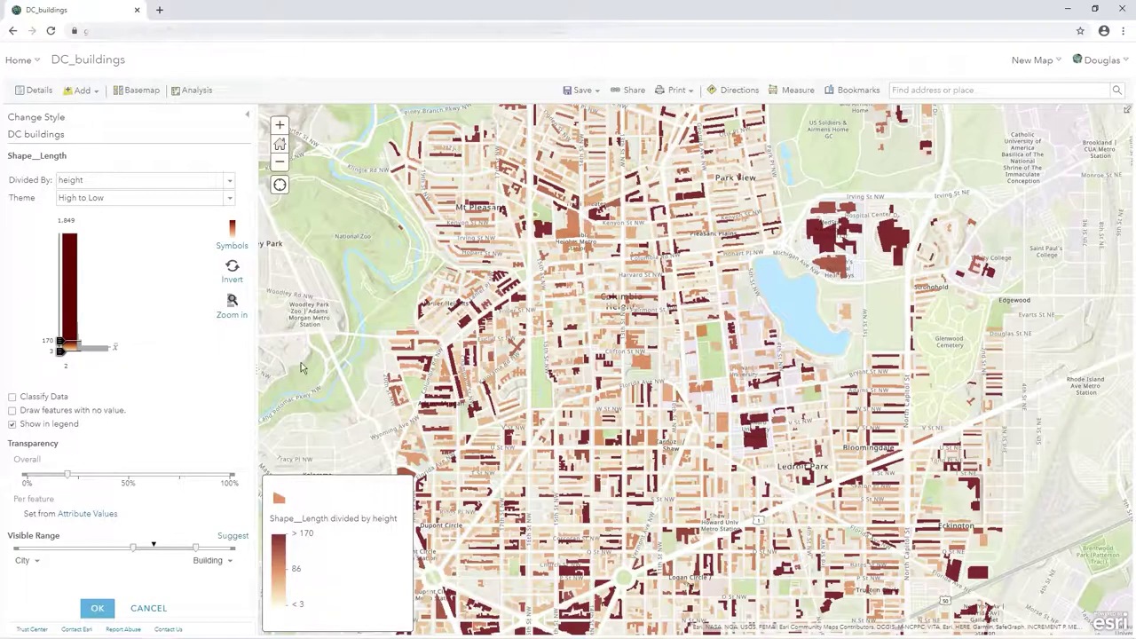
scroll(728, 432, up, 1)
scroll(727, 432, up, 1)
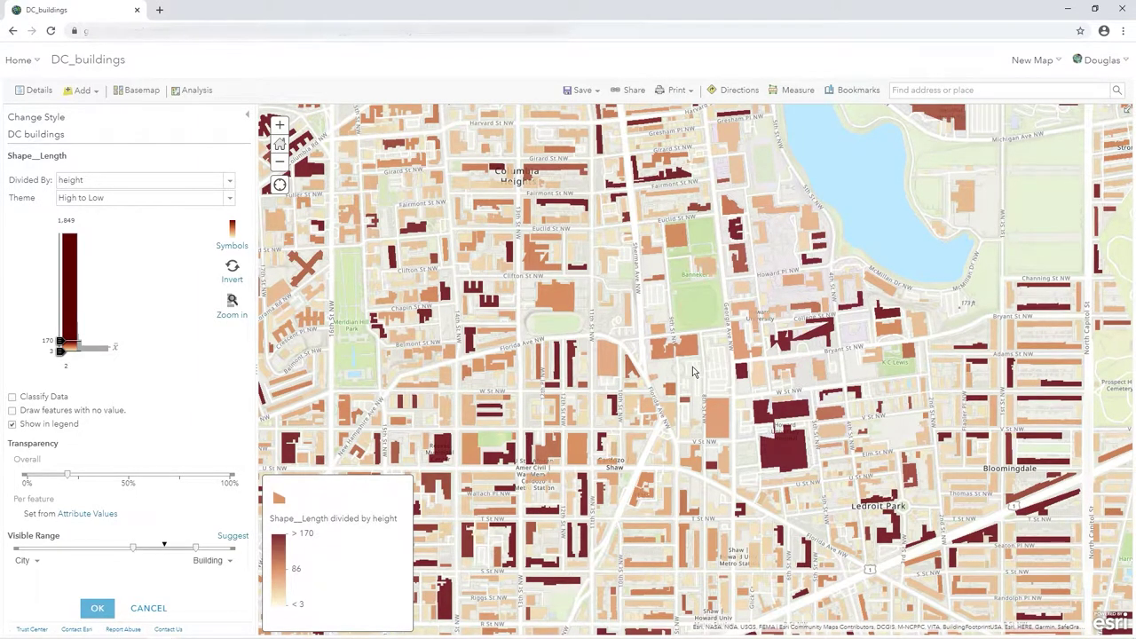
scroll(786, 435, down, 2)
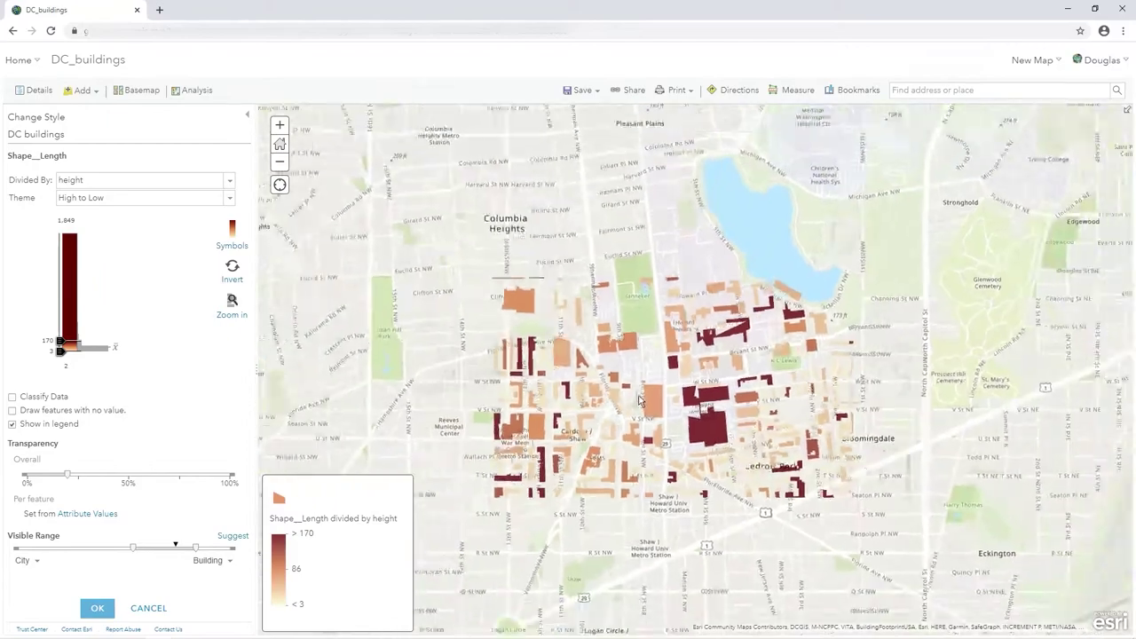
scroll(639, 401, down, 1)
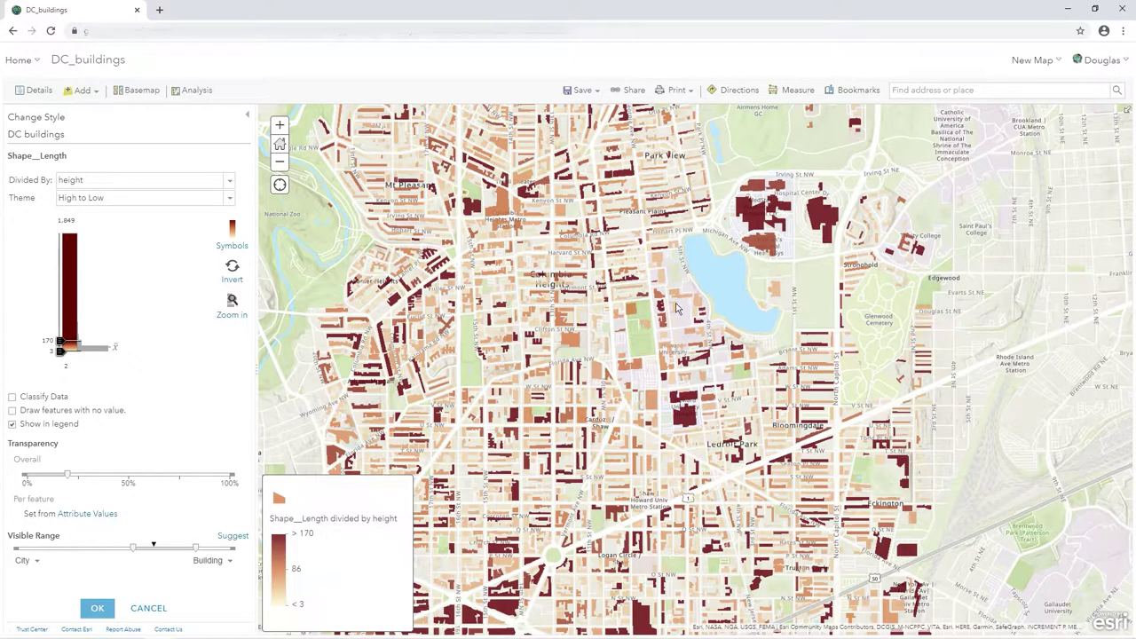
scroll(664, 300, up, 2)
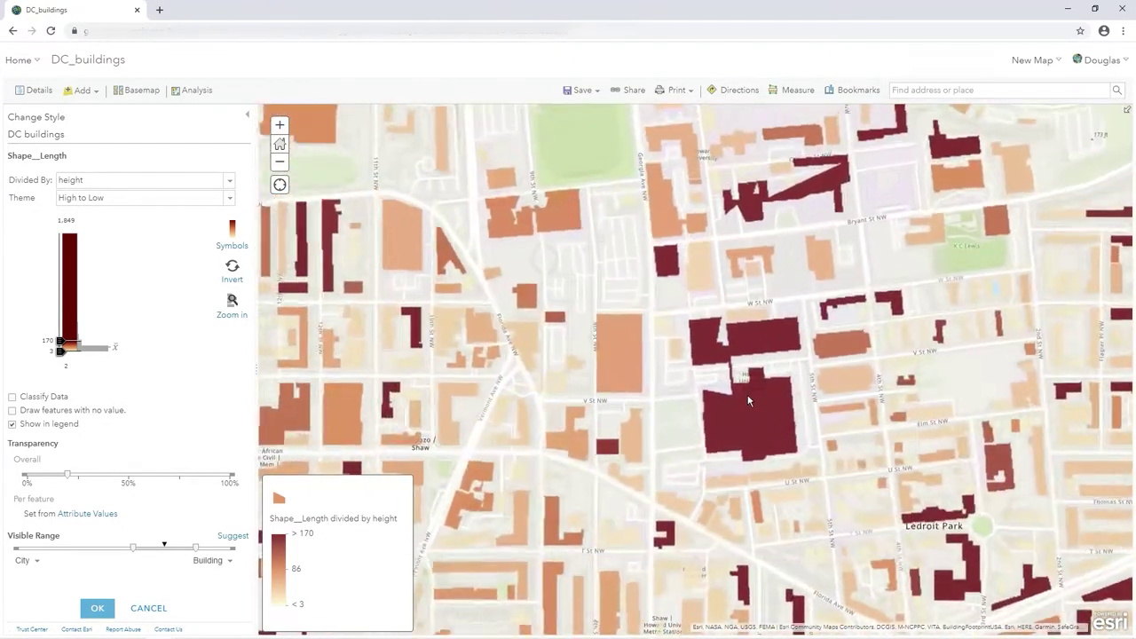
scroll(686, 404, down, 1)
scroll(626, 406, down, 2)
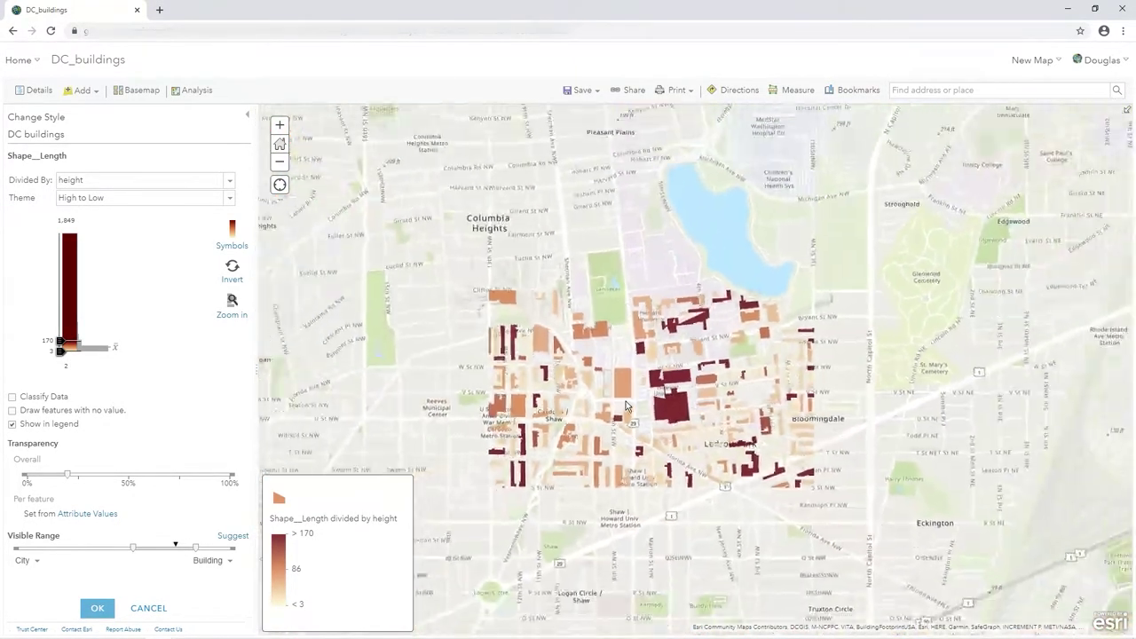
scroll(626, 406, down, 1)
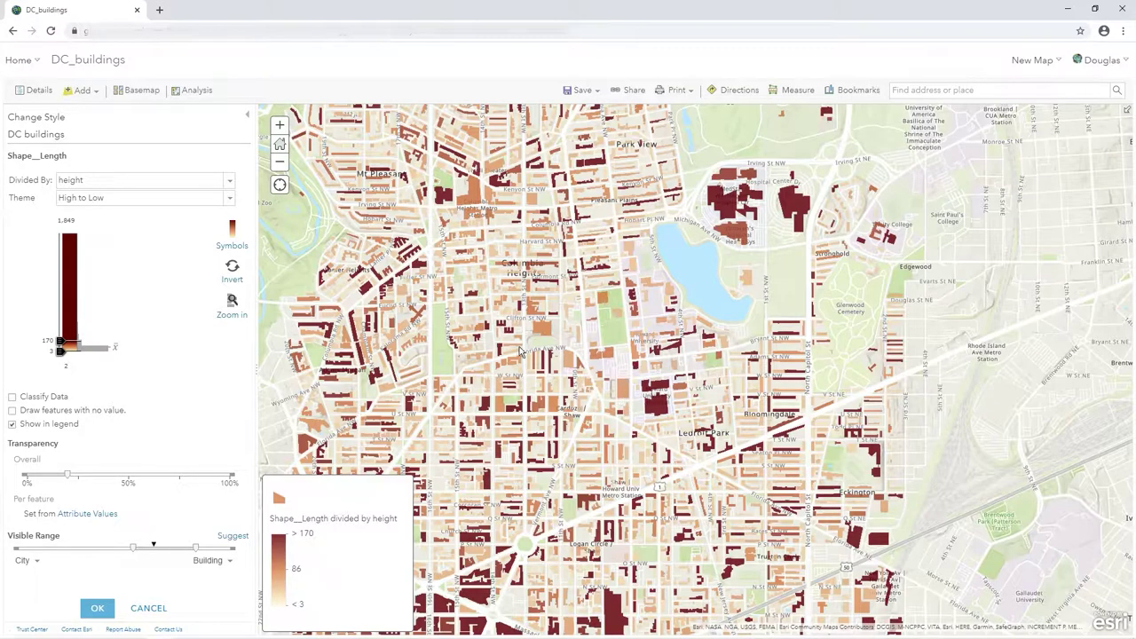
- Extend the buildings layer's visible range down to Room scale
drag(527, 229, 630, 416)
scroll(631, 415, up, 1)
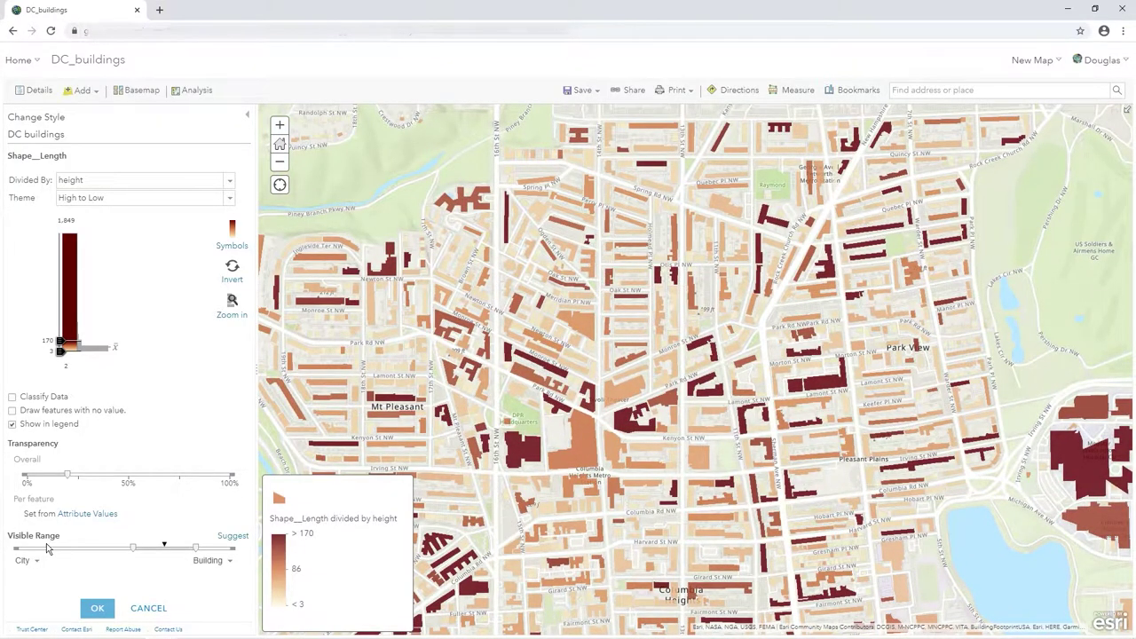
mouse_move(196, 551)
drag(196, 551, 233, 545)
scroll(572, 455, up, 5)
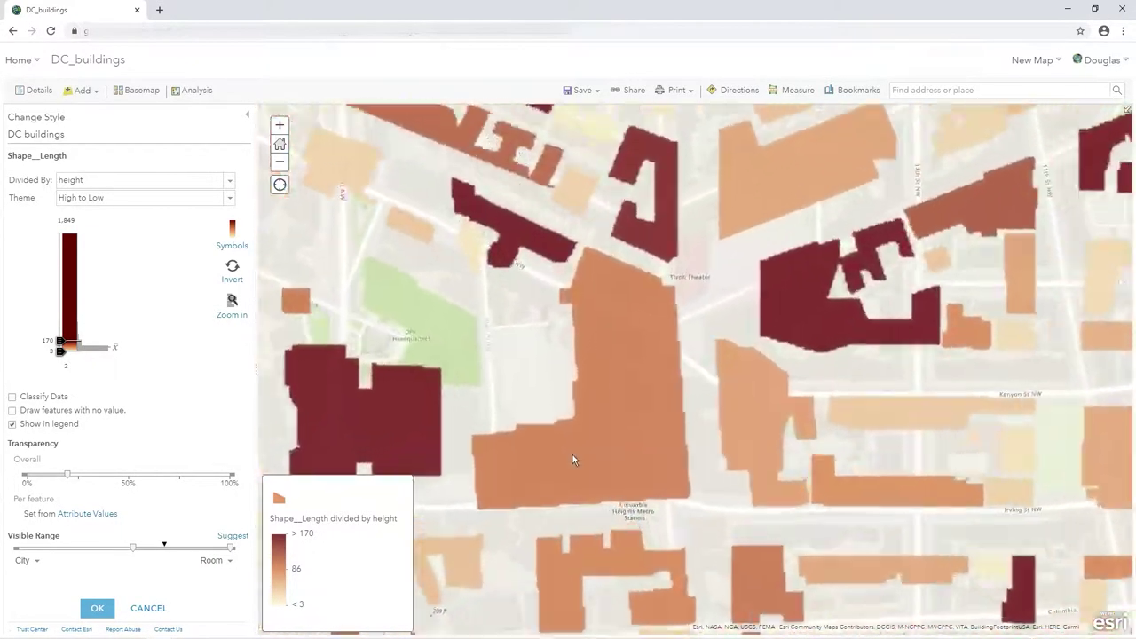
scroll(587, 405, down, 5)
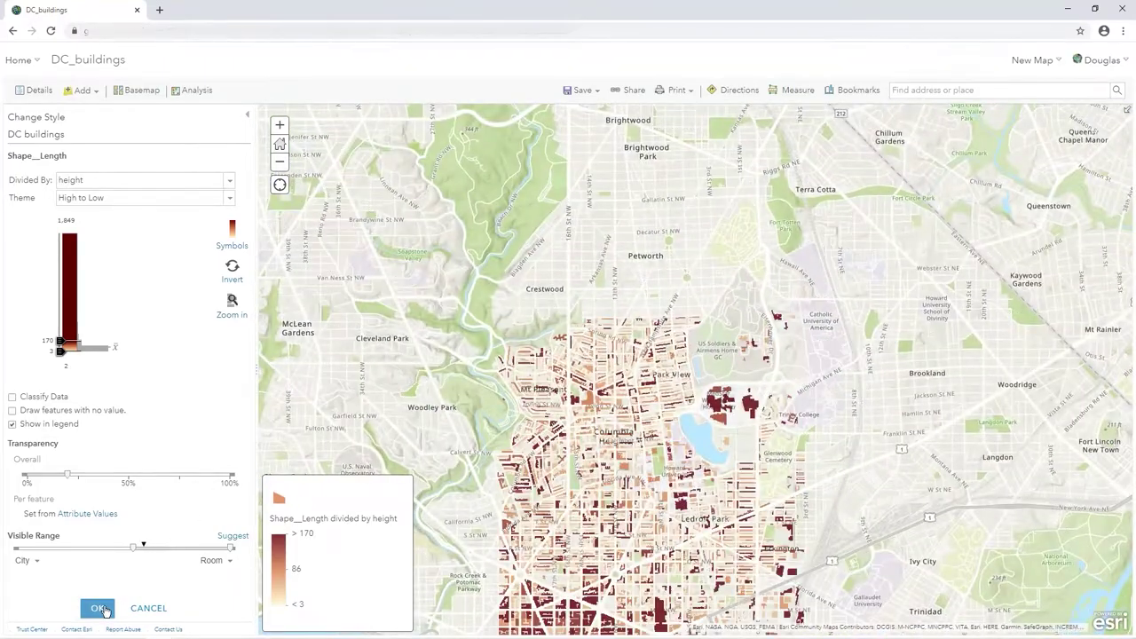
- Accept the style options, finish Change Style, and pan and zoom to check the buildings
click(96, 608)
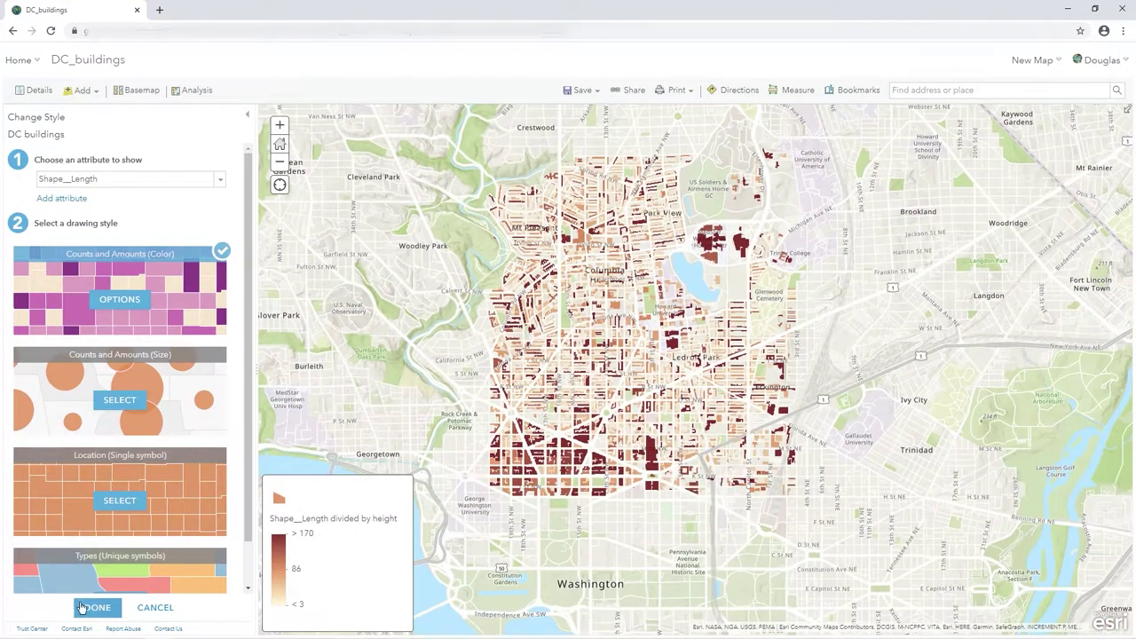
click(82, 608)
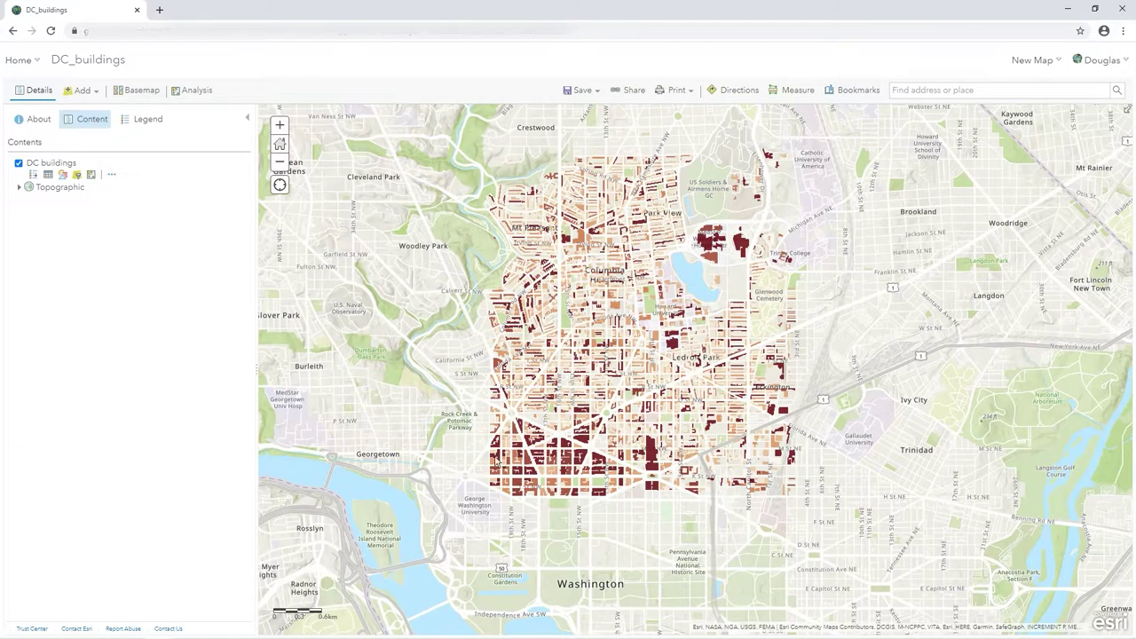
drag(627, 352, 631, 395)
scroll(628, 397, up, 1)
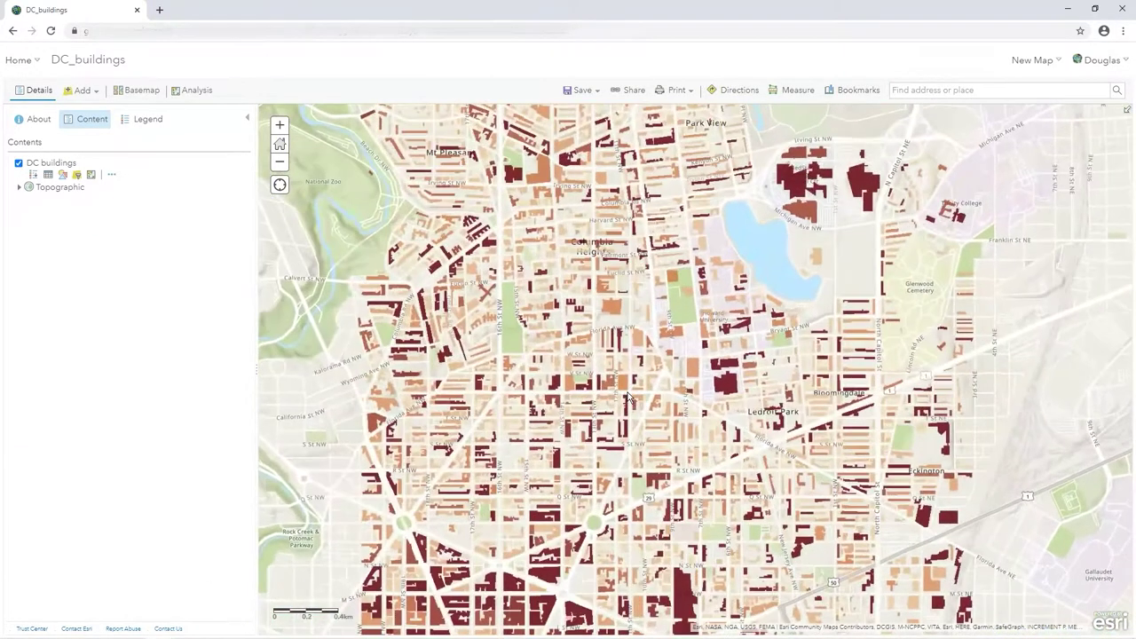
scroll(632, 390, down, 1)
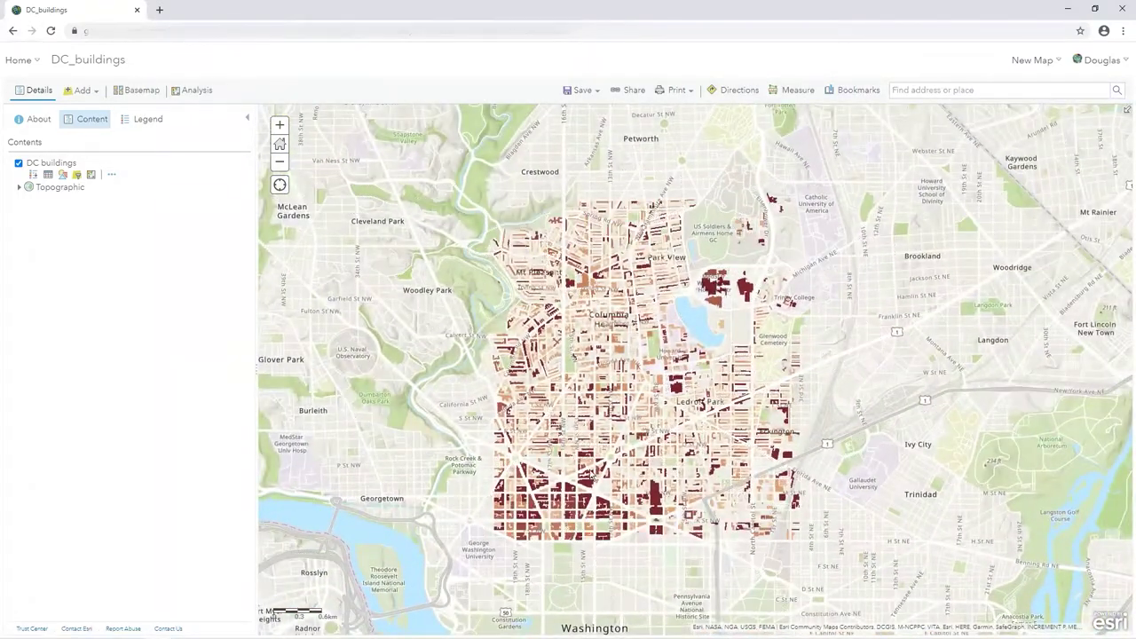
- Save the web map as 'Demo Map for Dashboard', tagged demo, with a summary, in DashboardDemo
click(579, 90)
click(574, 111)
click(562, 319)
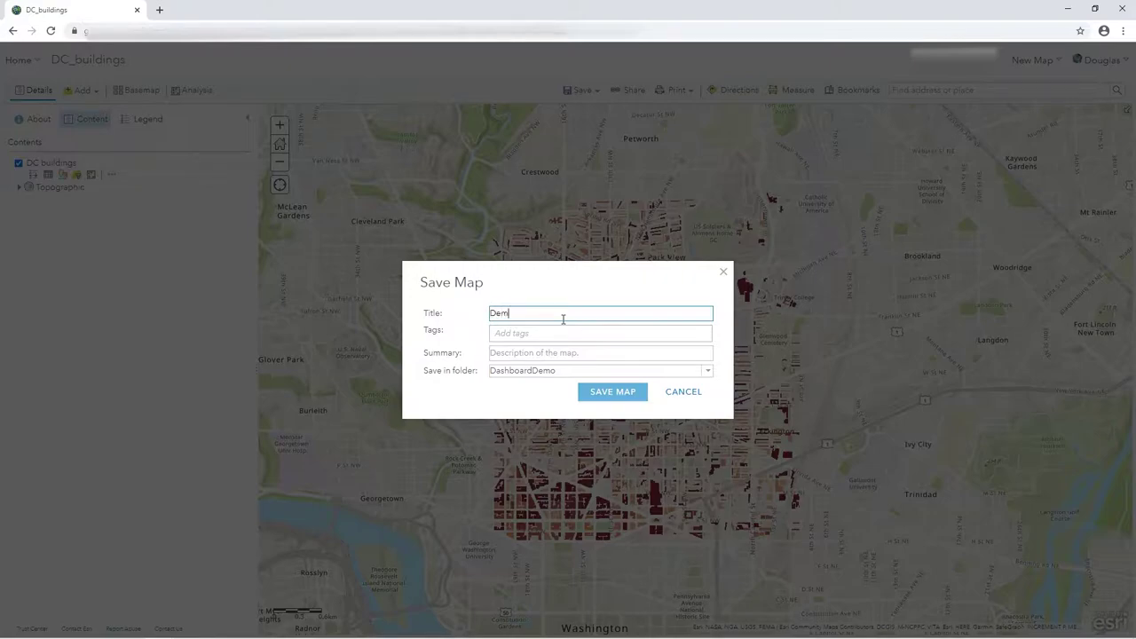
text(Demo Map for Dashboard)
click(568, 332)
text(demo)
key(Return)
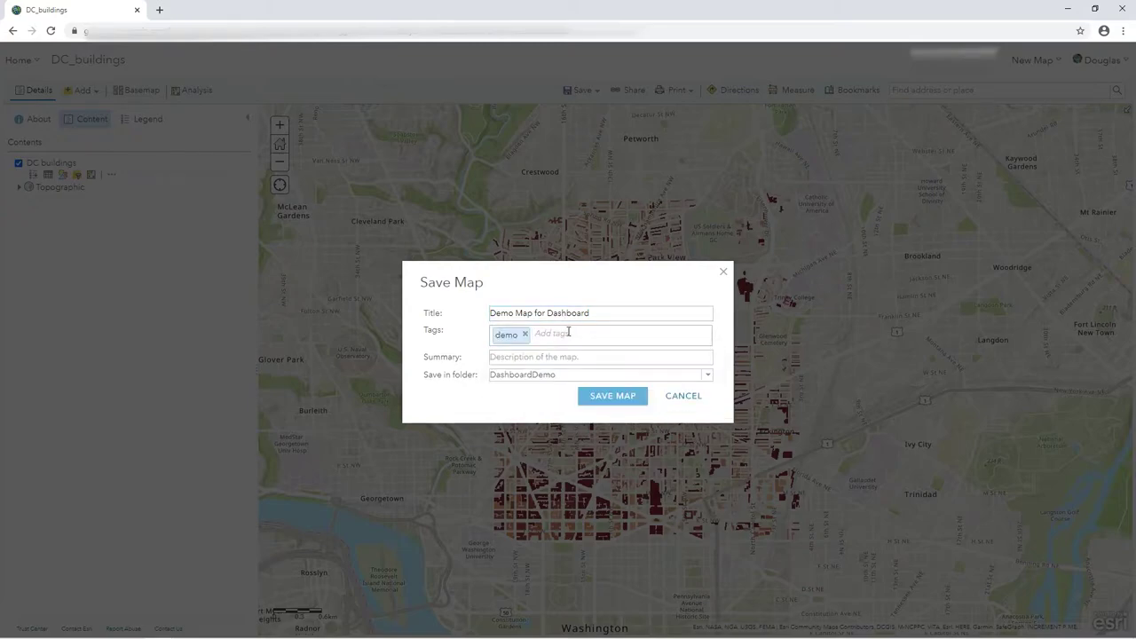
click(565, 357)
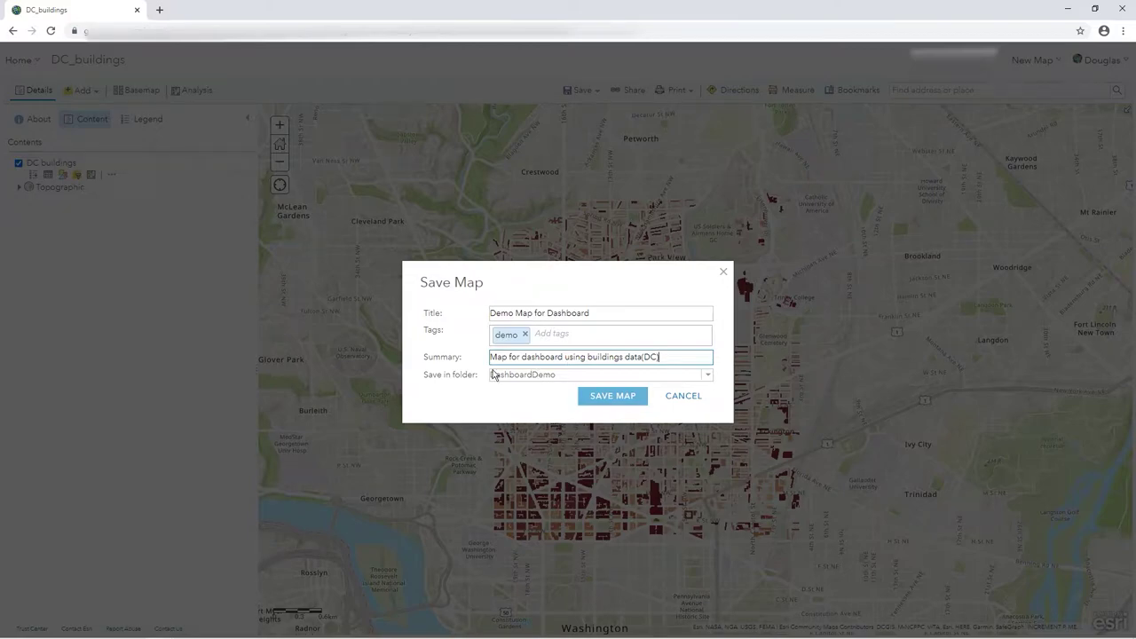
click(604, 396)
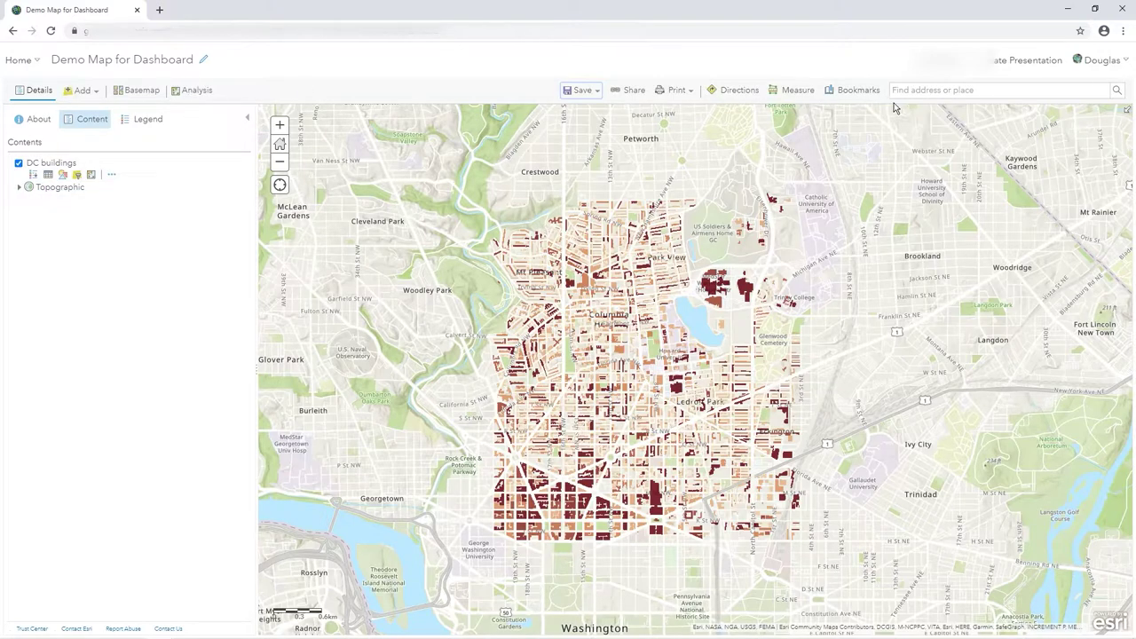
- Go to the Content page from the Home menu
click(22, 62)
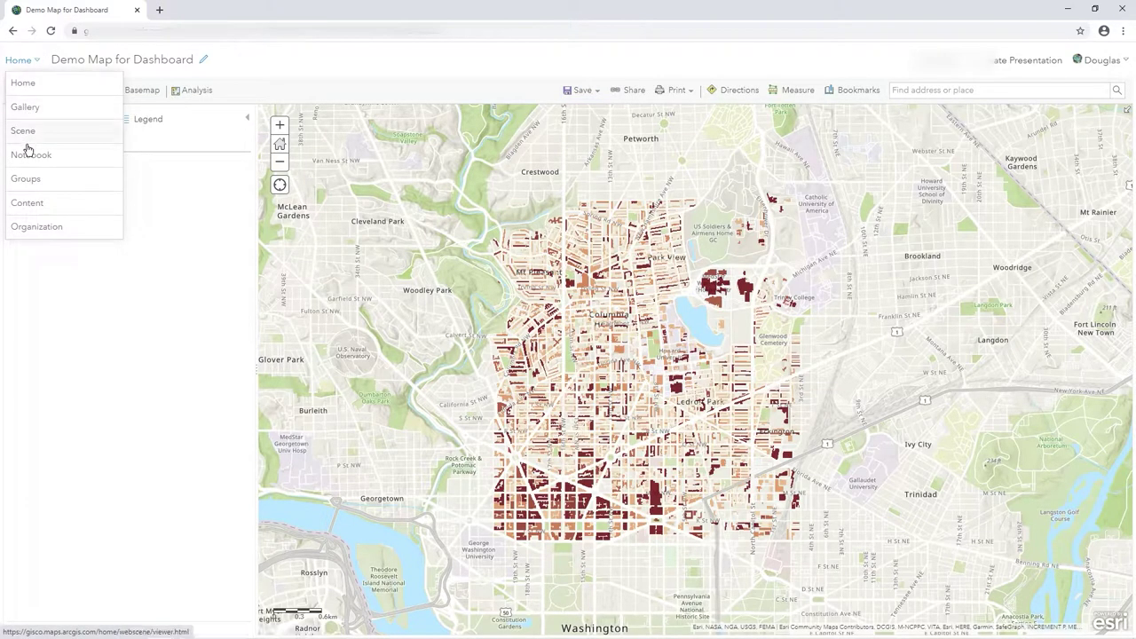
click(36, 202)
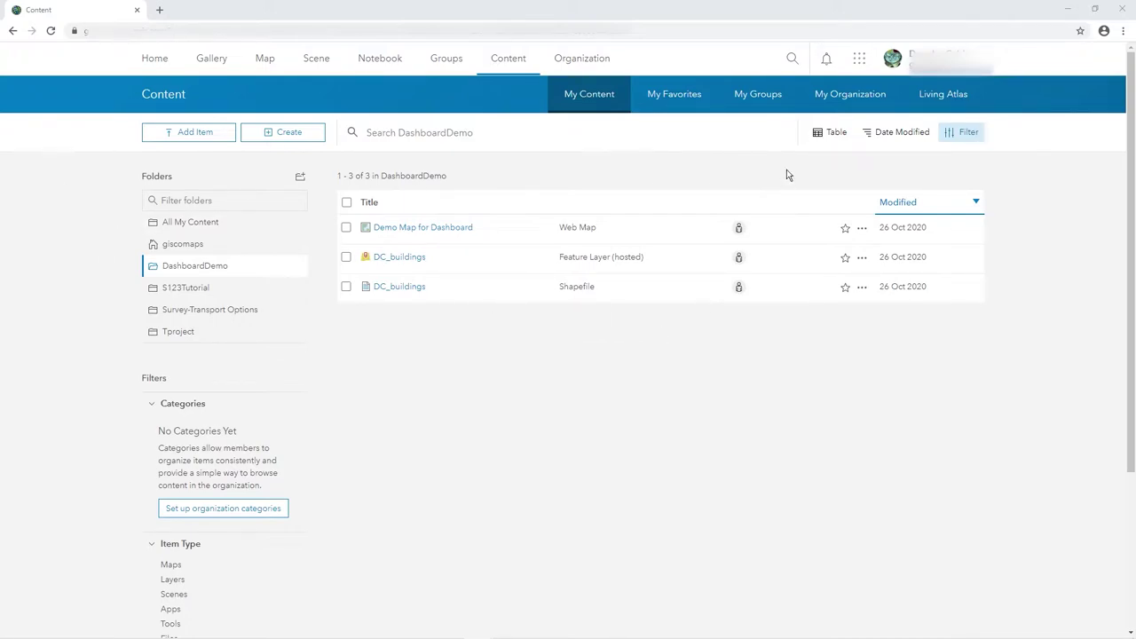
- Launch ArcGIS Dashboards from the app launcher
click(859, 58)
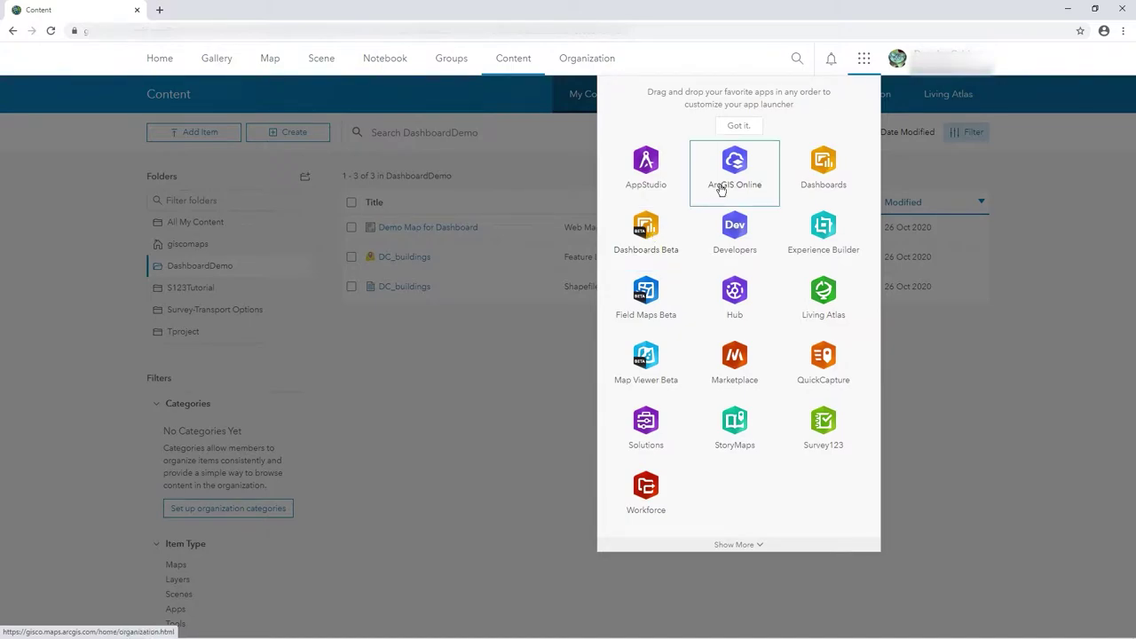
click(834, 176)
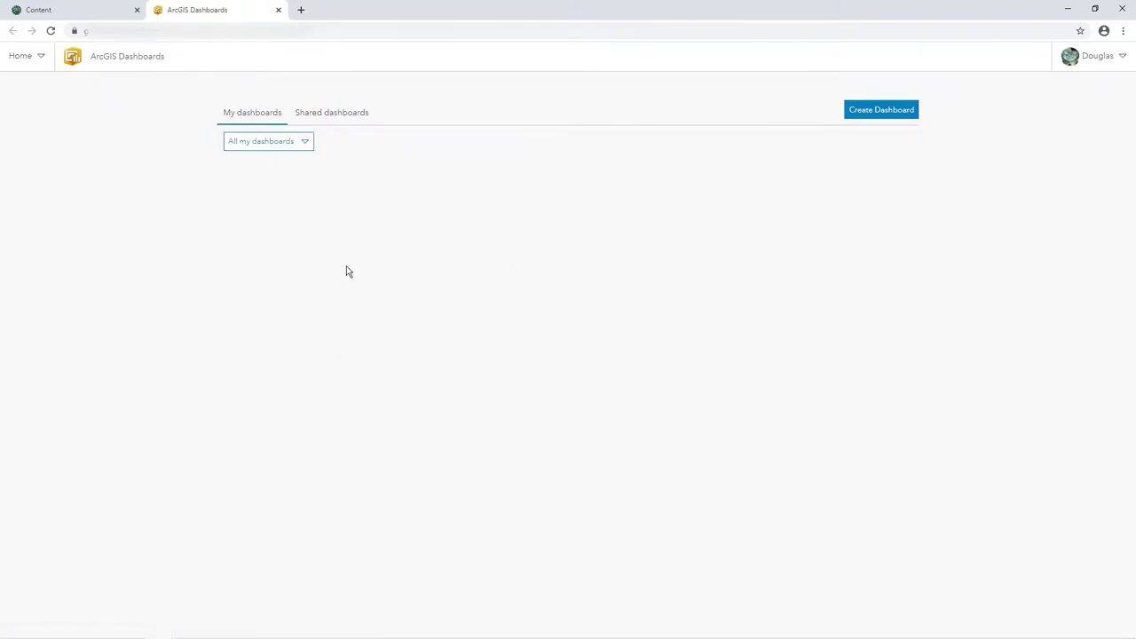
- Create a dashboard titled 'DemoDashboard', tagged demo, with a summary, in the DashboardDemo folder
click(893, 119)
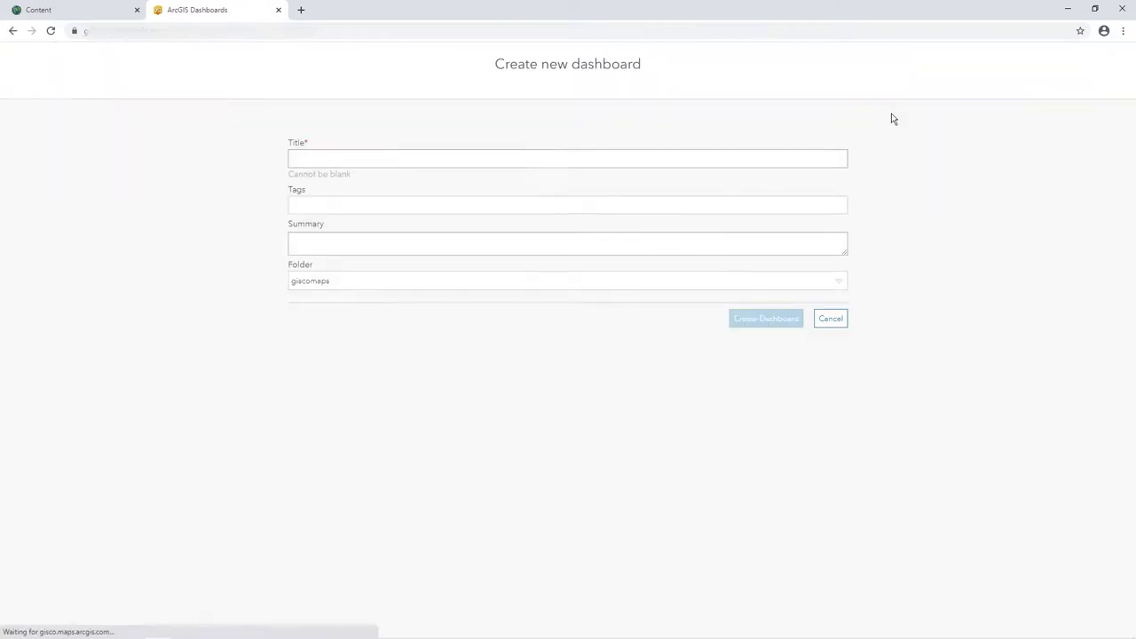
click(334, 160)
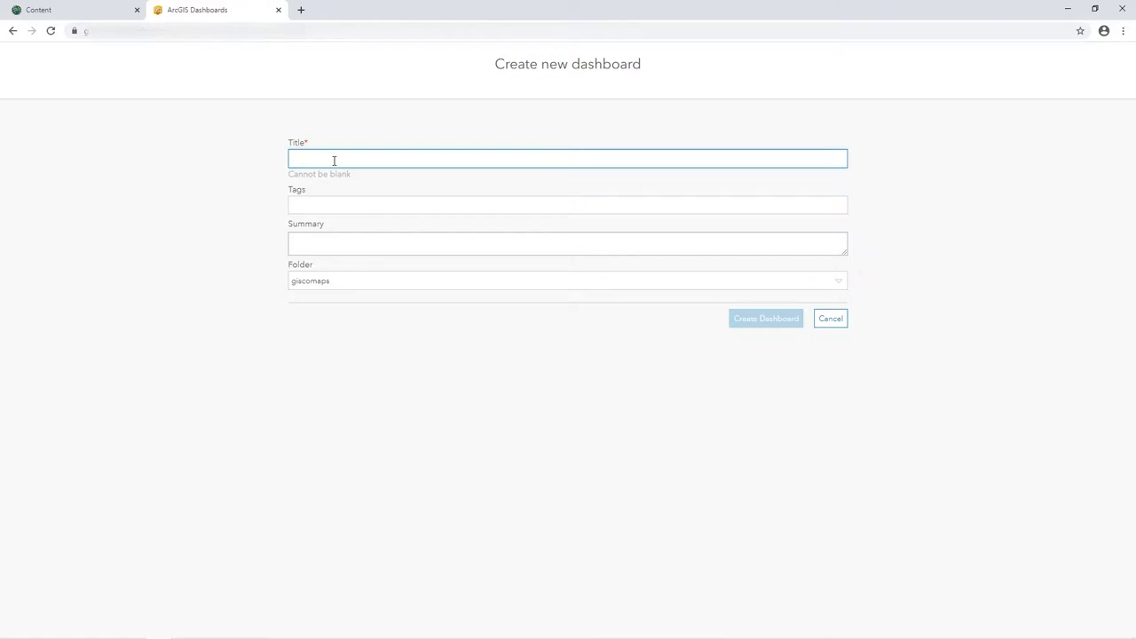
text(DemoDash)
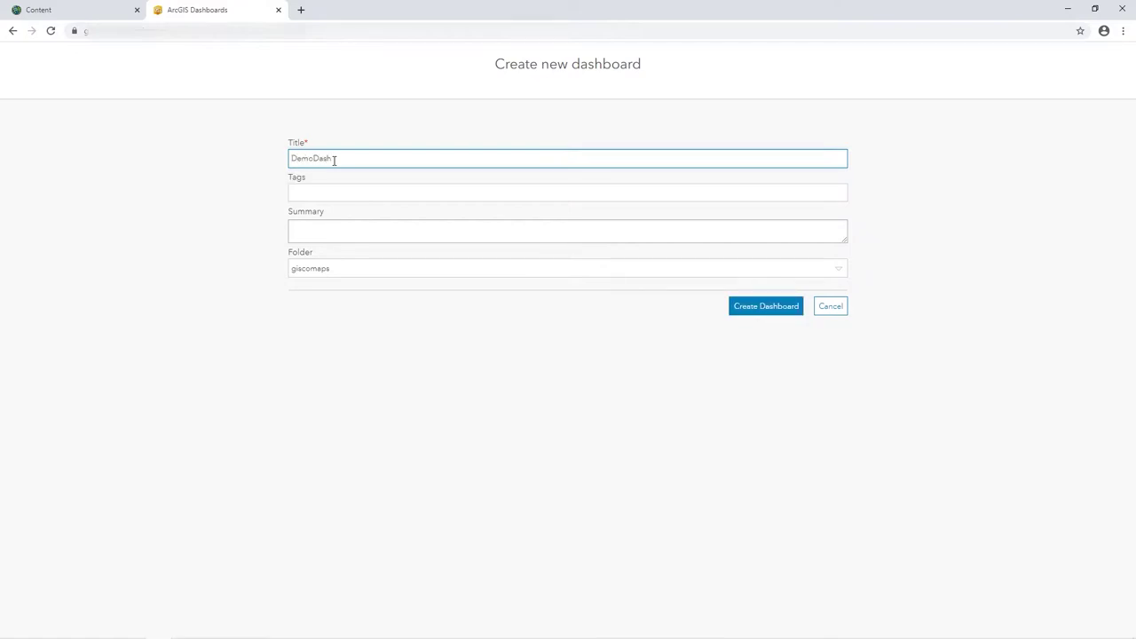
text(board)
key(Tab)
text(demo)
key(Return)
key(Tab)
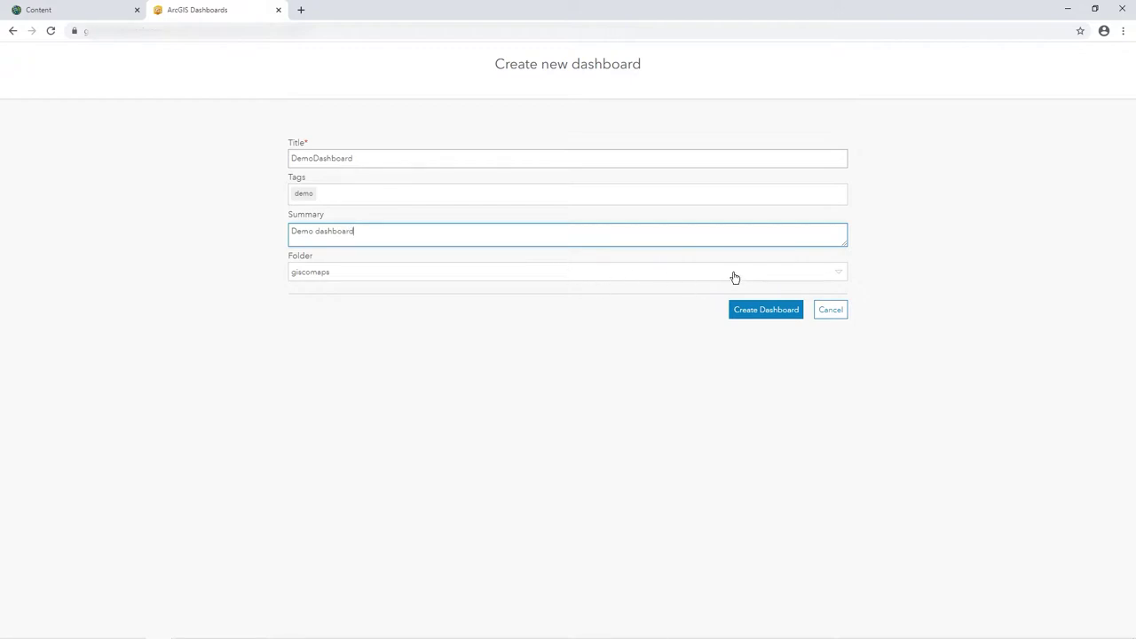
click(315, 274)
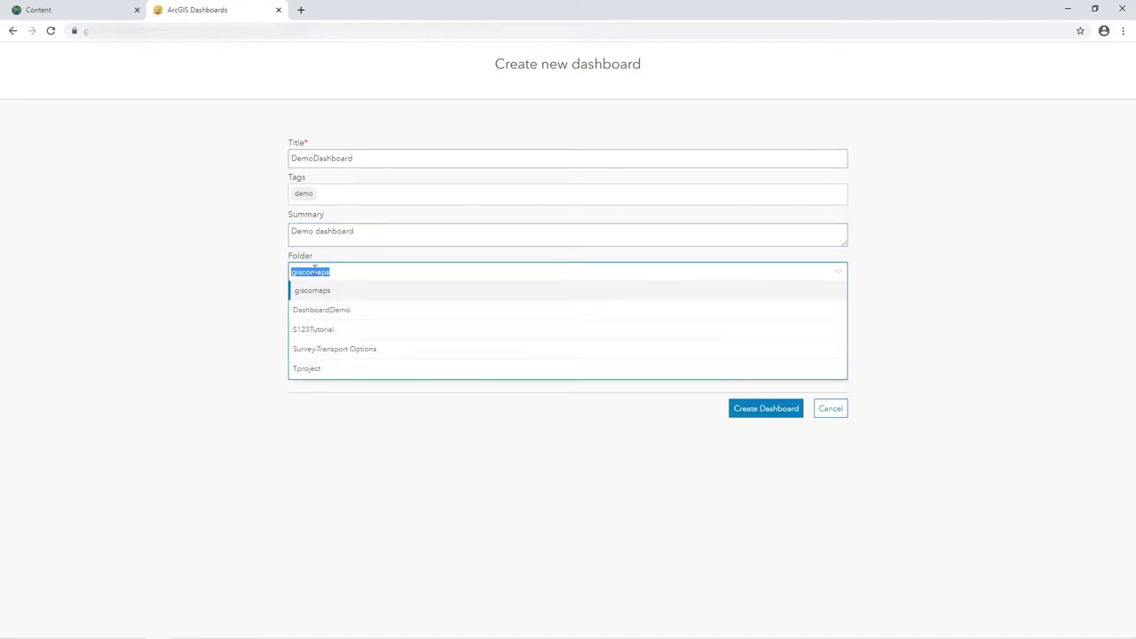
click(322, 315)
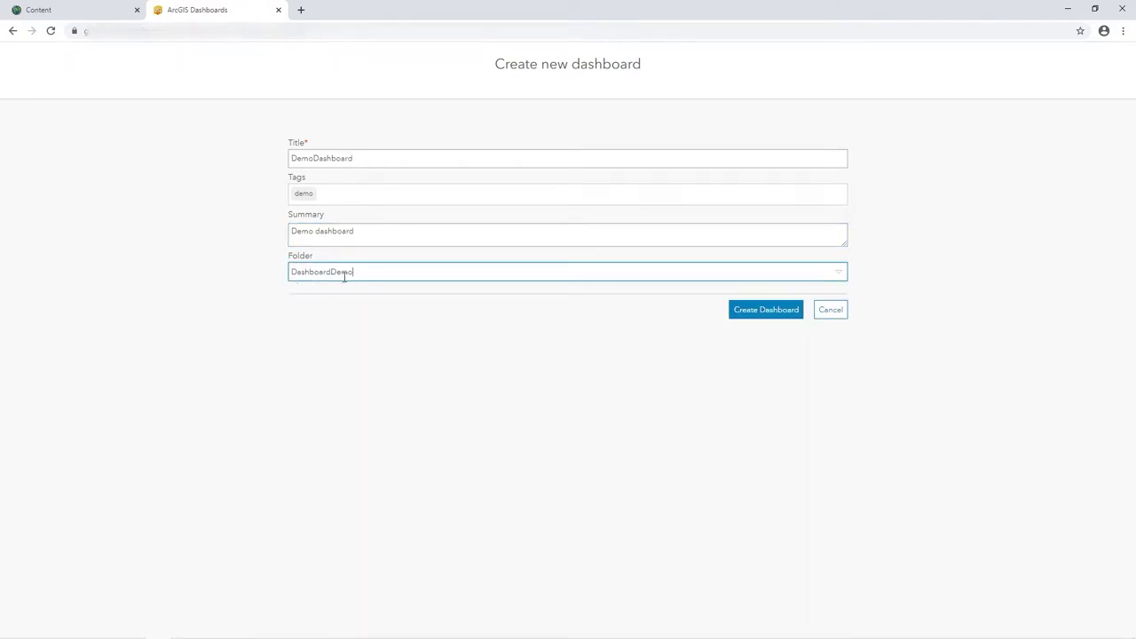
click(781, 311)
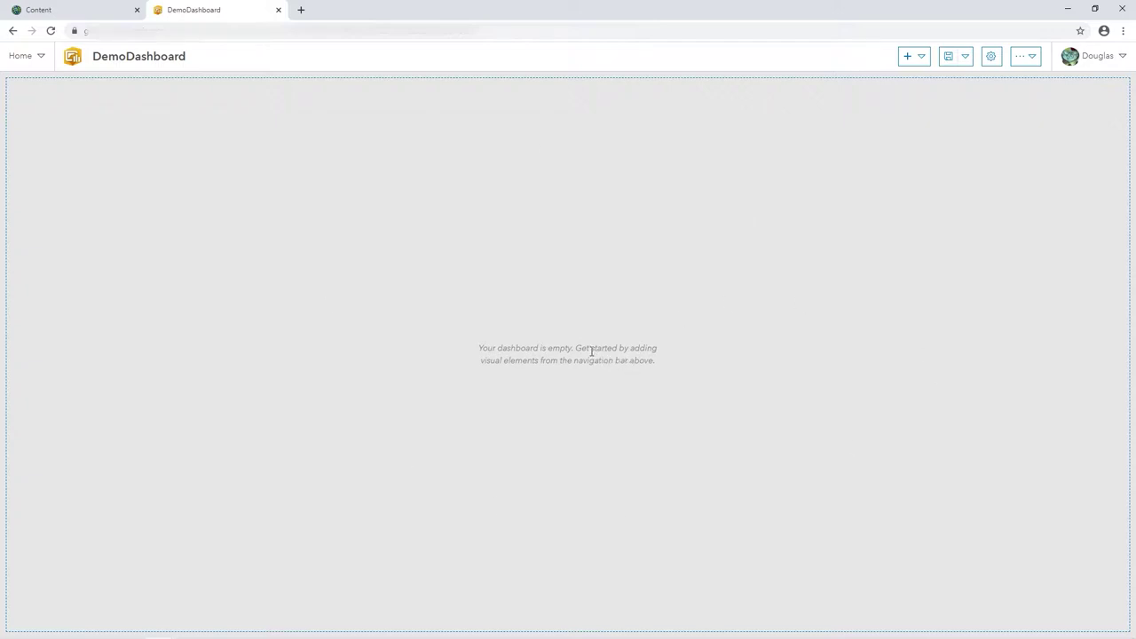
- Add a map element to DemoDashboard using Demo Map for Dashboard
drag(577, 345, 650, 366)
click(661, 369)
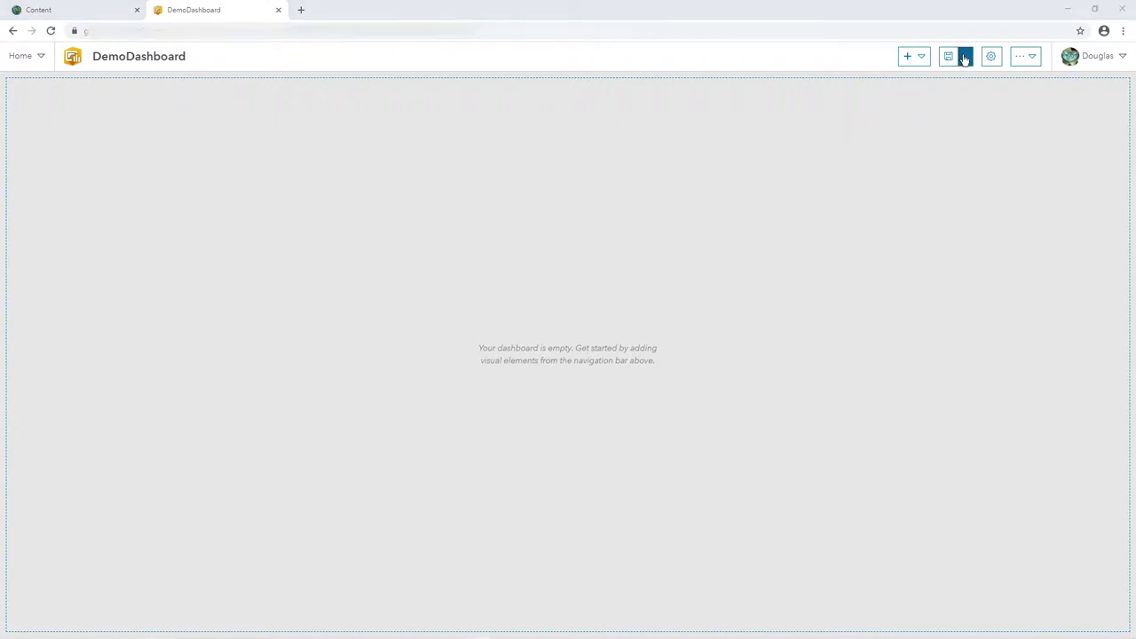
click(922, 62)
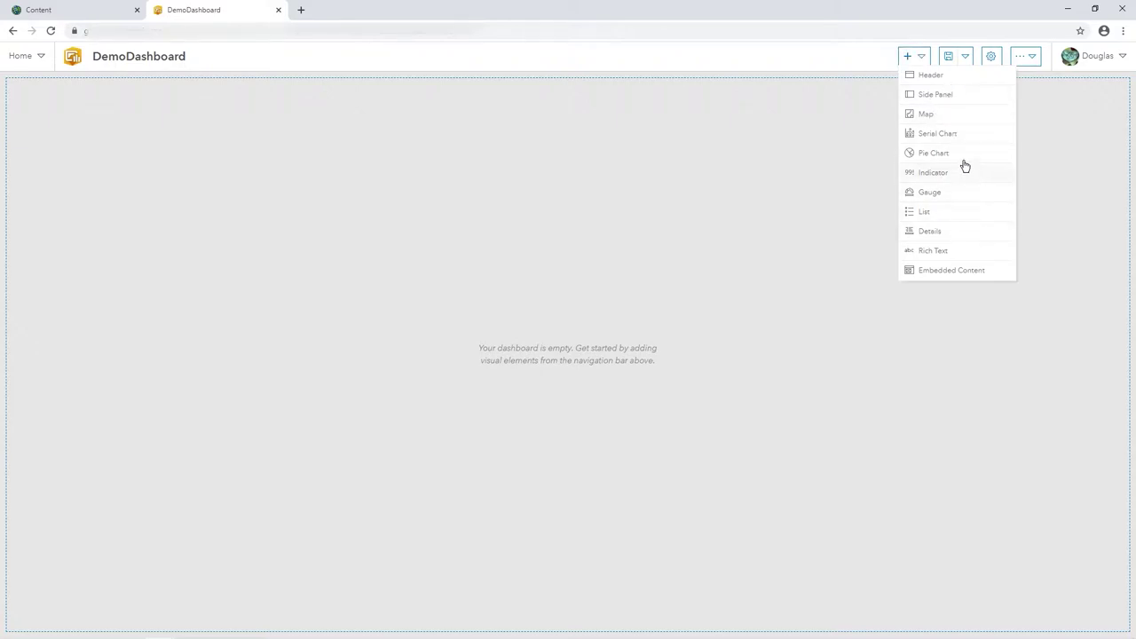
click(950, 114)
mouse_move(406, 192)
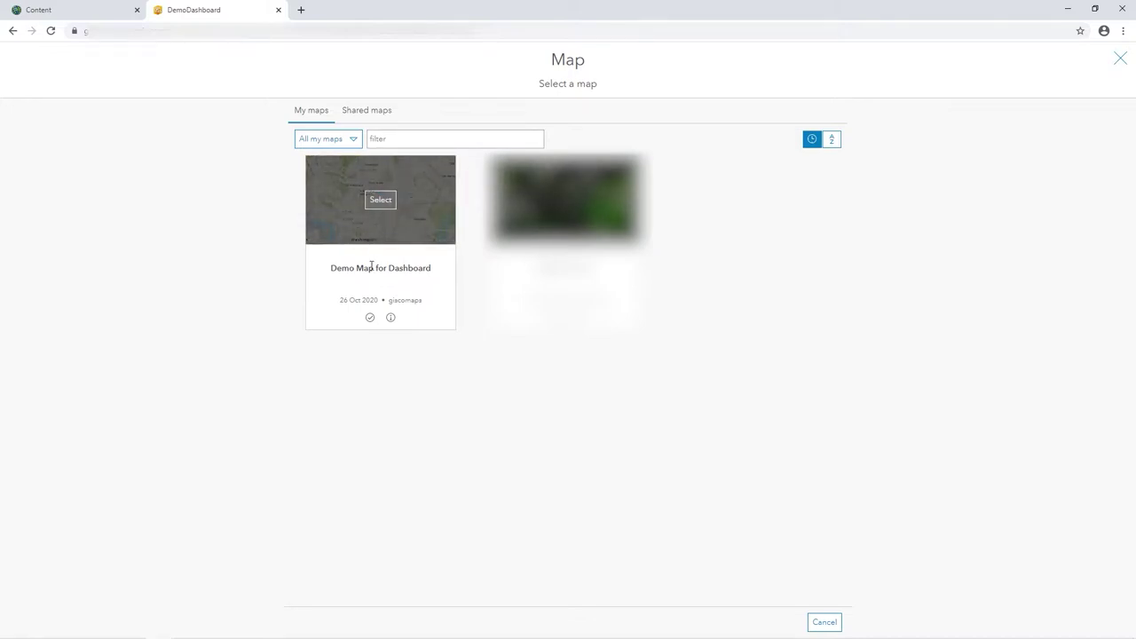
click(373, 203)
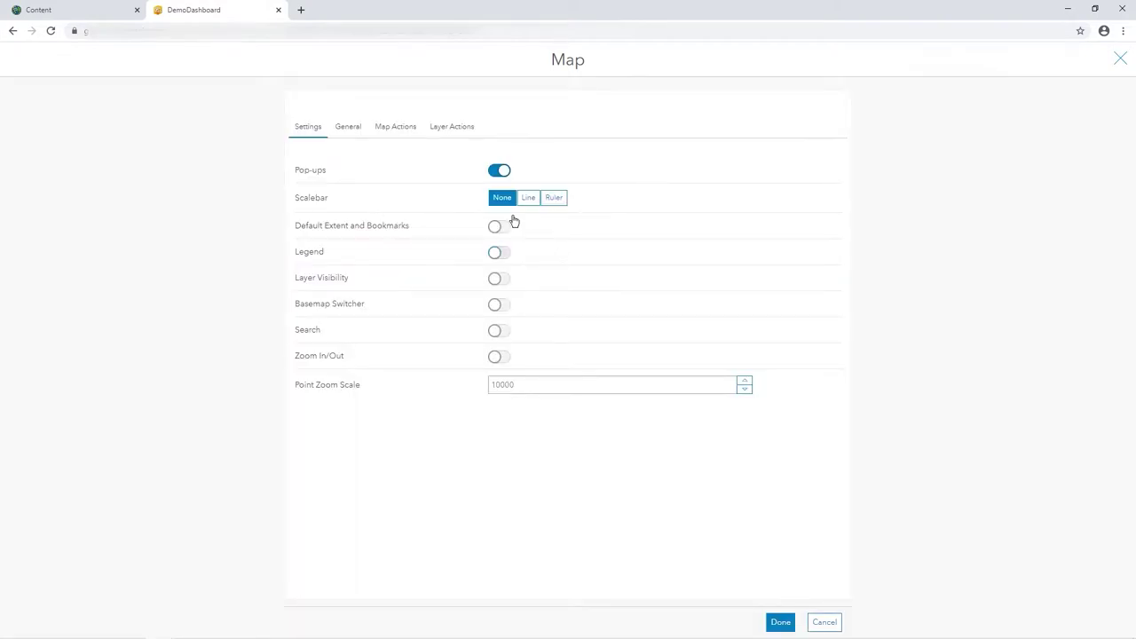
- Review the map element's General, map action and layer action settings, then finish it
click(355, 127)
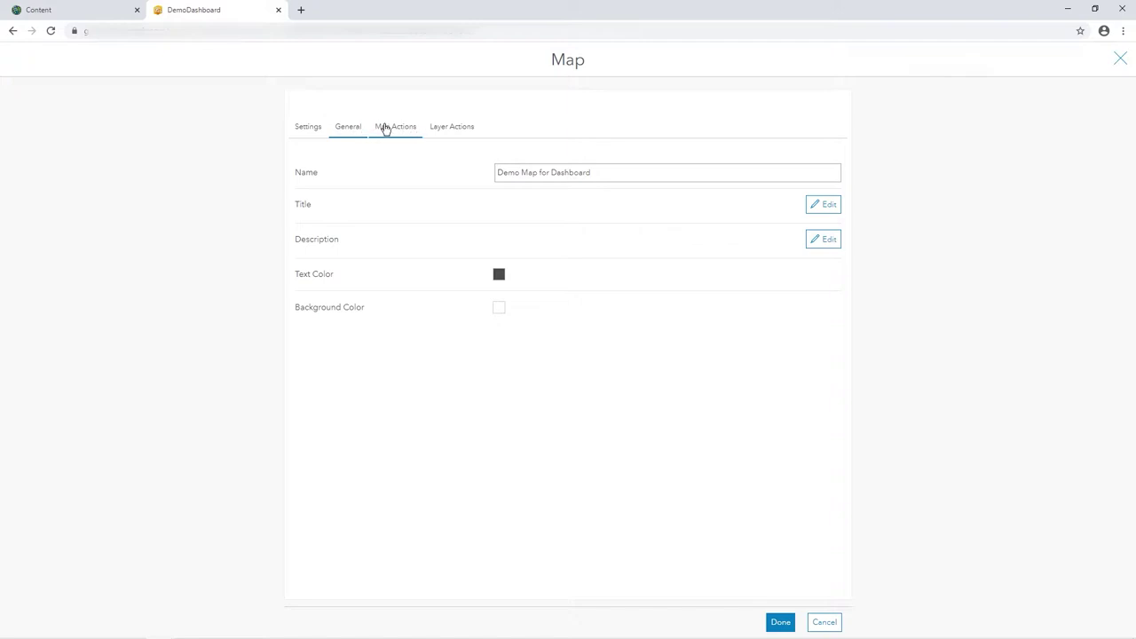
click(385, 129)
click(442, 127)
click(319, 131)
click(360, 130)
click(311, 131)
click(780, 622)
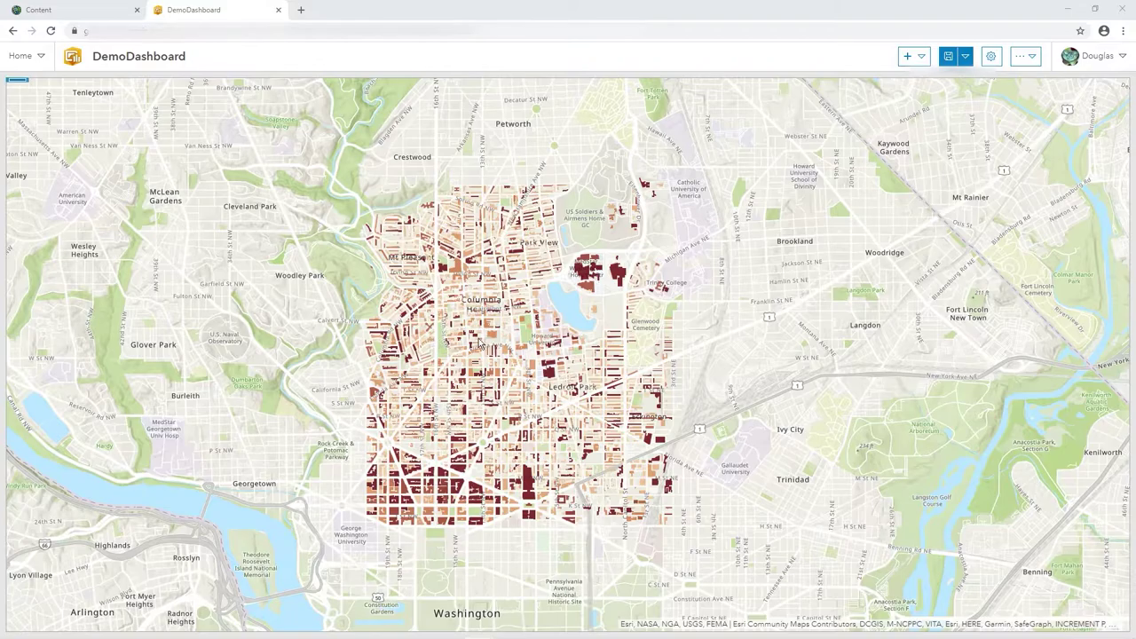
- Zoom and pan the map to bring the styled DC buildings over central Washington into view
scroll(493, 346, up, 2)
scroll(492, 346, down, 3)
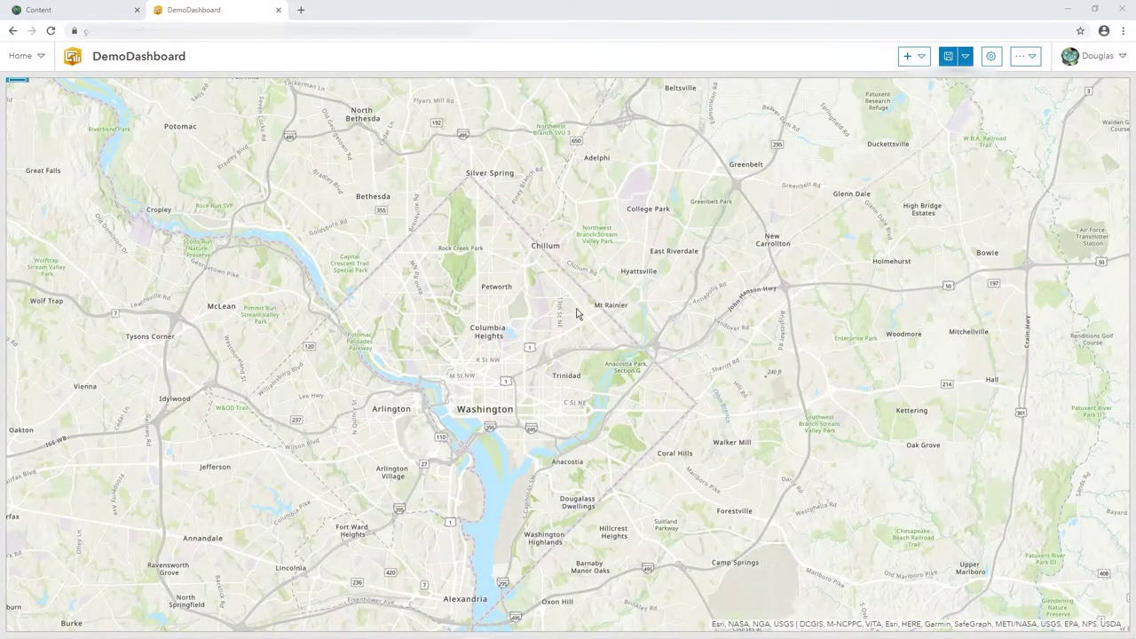
drag(552, 318, 690, 307)
scroll(628, 406, up, 2)
scroll(628, 406, up, 1)
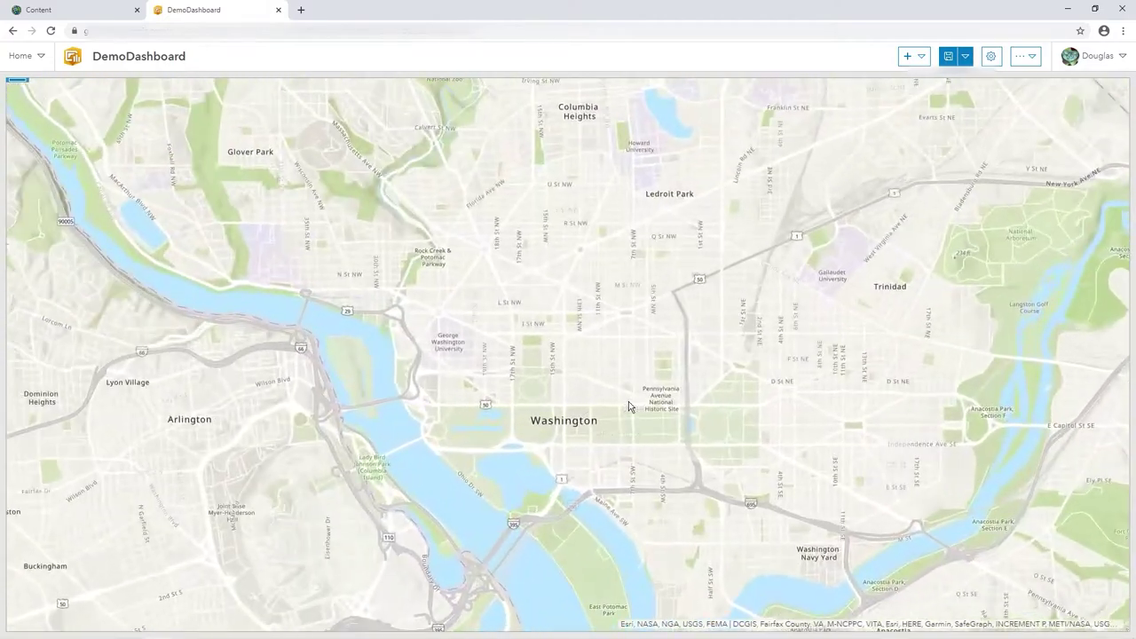
drag(698, 291, 647, 435)
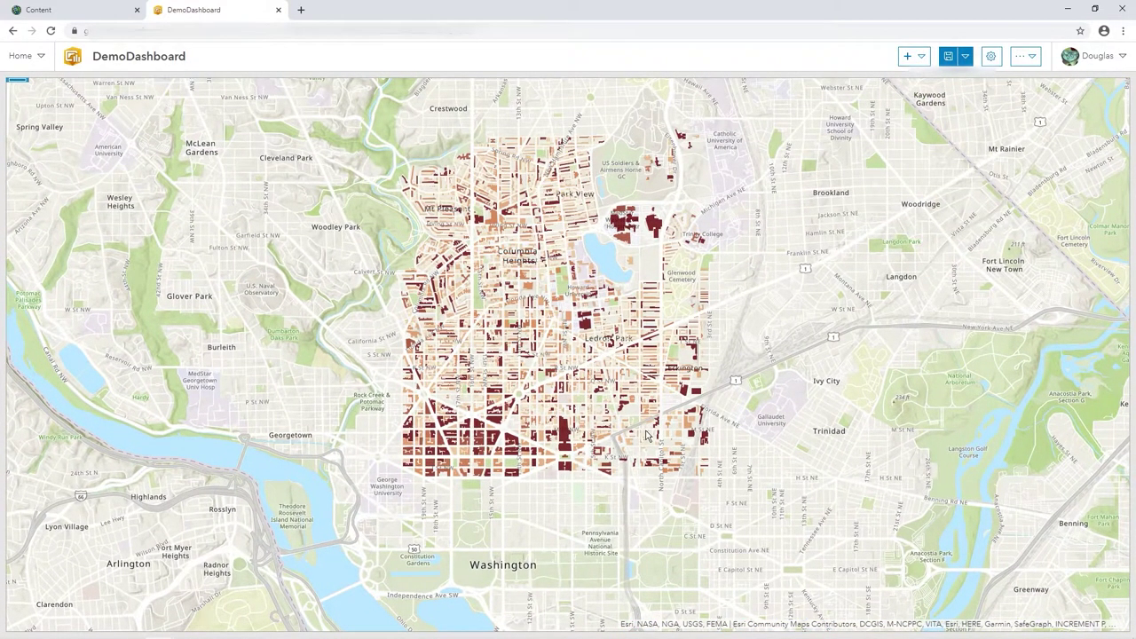
- Add an indicator based on the DC_buildings layer
click(911, 56)
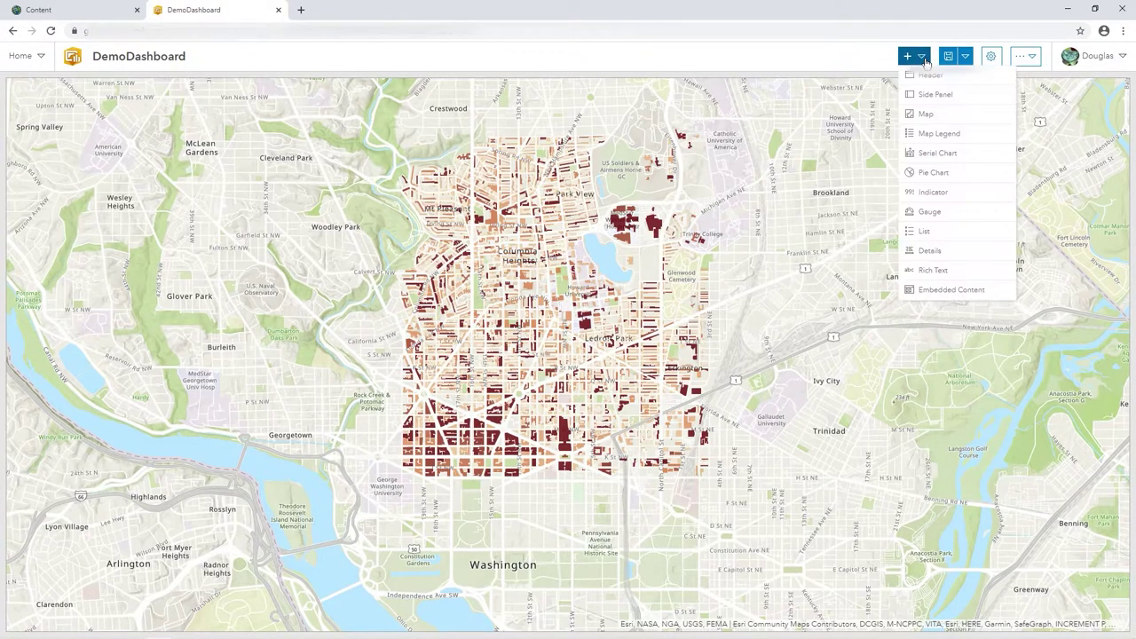
click(932, 193)
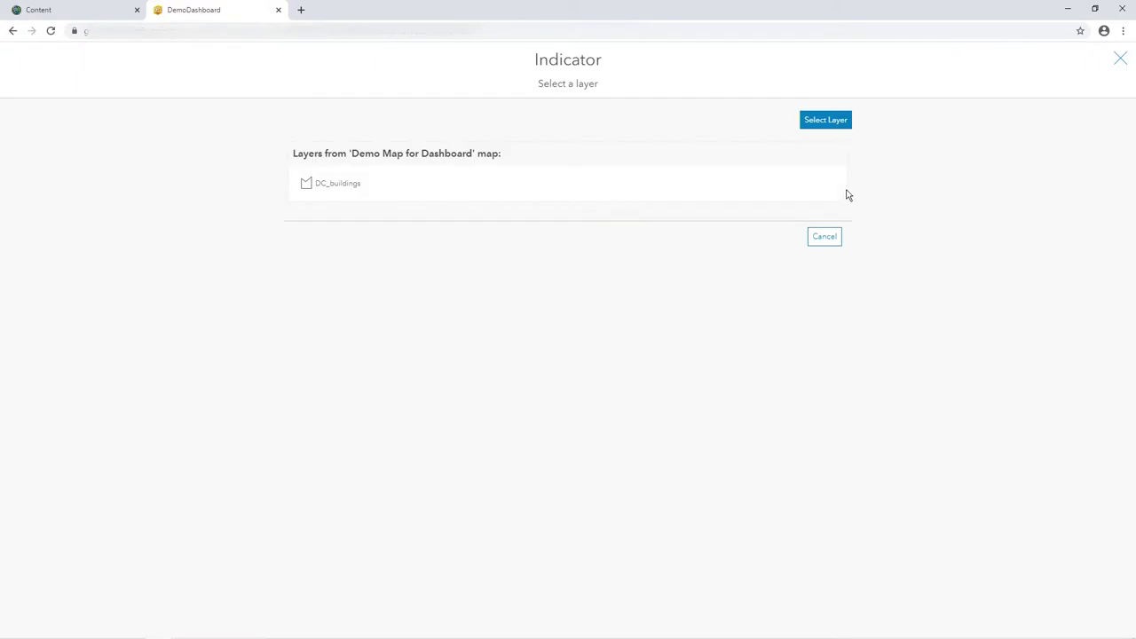
click(321, 186)
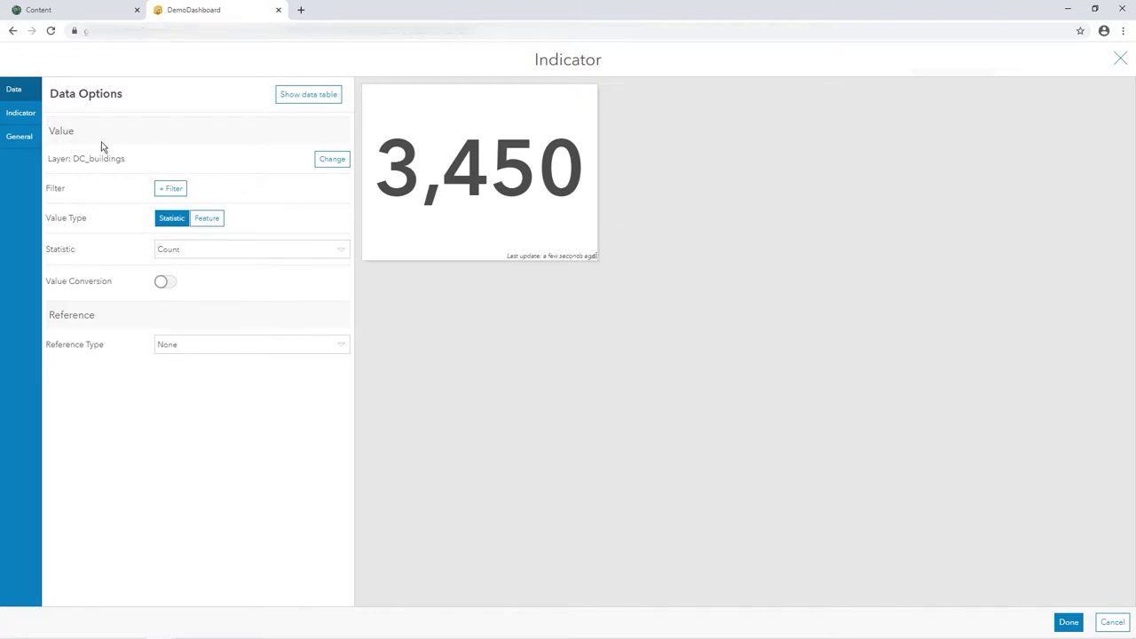
click(28, 118)
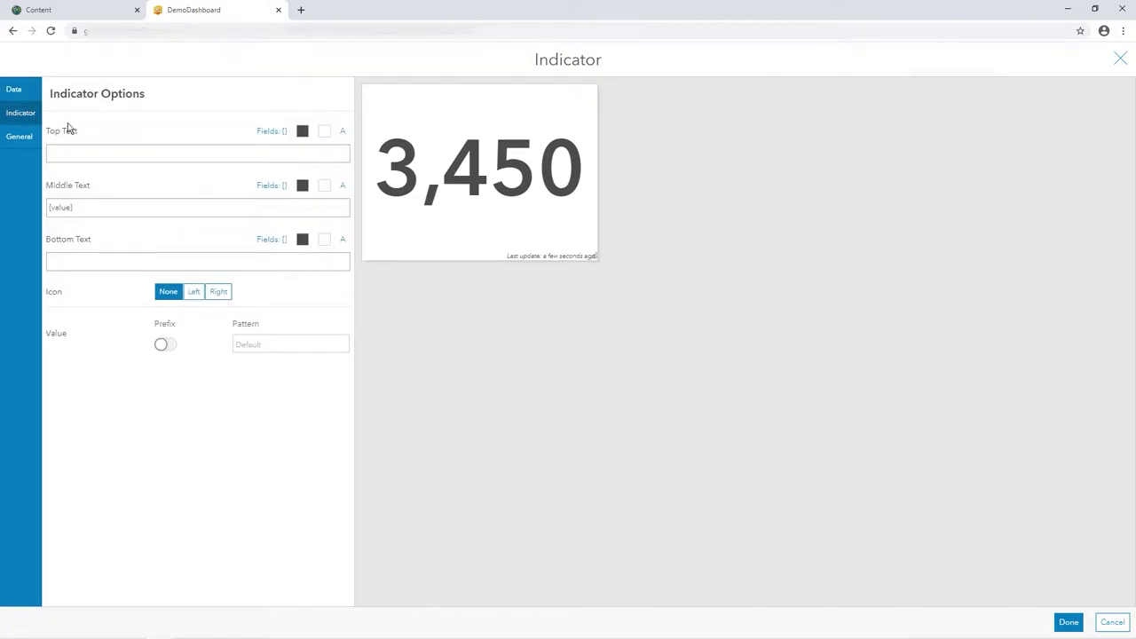
click(21, 138)
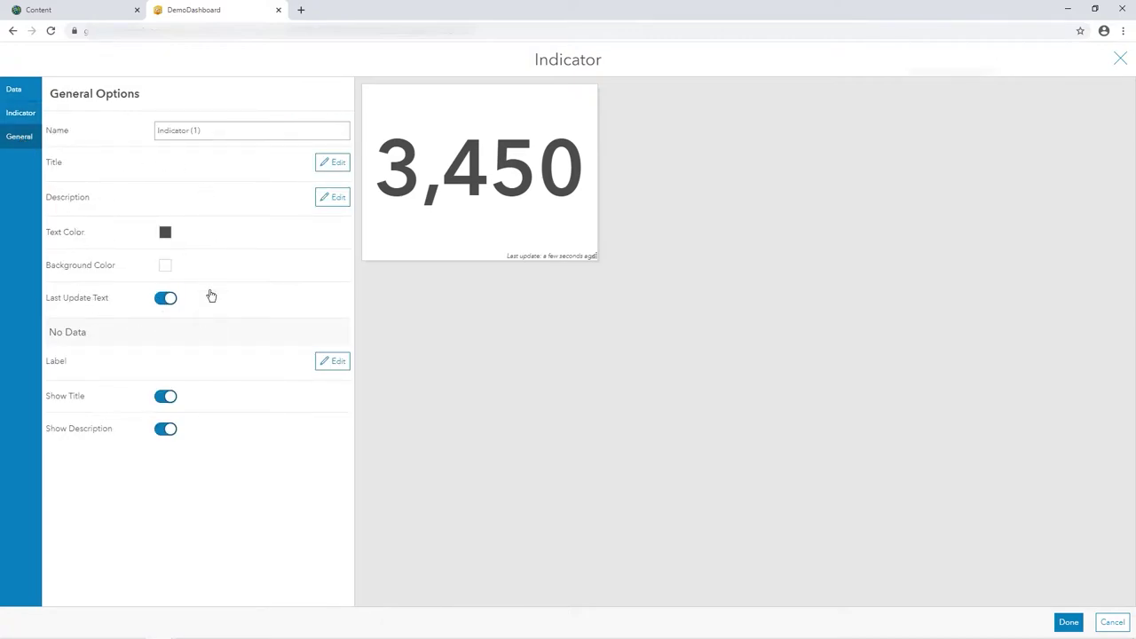
- Title the indicator 'Total:', centred, with font size 20
click(325, 164)
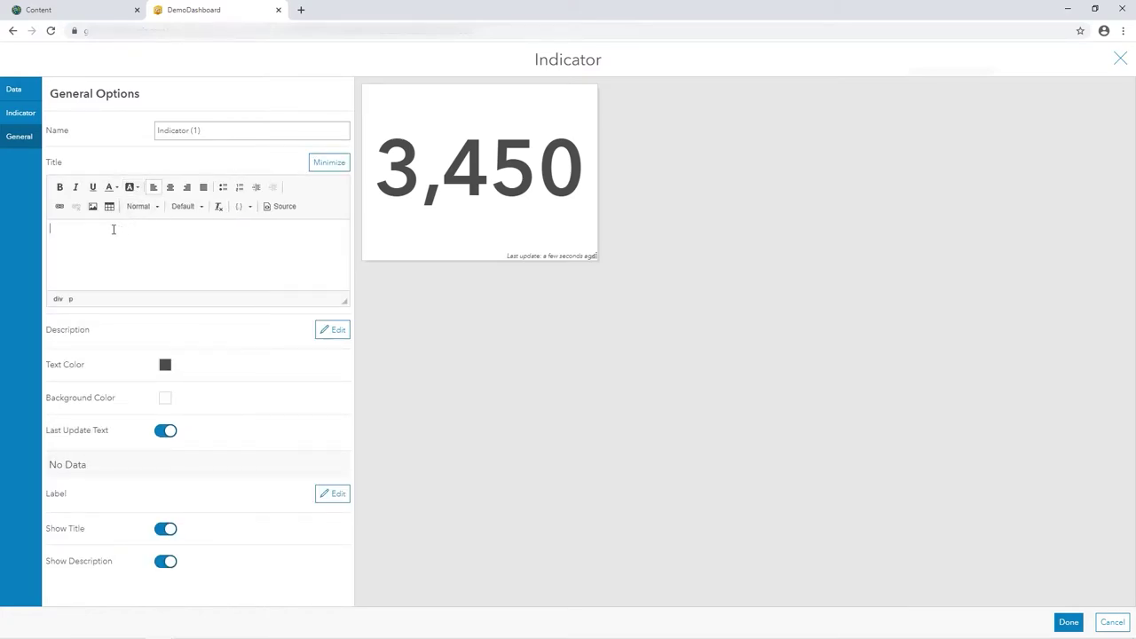
text(Total:)
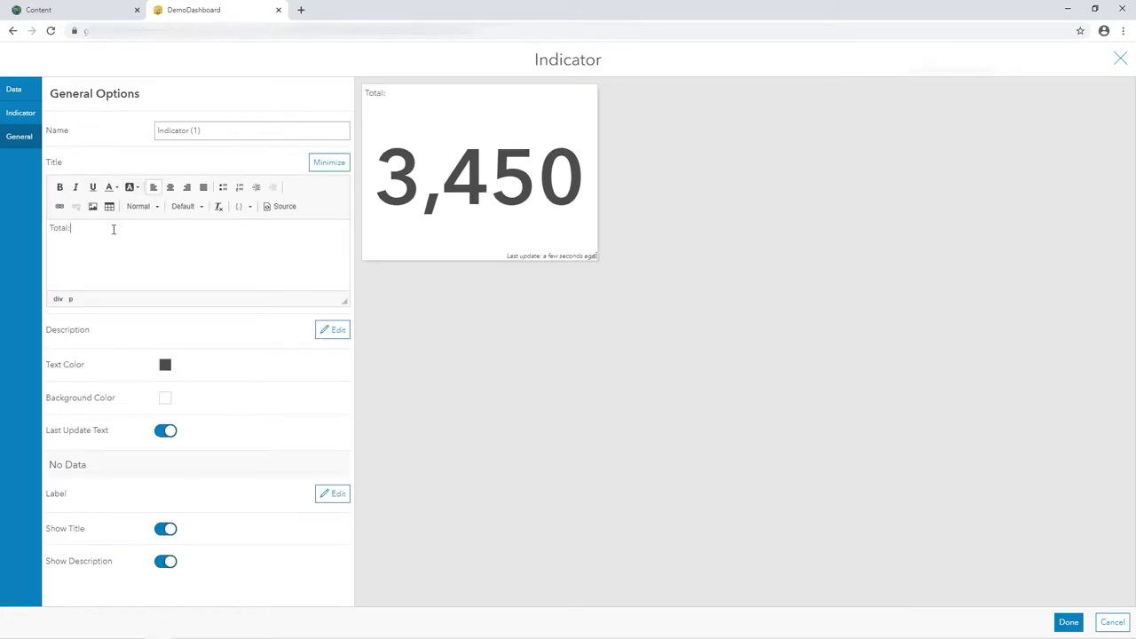
drag(113, 229, 49, 222)
click(170, 186)
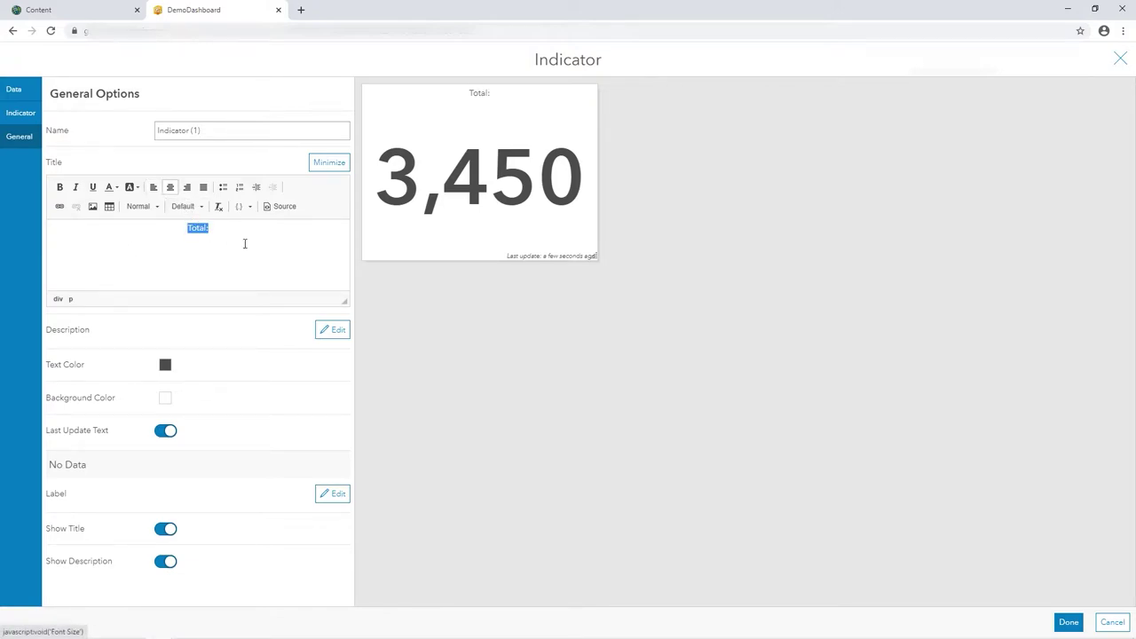
click(201, 206)
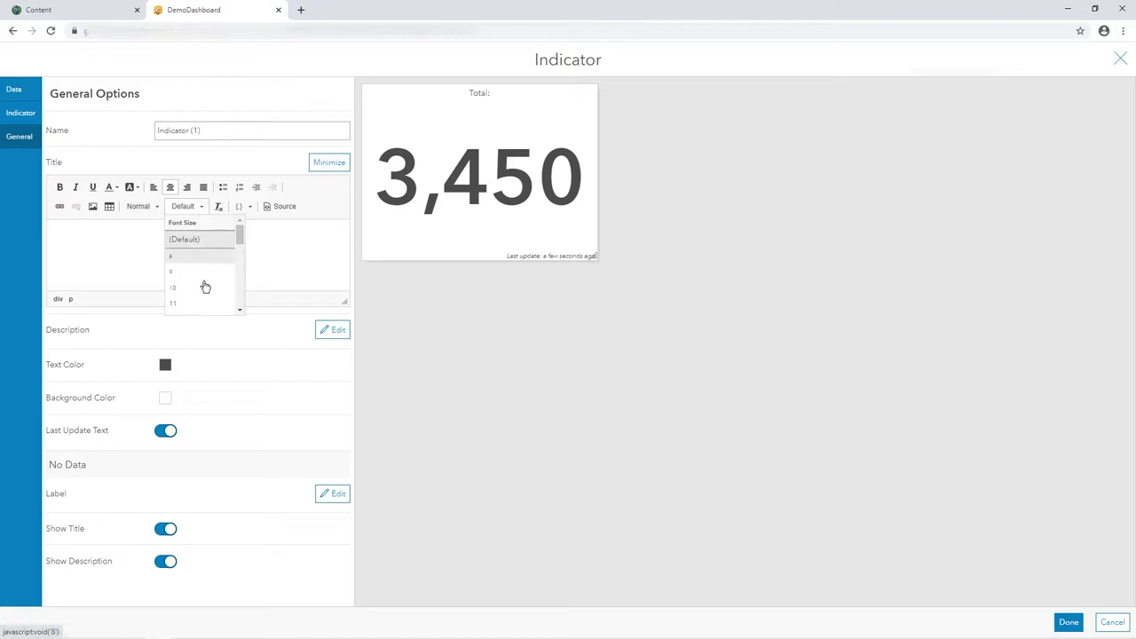
click(241, 286)
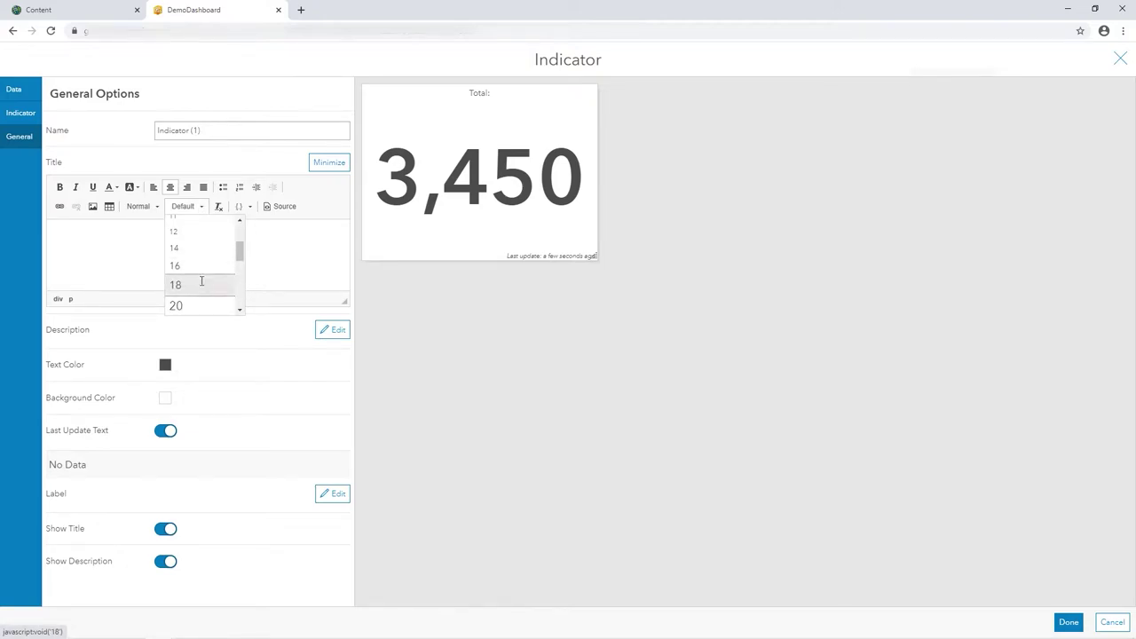
click(202, 280)
click(182, 206)
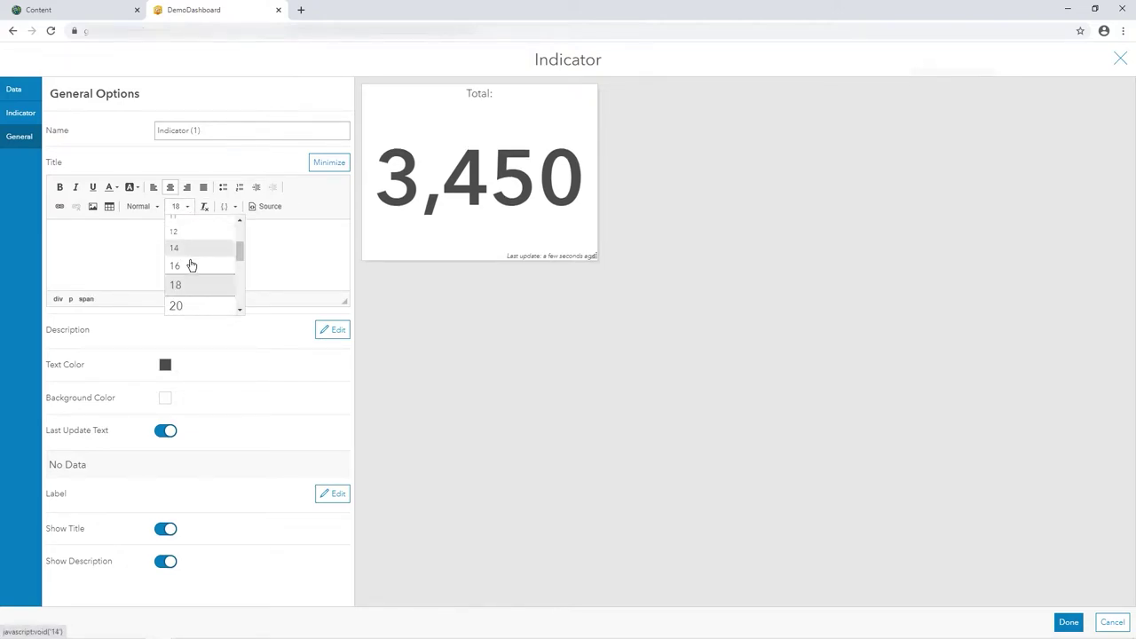
click(194, 304)
click(190, 255)
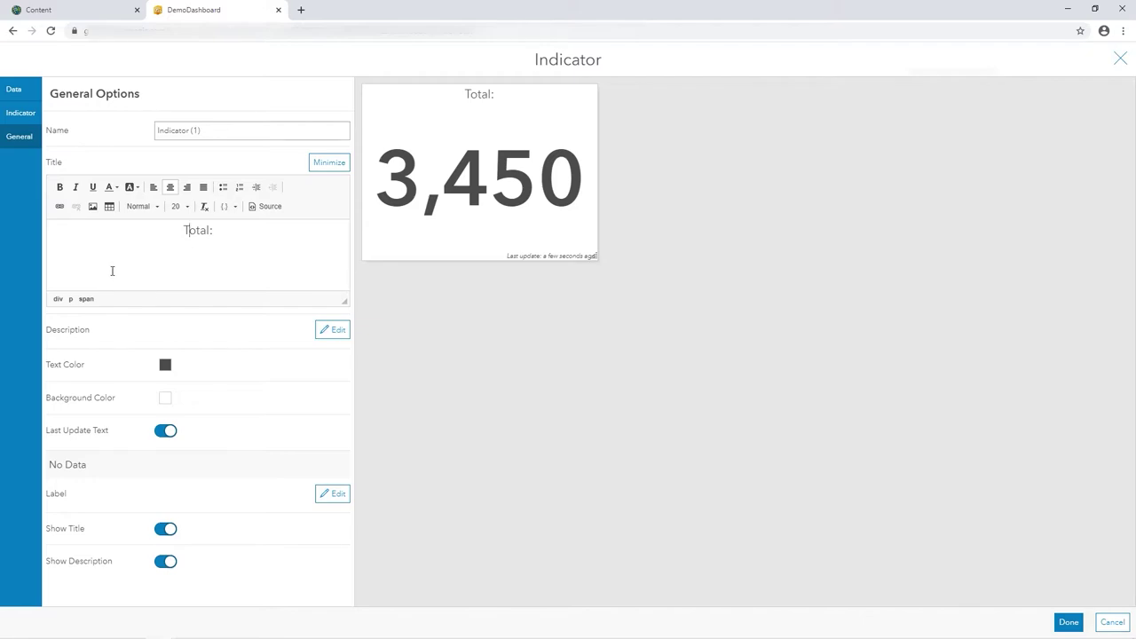
- Recheck the indicator's display and data settings, then place it beside the map
click(20, 115)
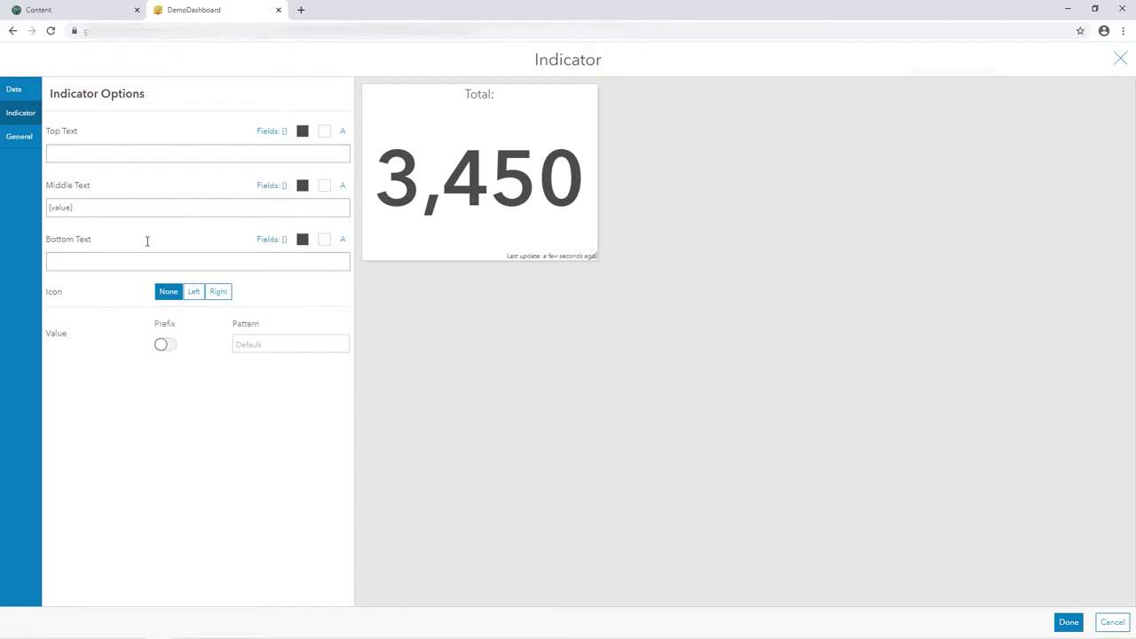
click(15, 93)
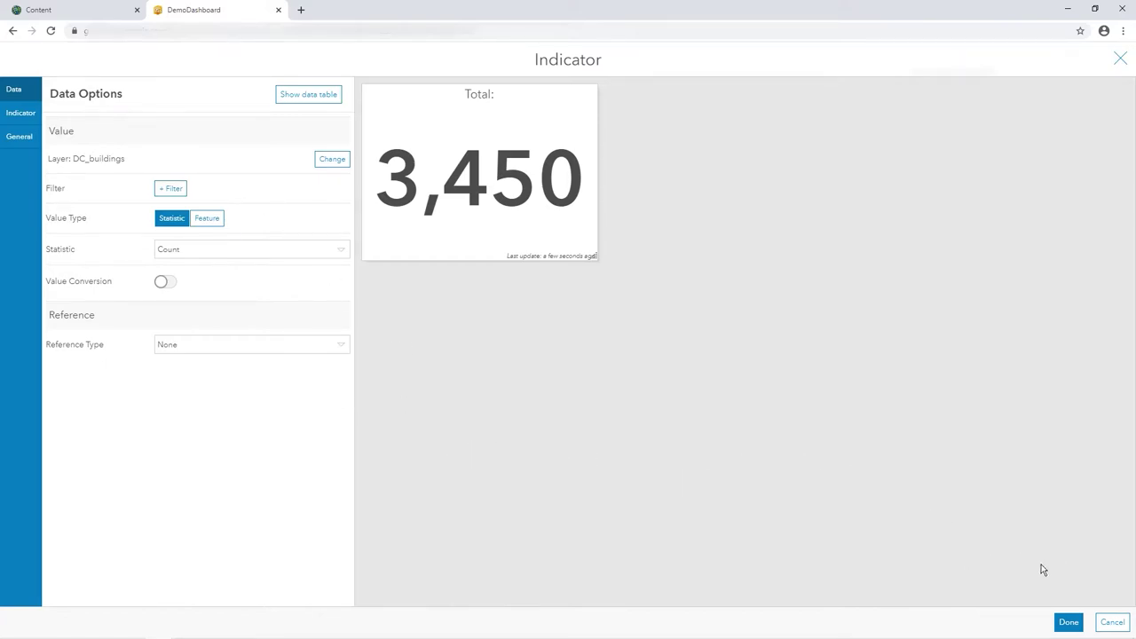
click(1068, 622)
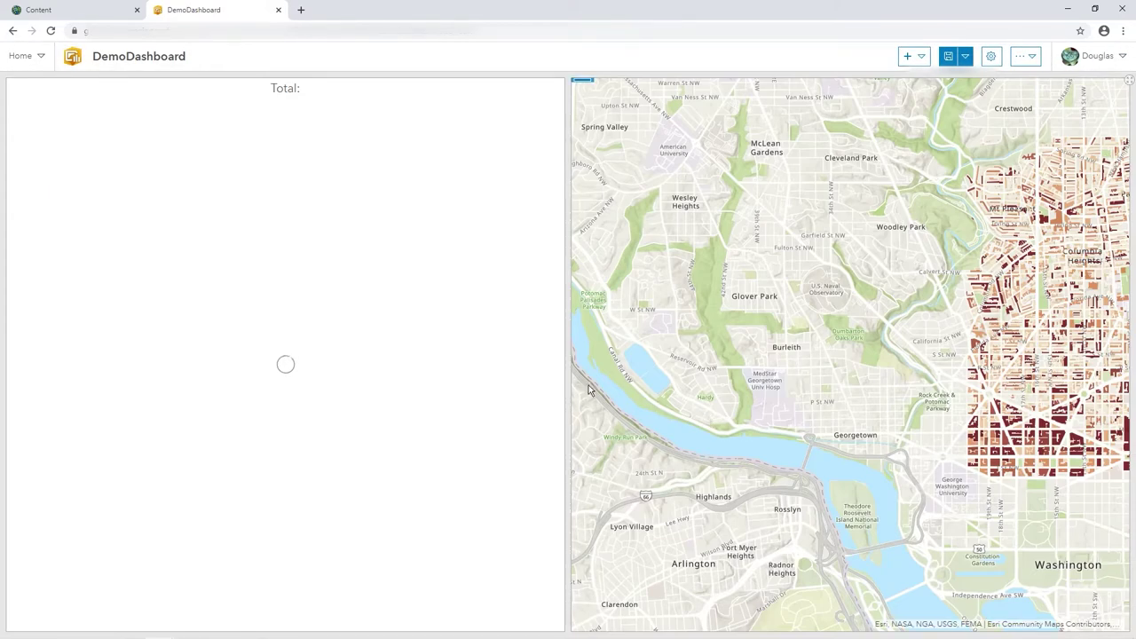
- Narrow the indicator panel, zoom the map in, and add a gauge based on DC_buildings
drag(567, 378, 259, 371)
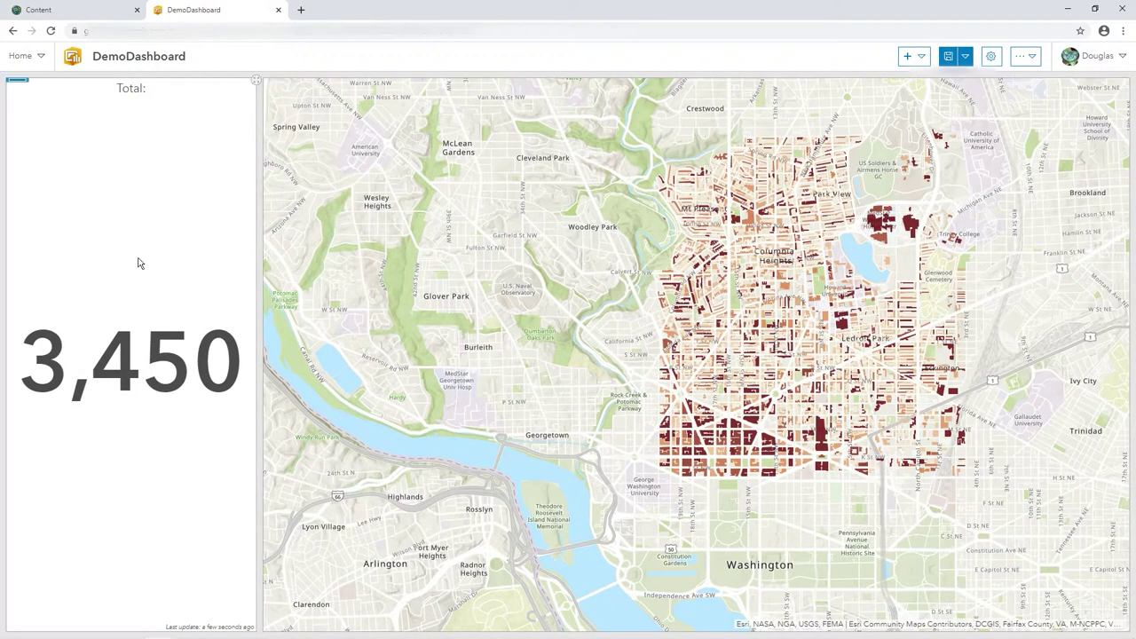
scroll(789, 377, up, 2)
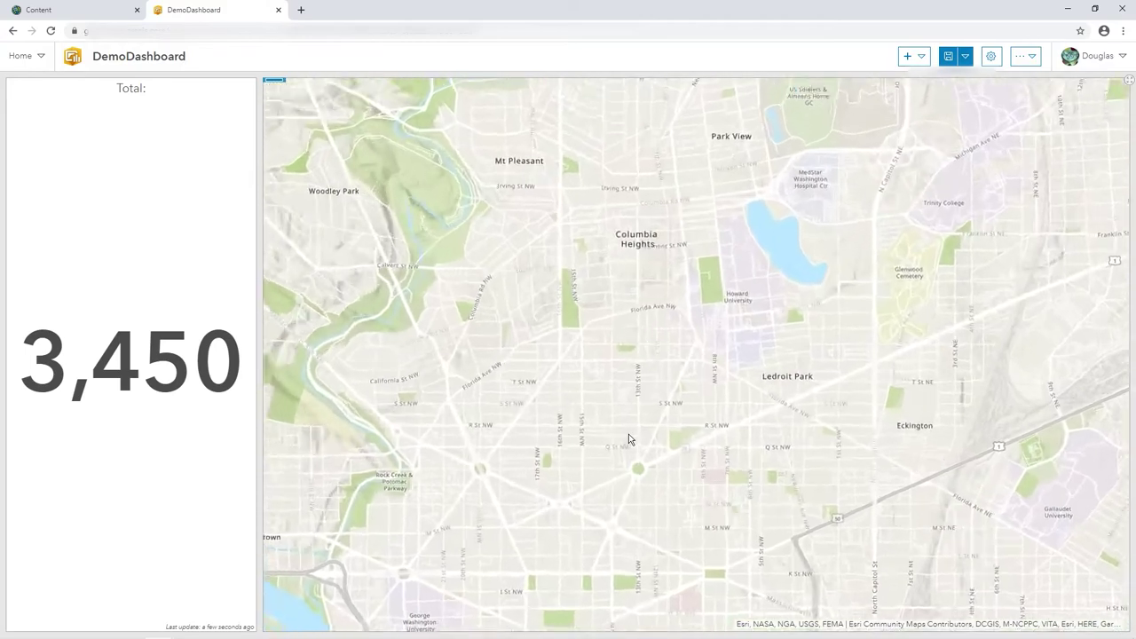
click(921, 56)
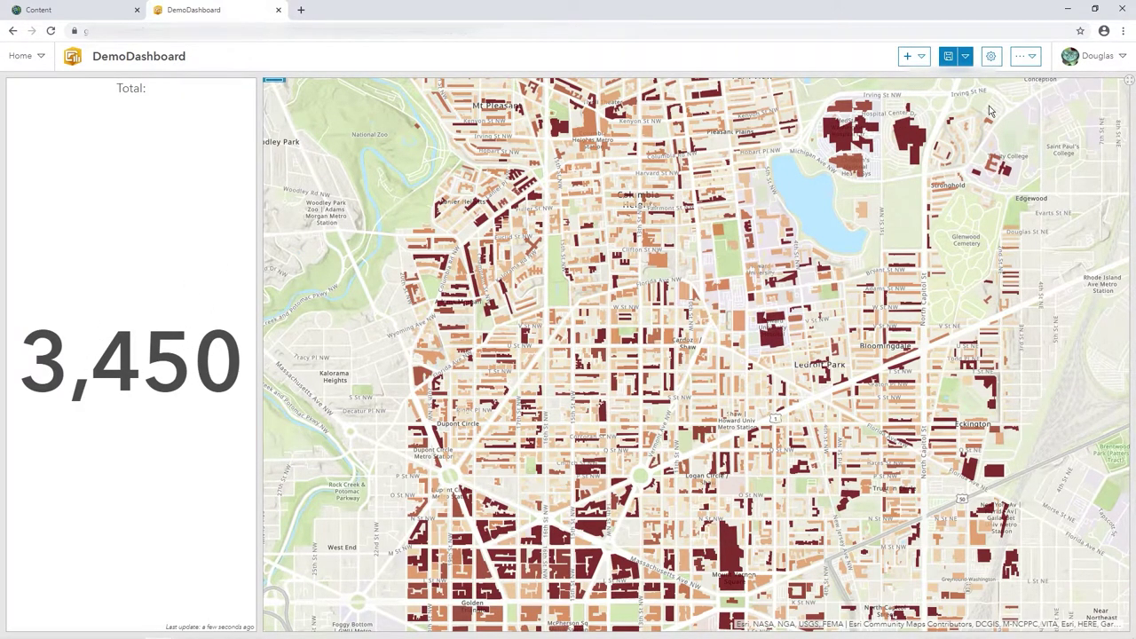
click(925, 56)
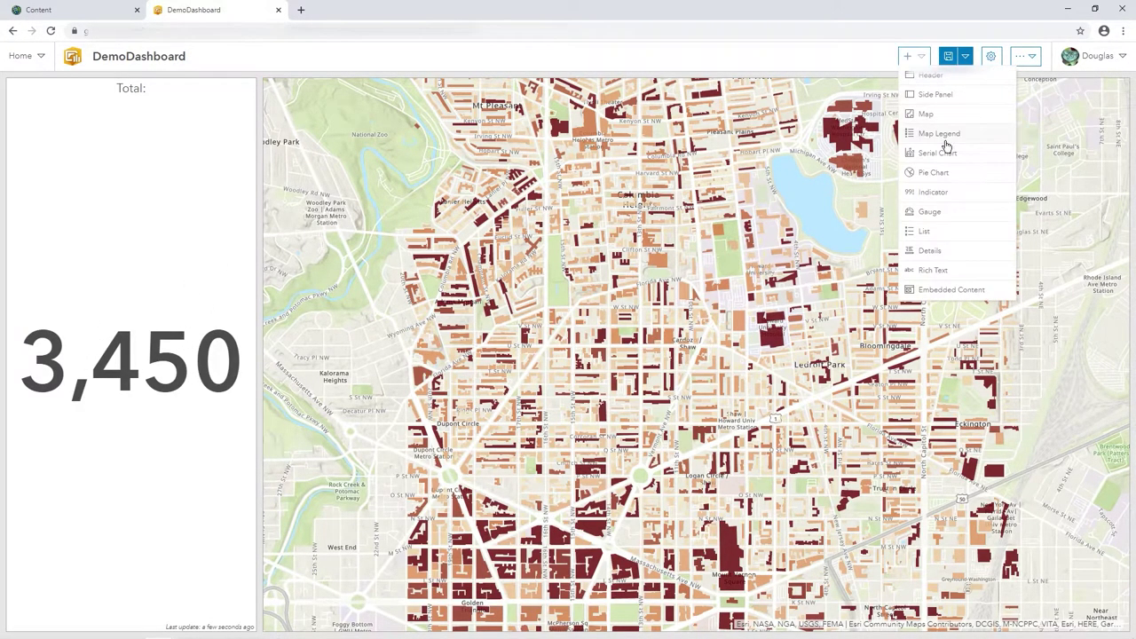
click(924, 210)
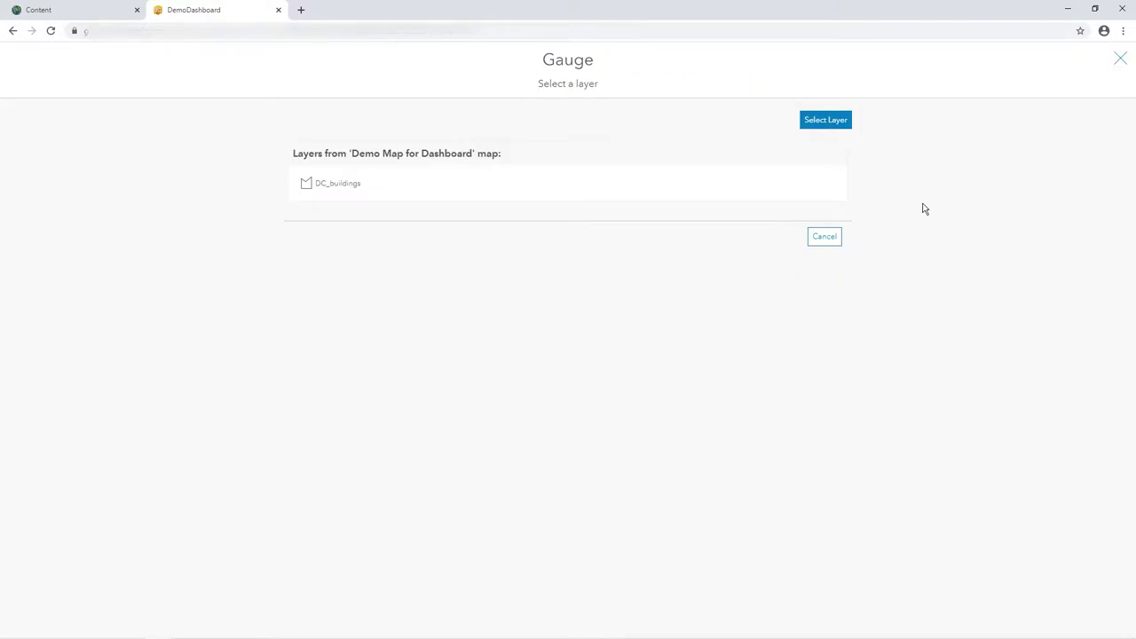
click(360, 183)
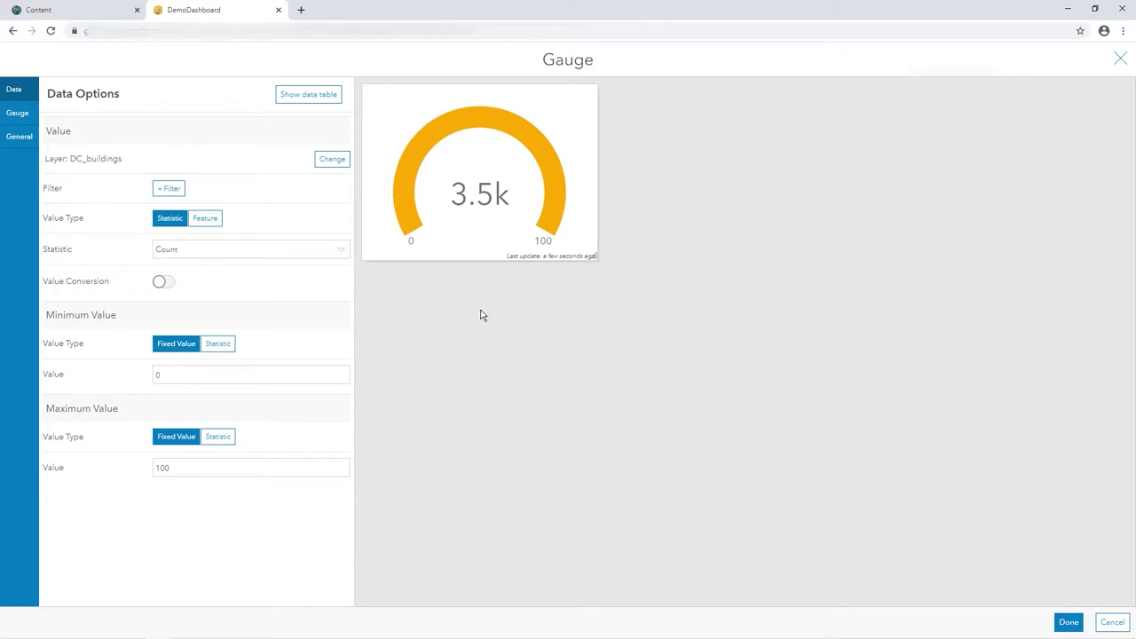
- Review the gauge's display and general options, place it, and narrow its panel
click(18, 114)
click(18, 138)
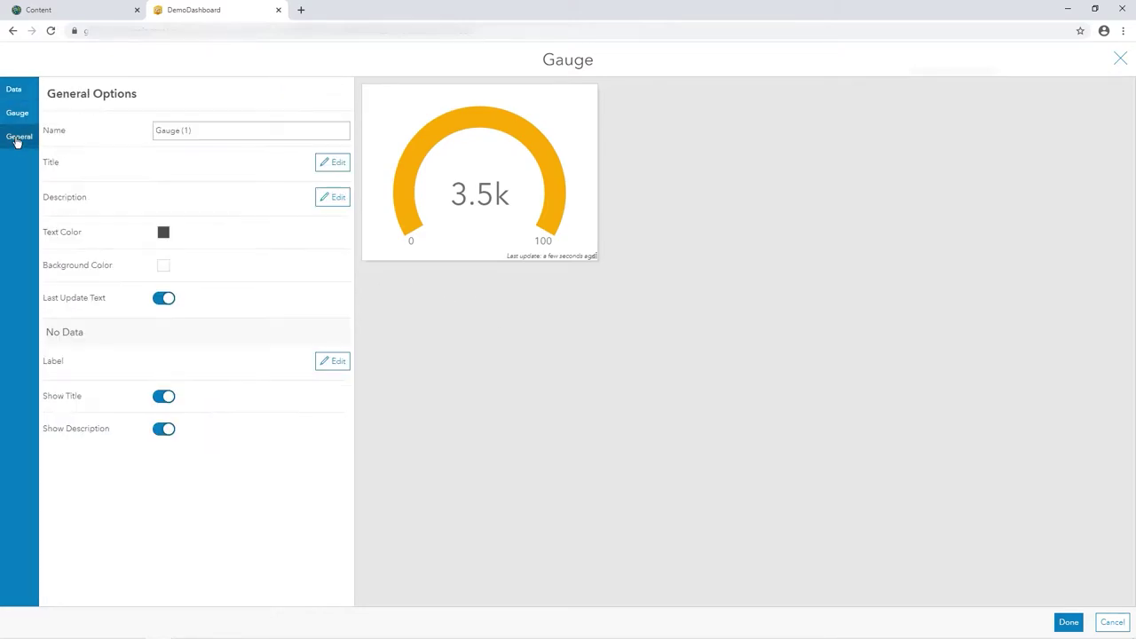
click(18, 114)
click(14, 90)
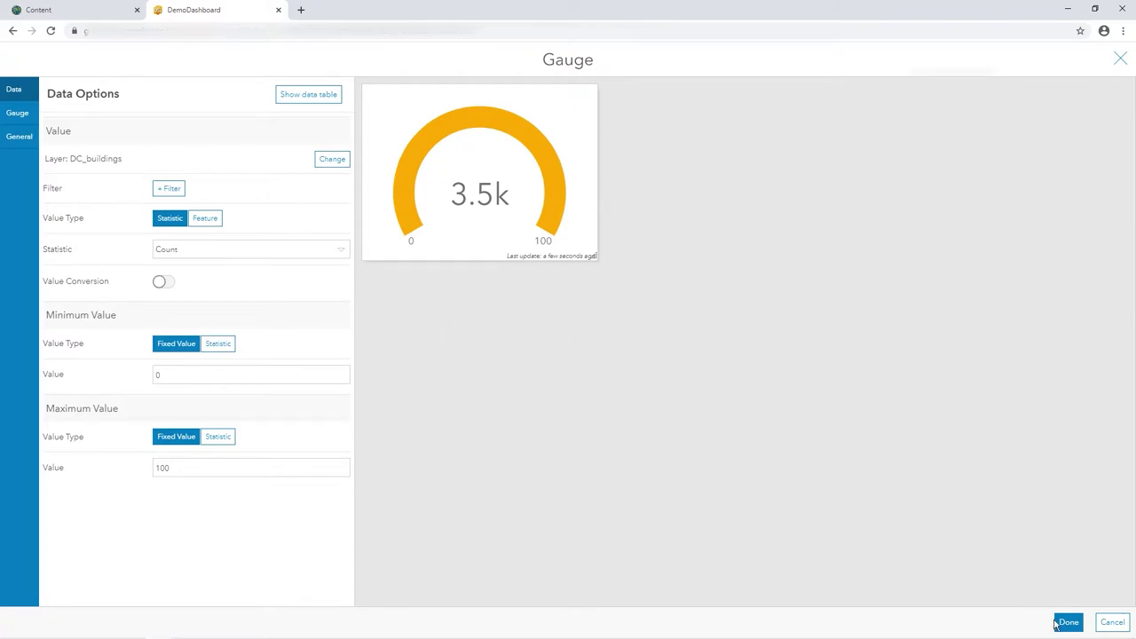
click(1069, 622)
drag(568, 376, 232, 399)
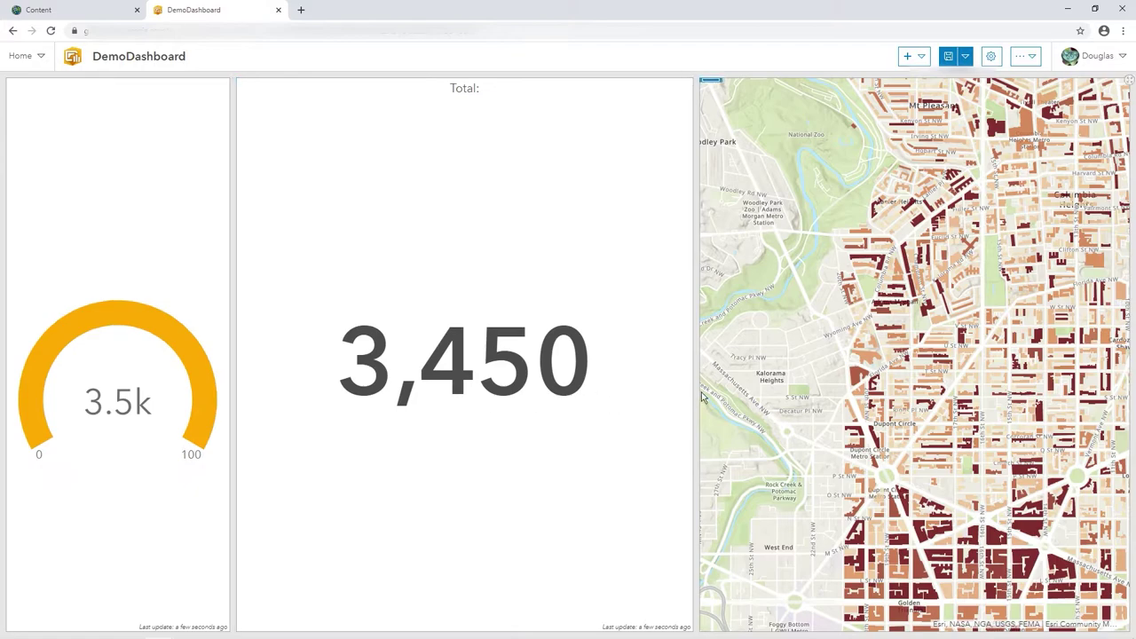
- Widen the map and dock the Total indicator above the gauge in a narrow left column
drag(698, 399, 405, 397)
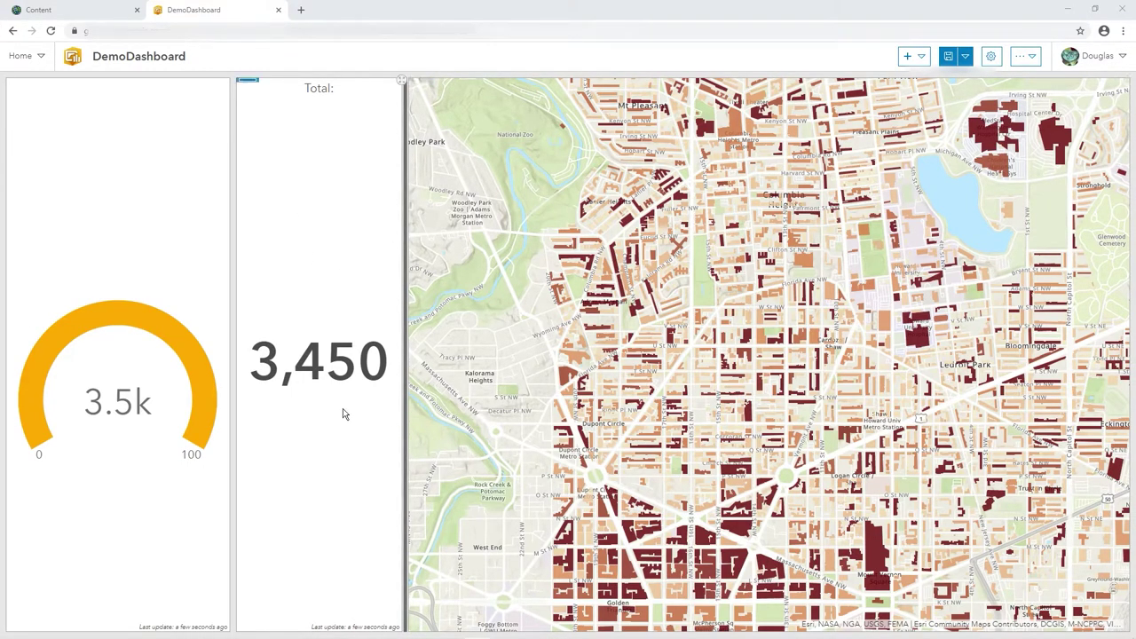
mouse_move(245, 86)
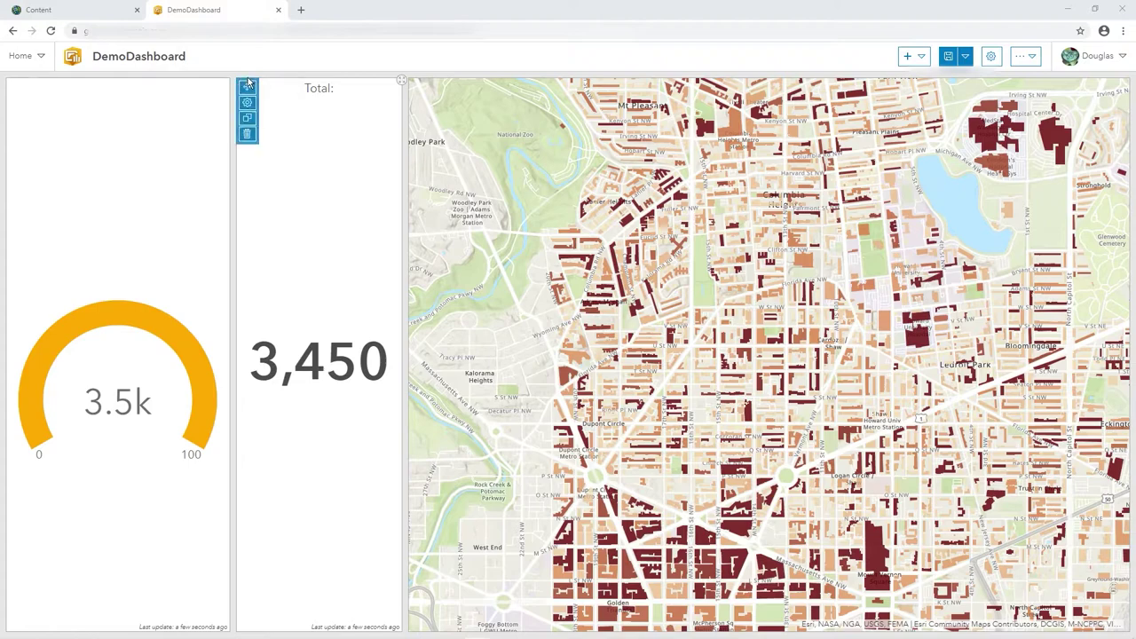
mouse_move(15, 81)
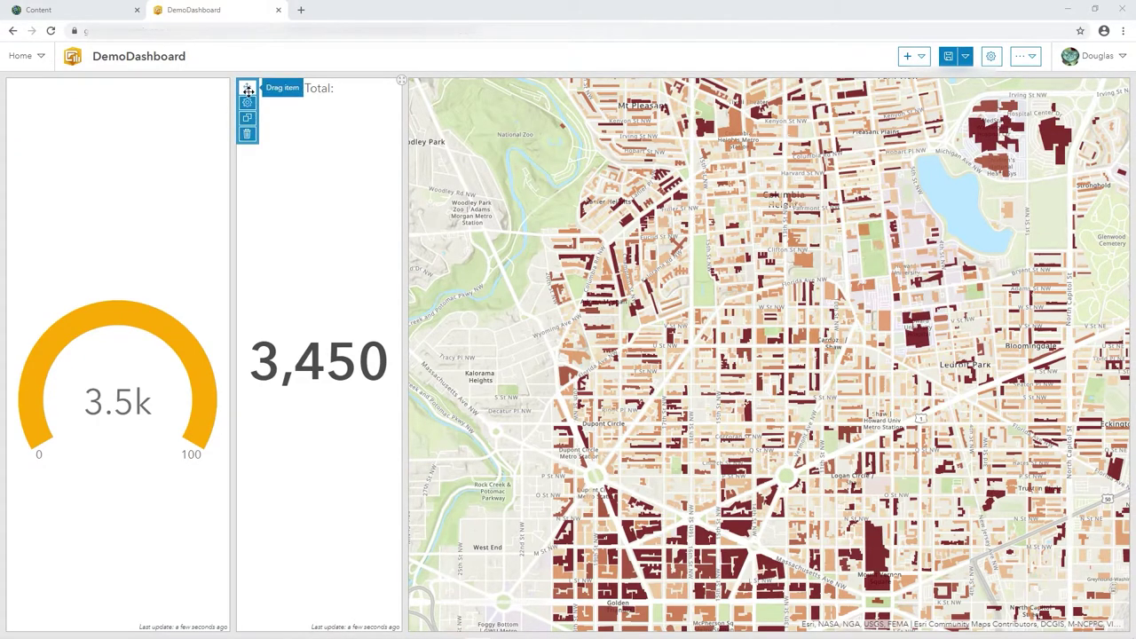
drag(249, 88, 122, 98)
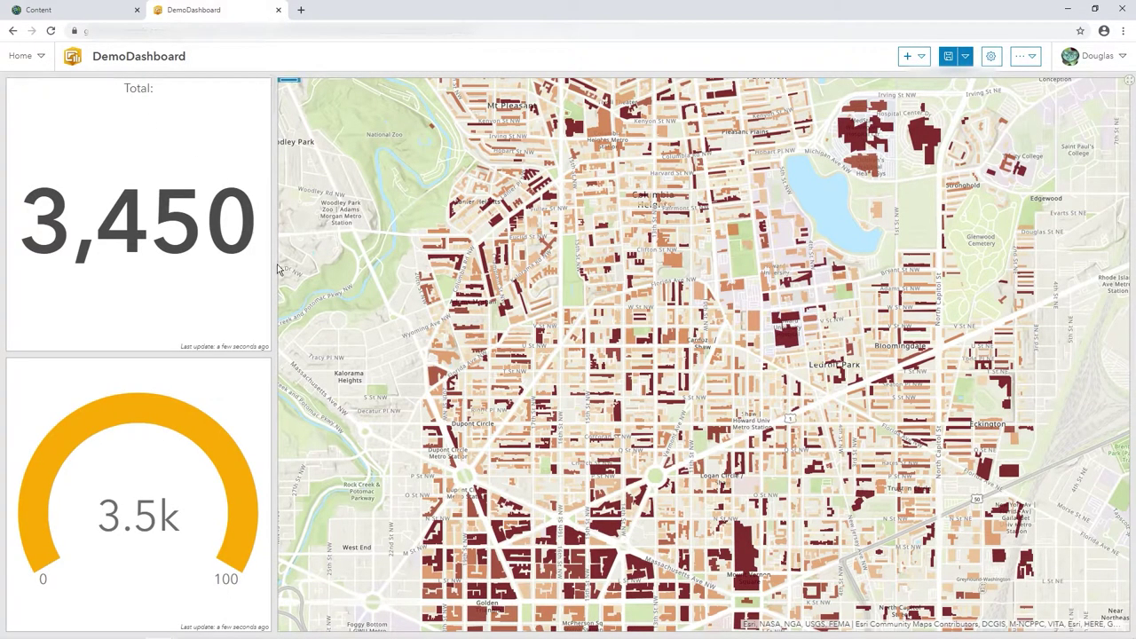
drag(269, 262, 197, 271)
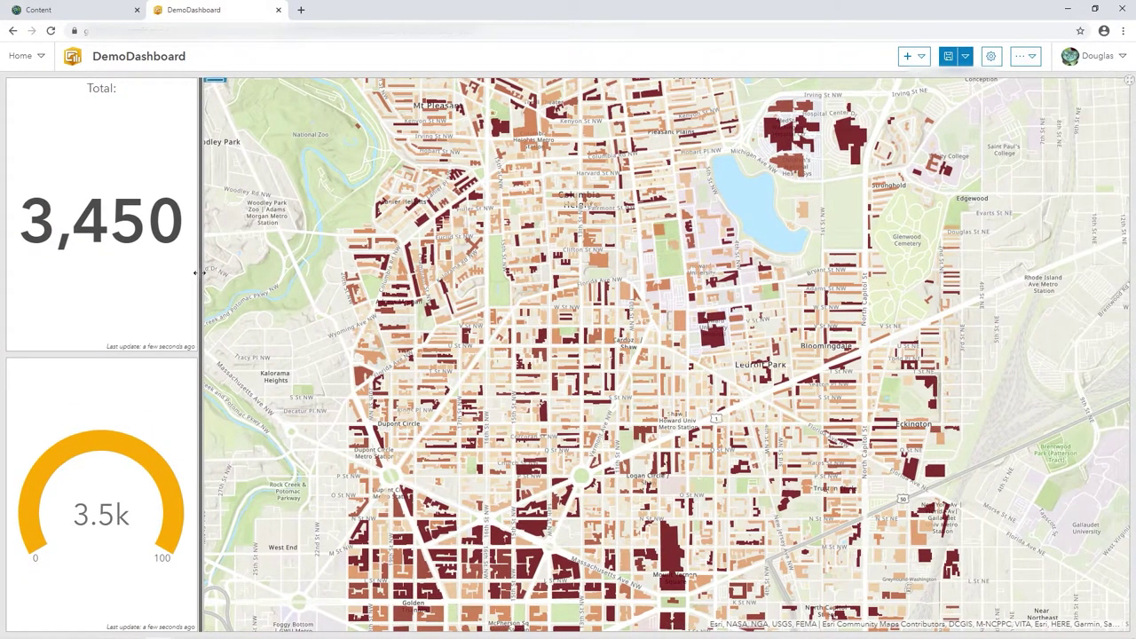
mouse_move(18, 384)
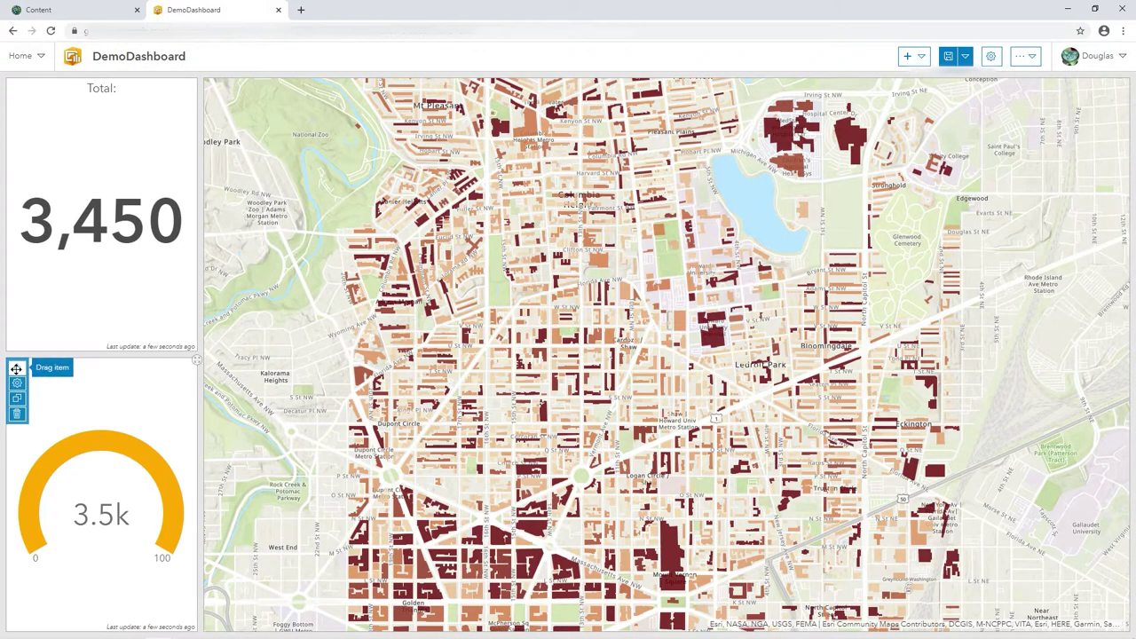
drag(16, 368, 71, 375)
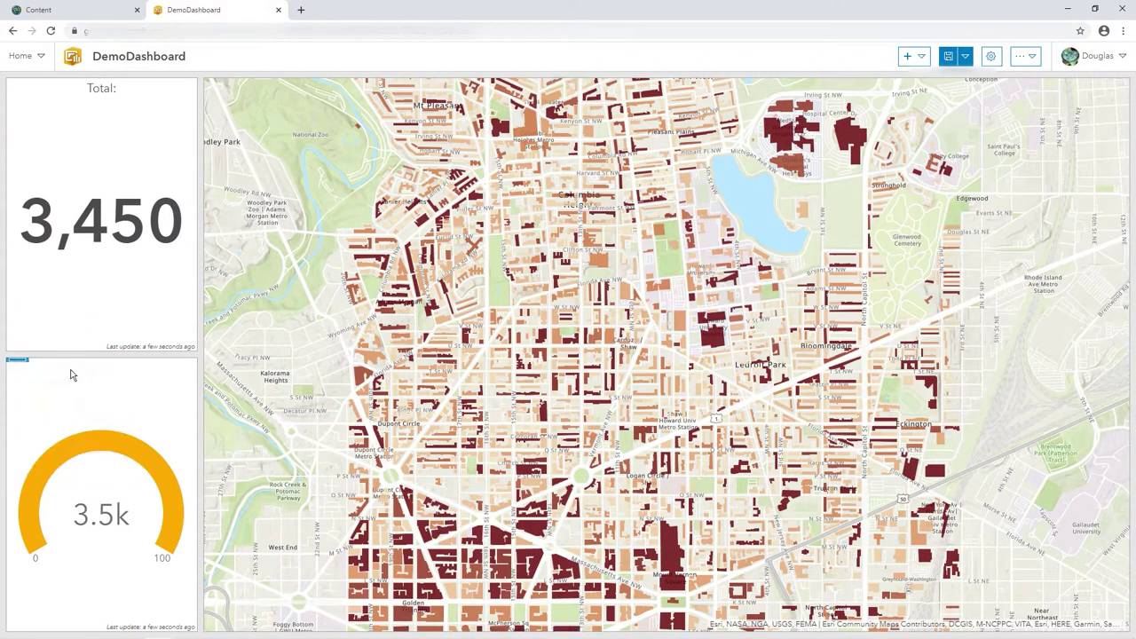
click(948, 58)
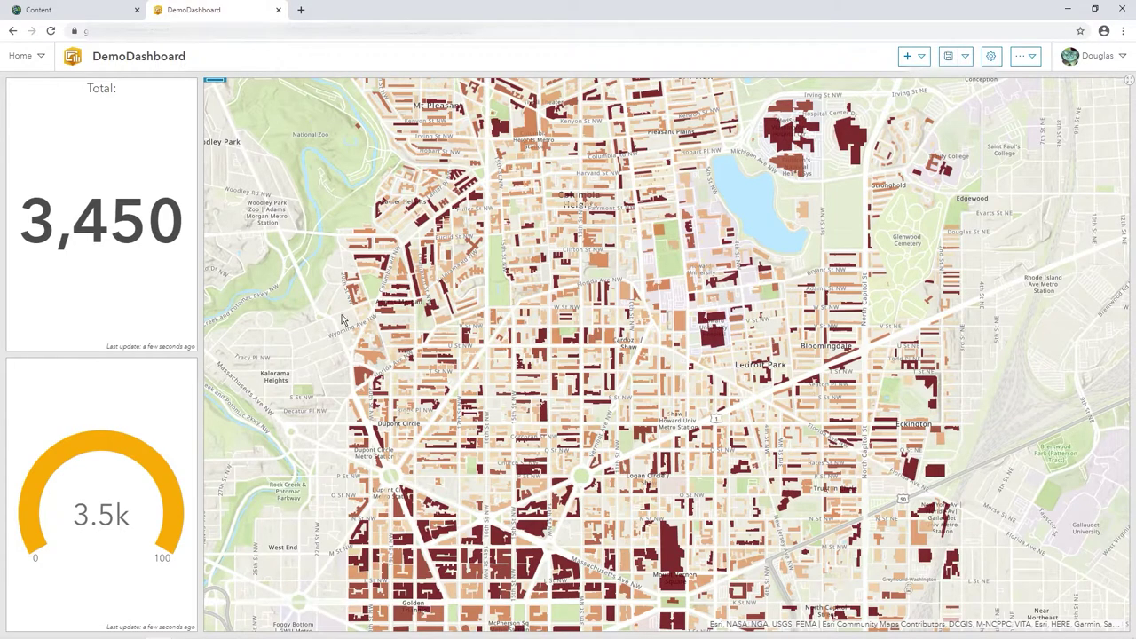
scroll(628, 404, up, 3)
scroll(628, 404, down, 1)
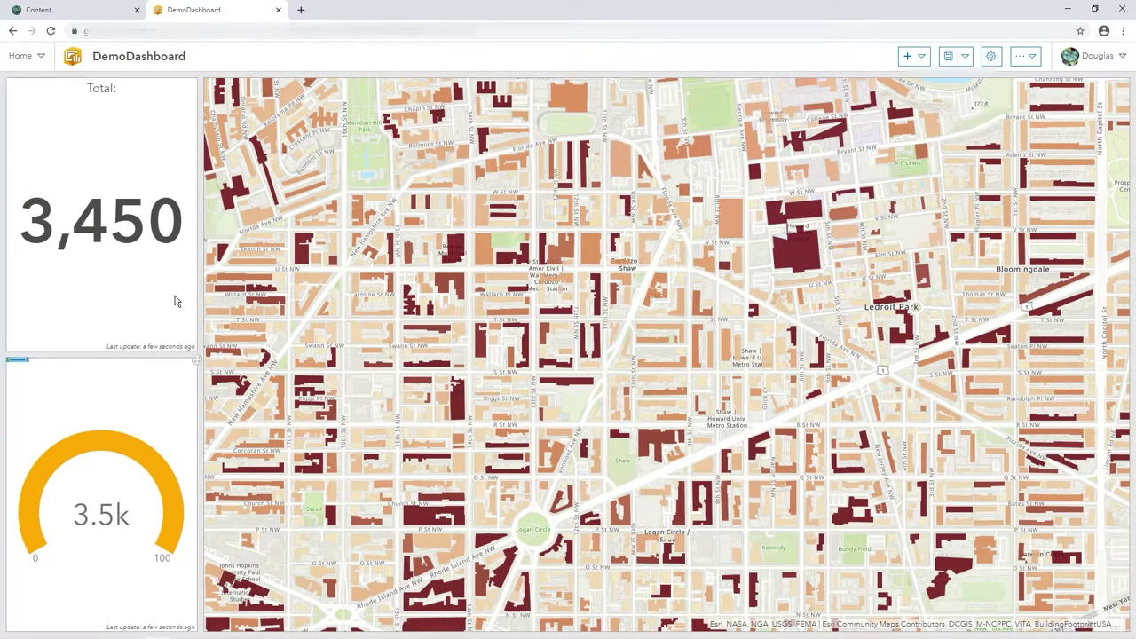
scroll(556, 381, up, 1)
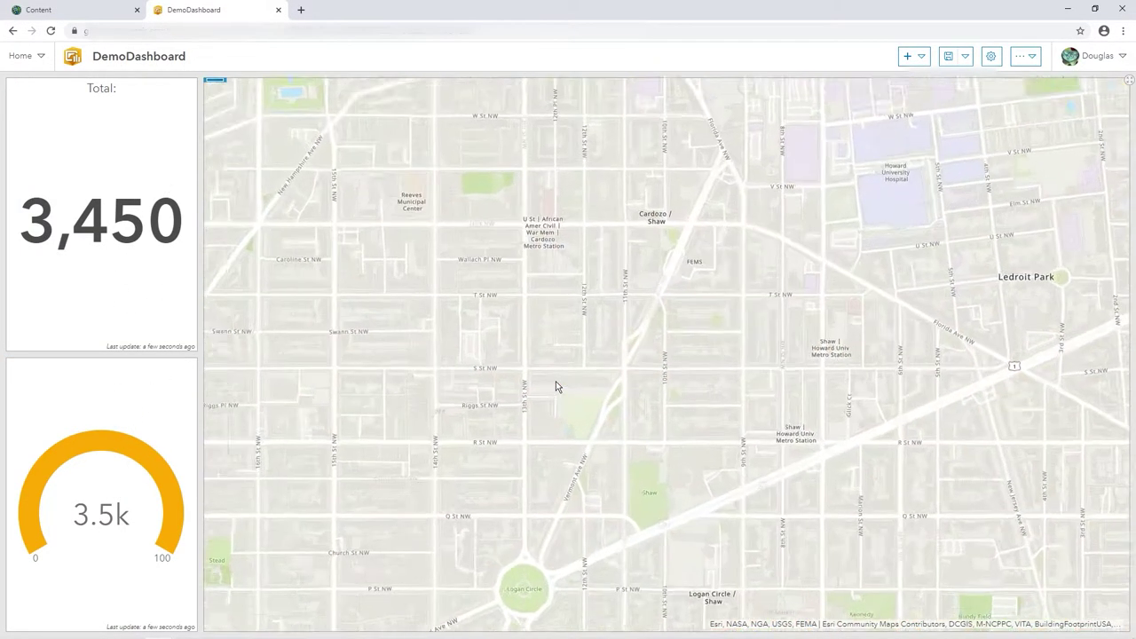
scroll(556, 381, down, 2)
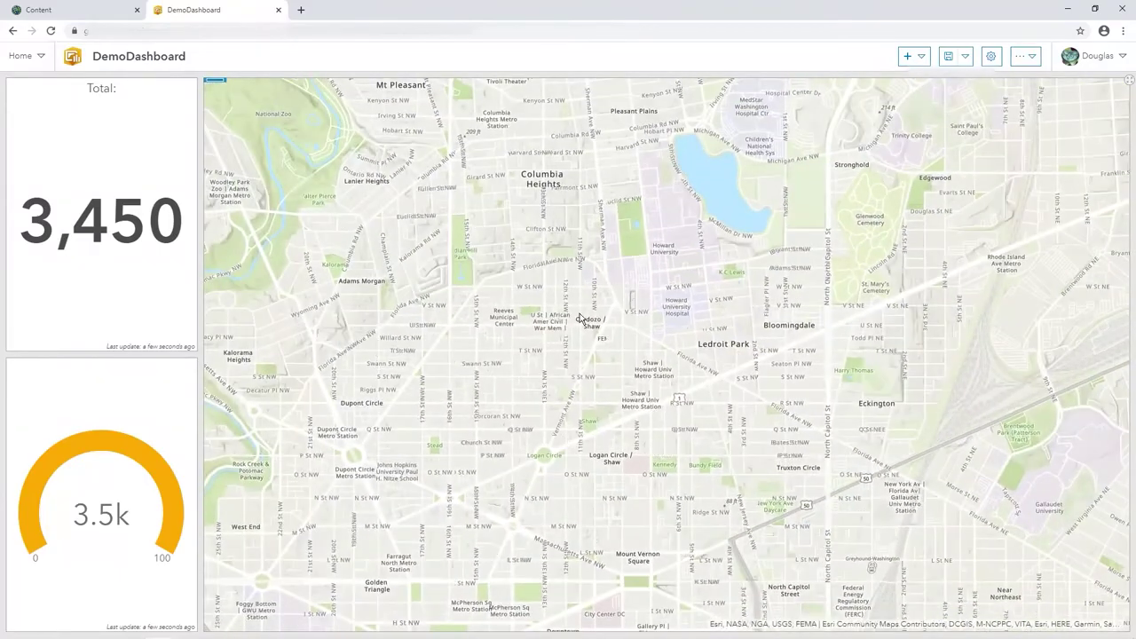
scroll(576, 320, down, 1)
scroll(550, 302, up, 3)
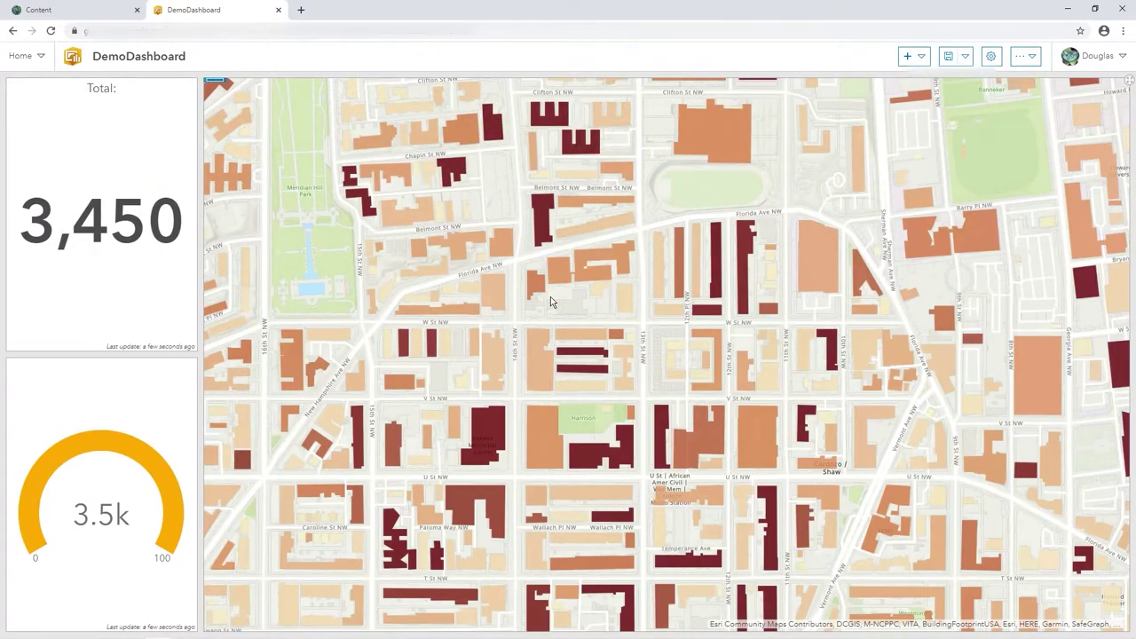
drag(550, 302, 628, 472)
drag(608, 89, 602, 355)
scroll(602, 355, up, 2)
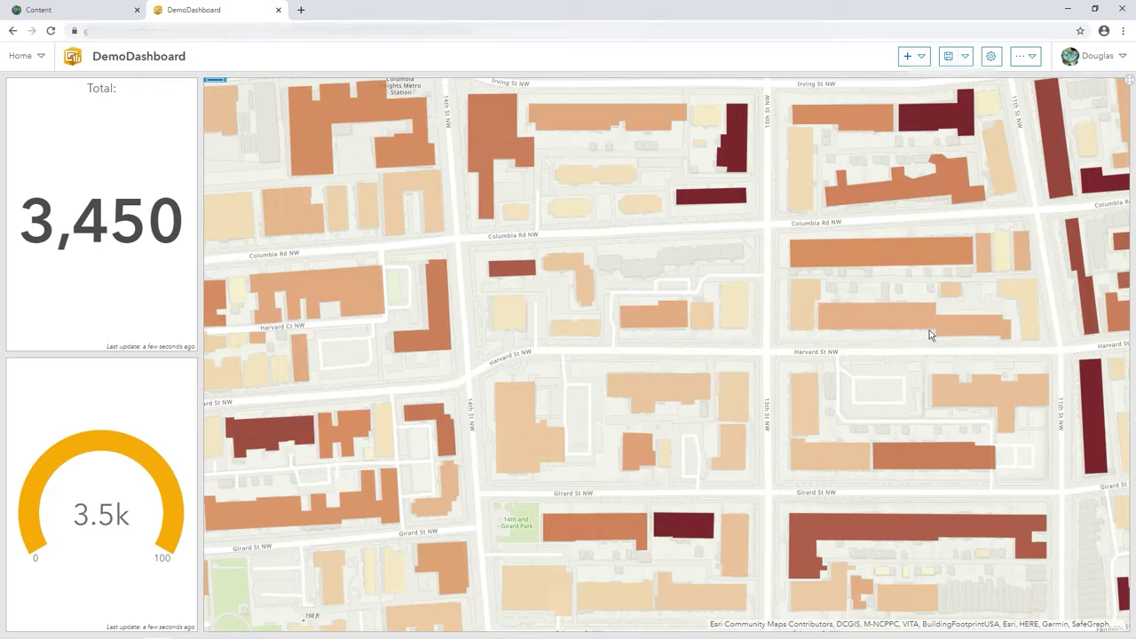
scroll(793, 441, down, 2)
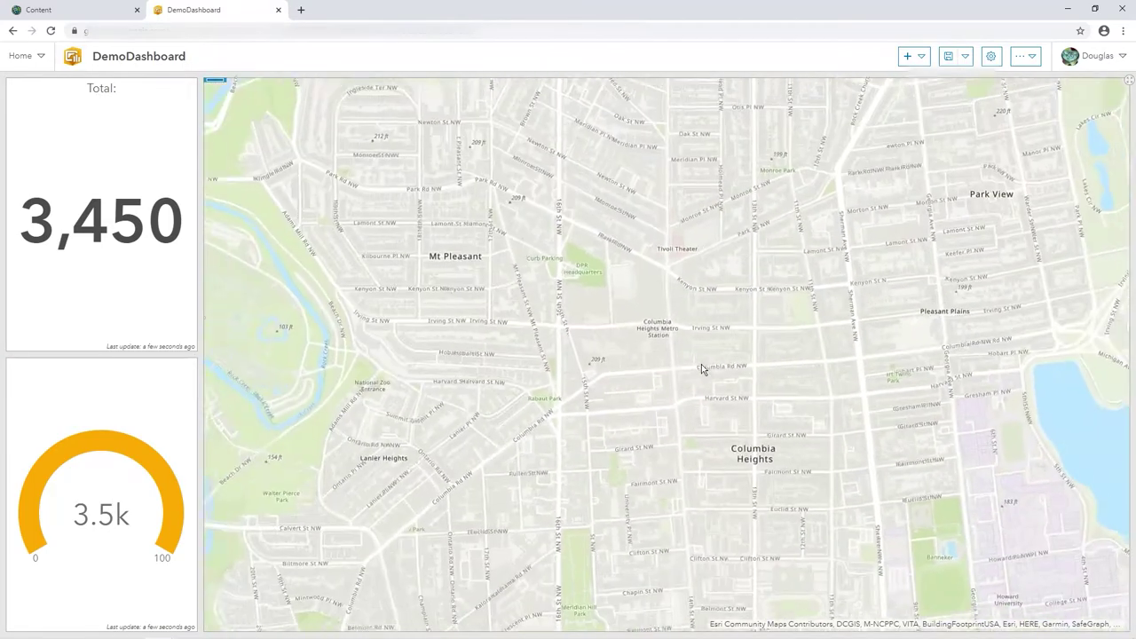
scroll(656, 405, up, 2)
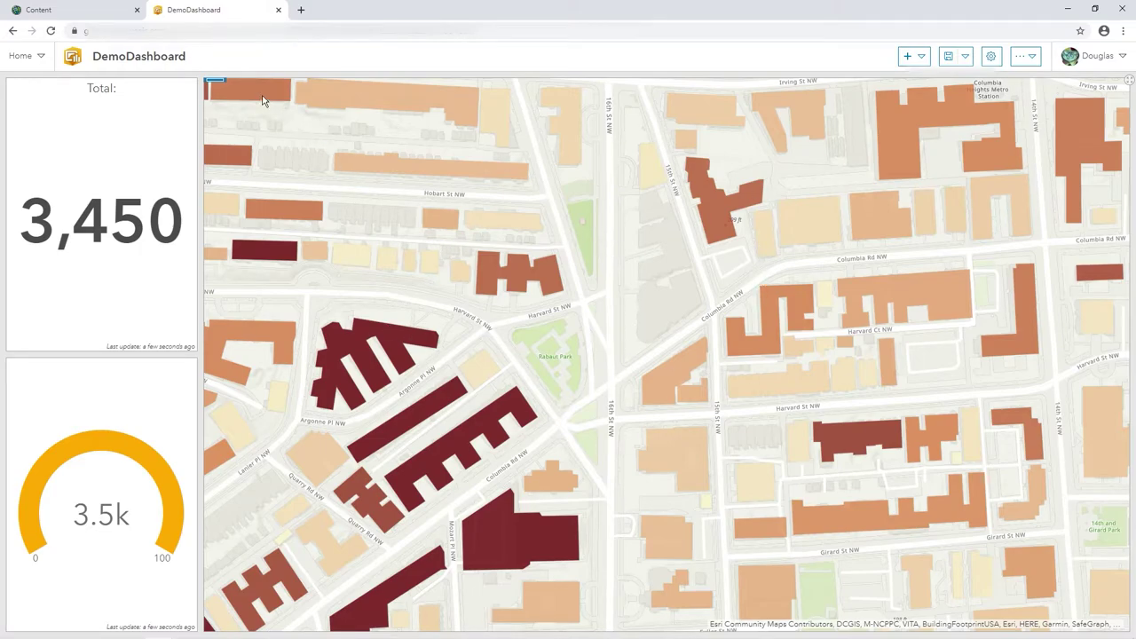
- In the map's Map Actions, add Indicator (1) and Gauge (1) as extent-filter targets
mouse_move(213, 82)
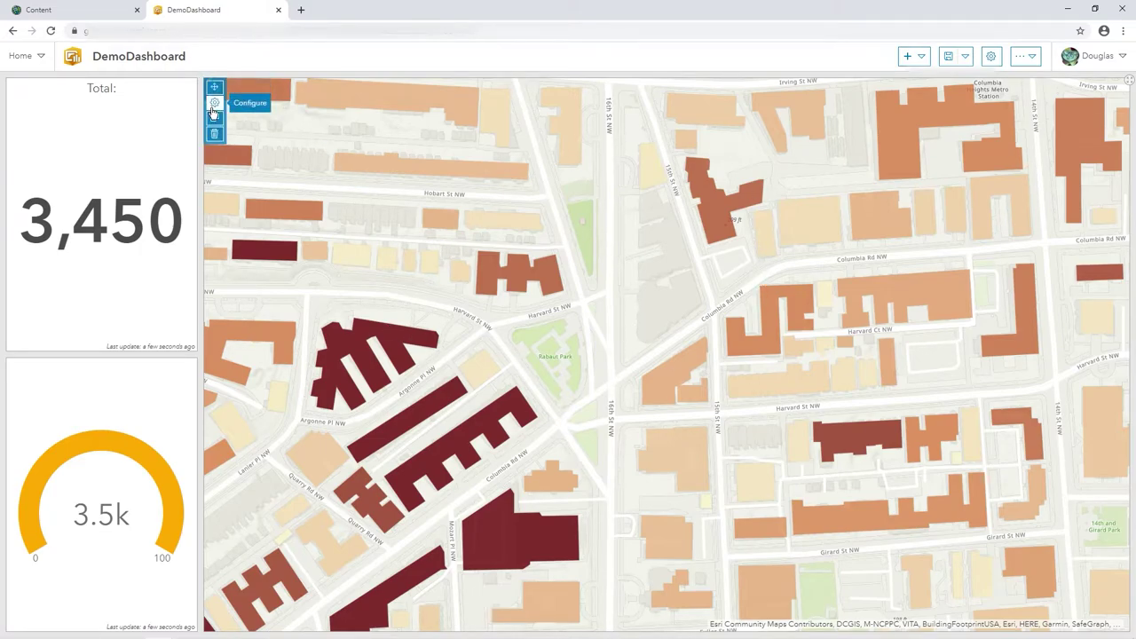
click(213, 105)
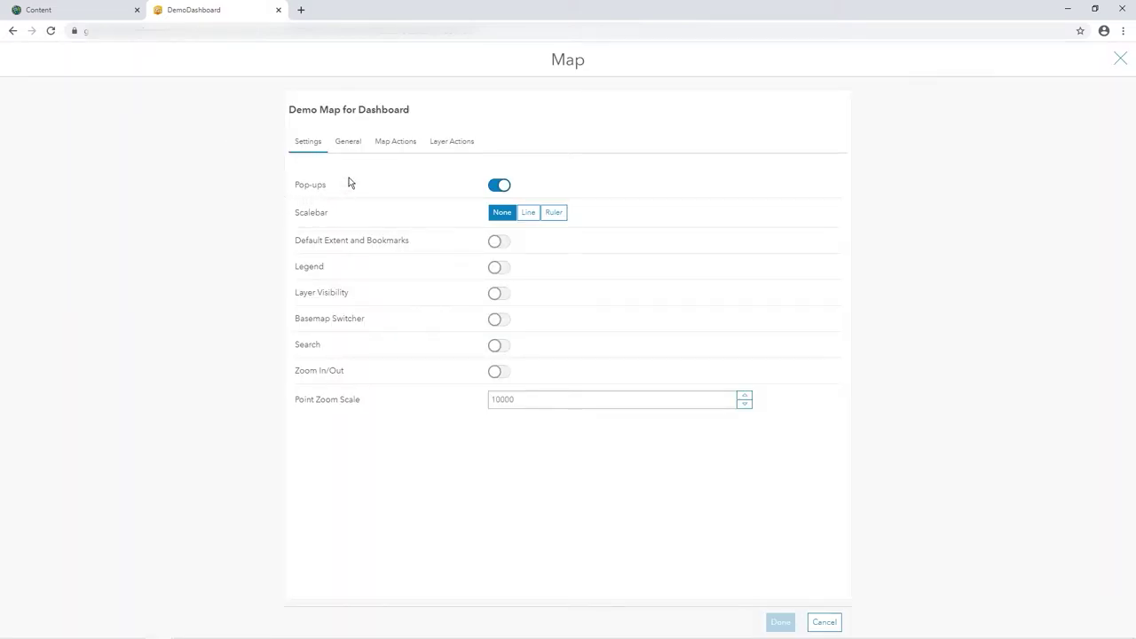
click(395, 146)
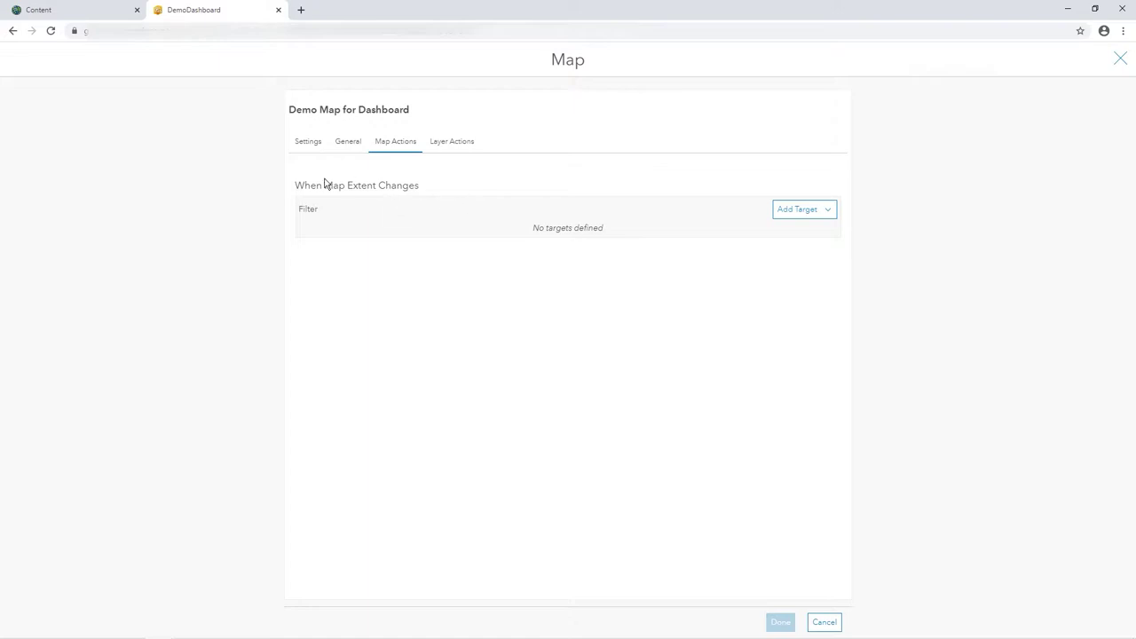
drag(300, 184, 420, 185)
click(805, 213)
click(759, 230)
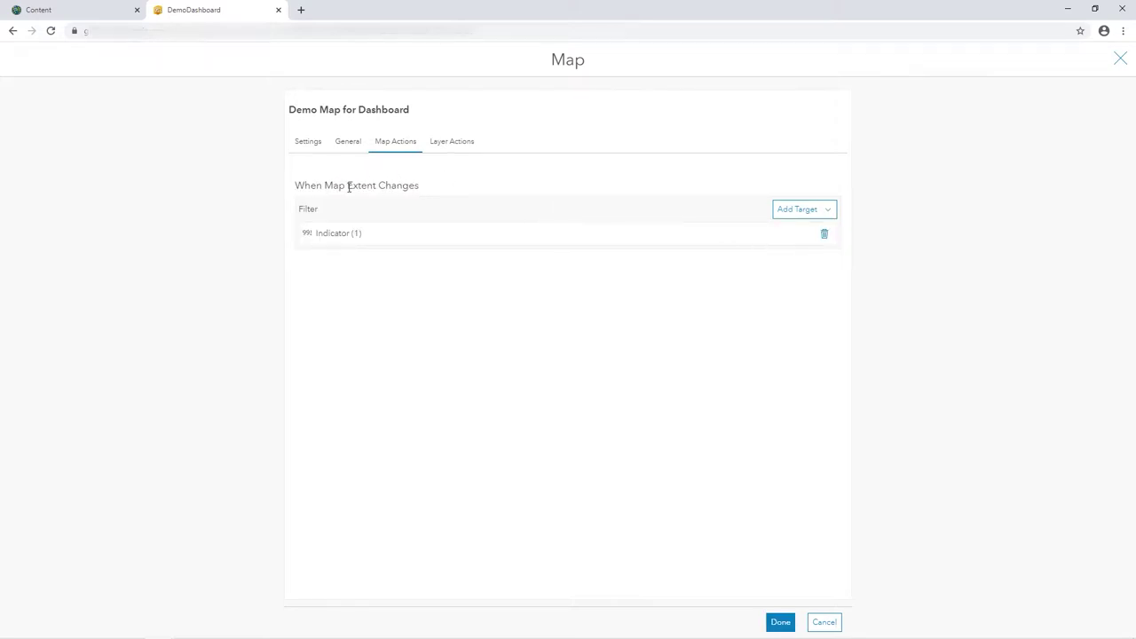
click(790, 215)
click(757, 230)
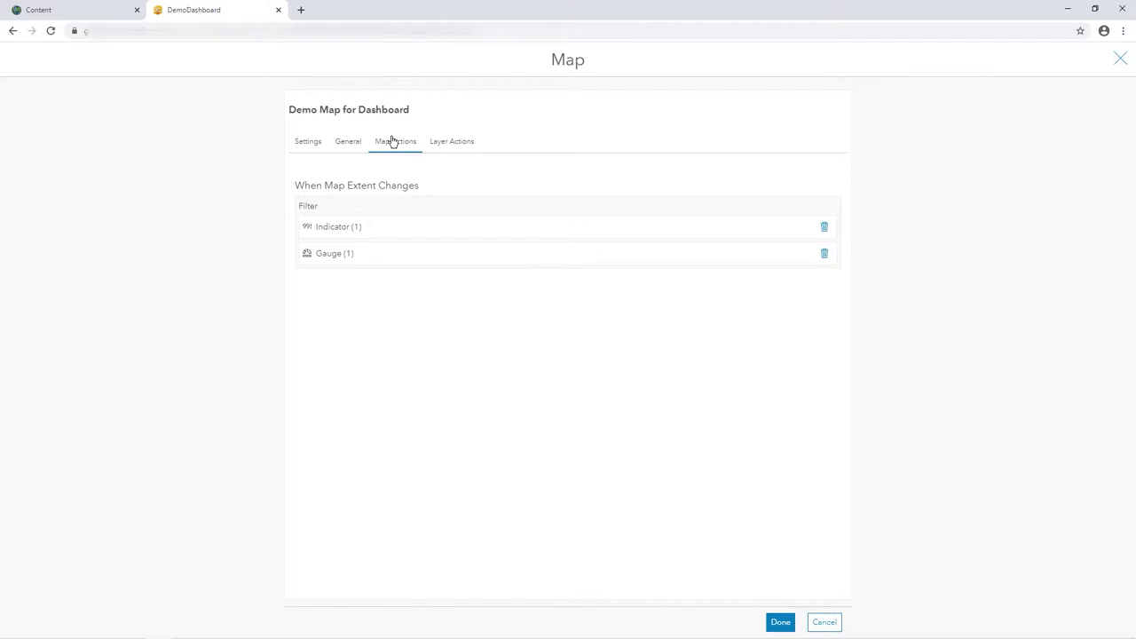
- Apply the map action settings and zoom the map out and in to test filtering
click(780, 622)
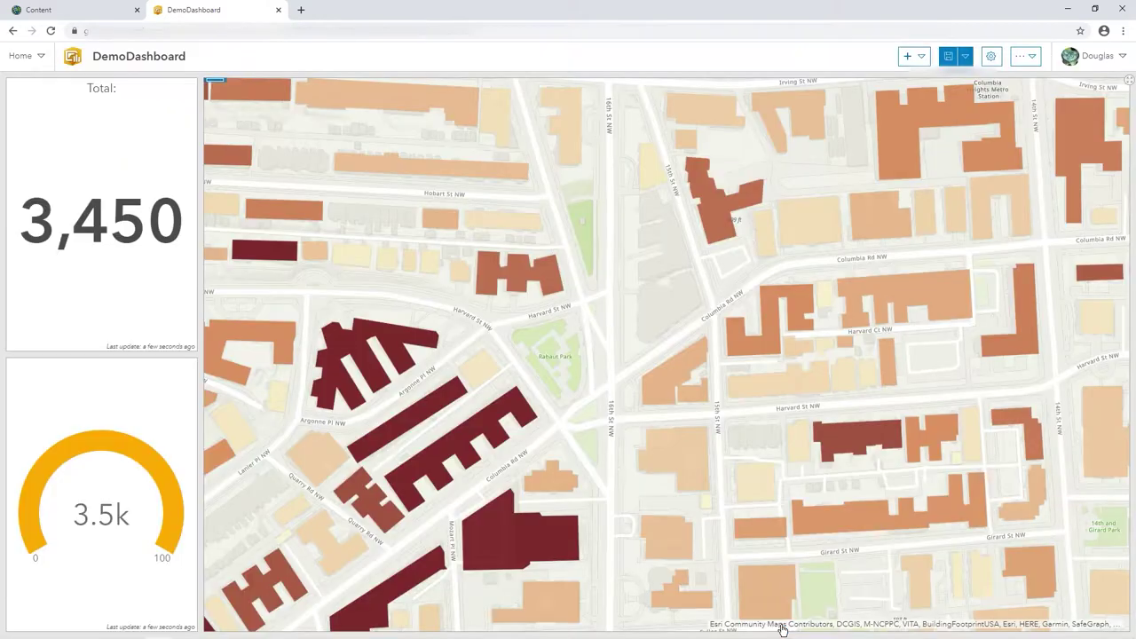
scroll(620, 326, down, 2)
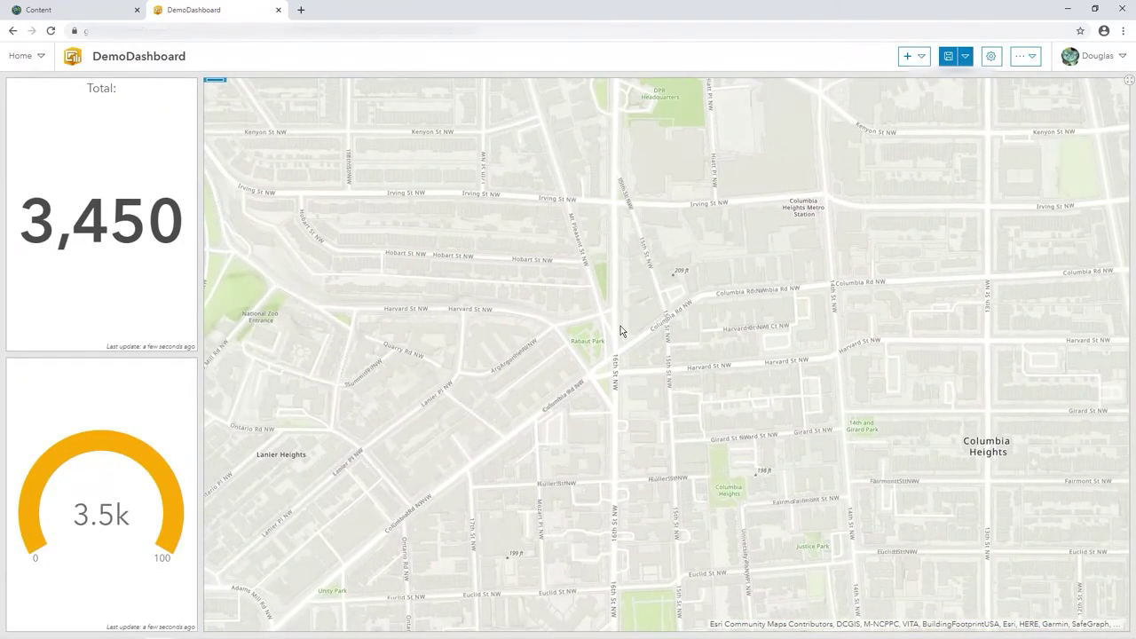
scroll(620, 326, down, 2)
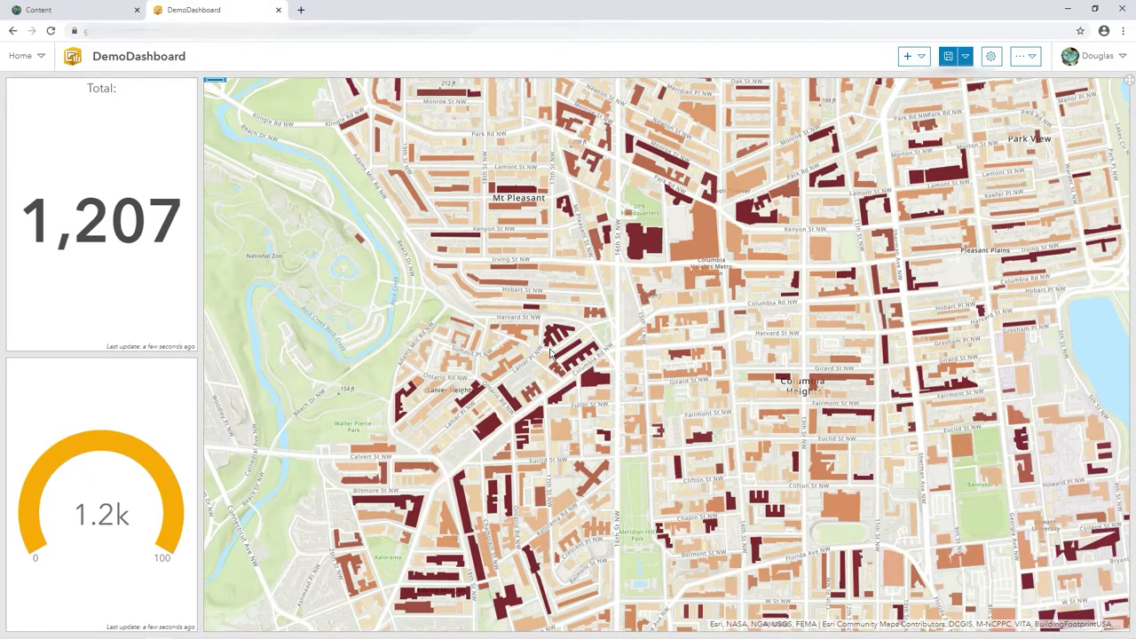
scroll(550, 352, up, 4)
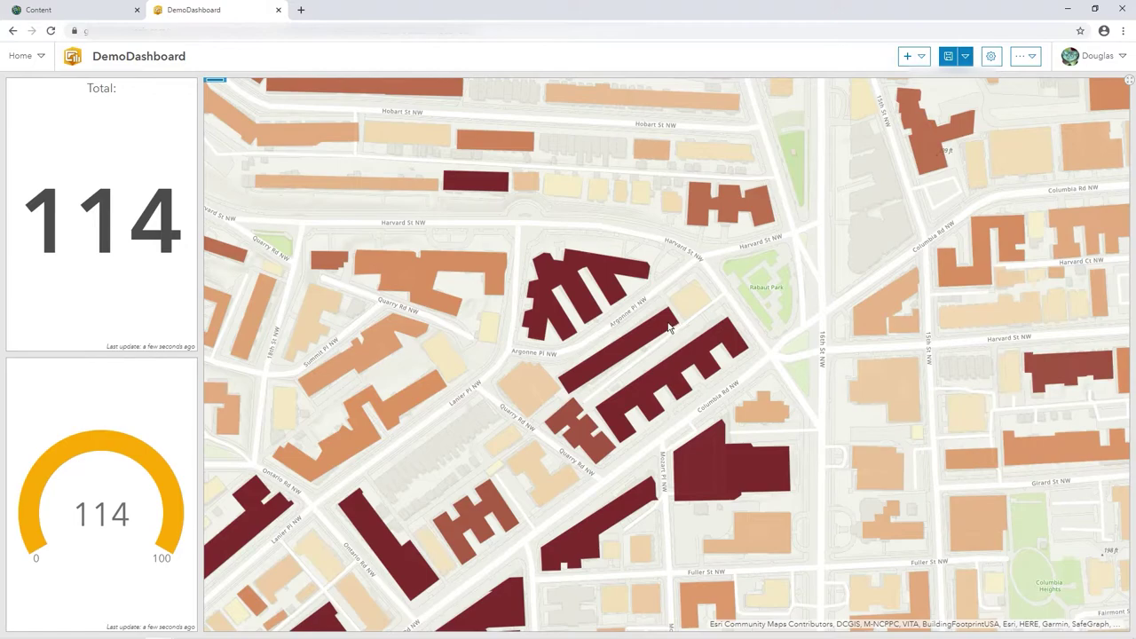
scroll(668, 322, up, 4)
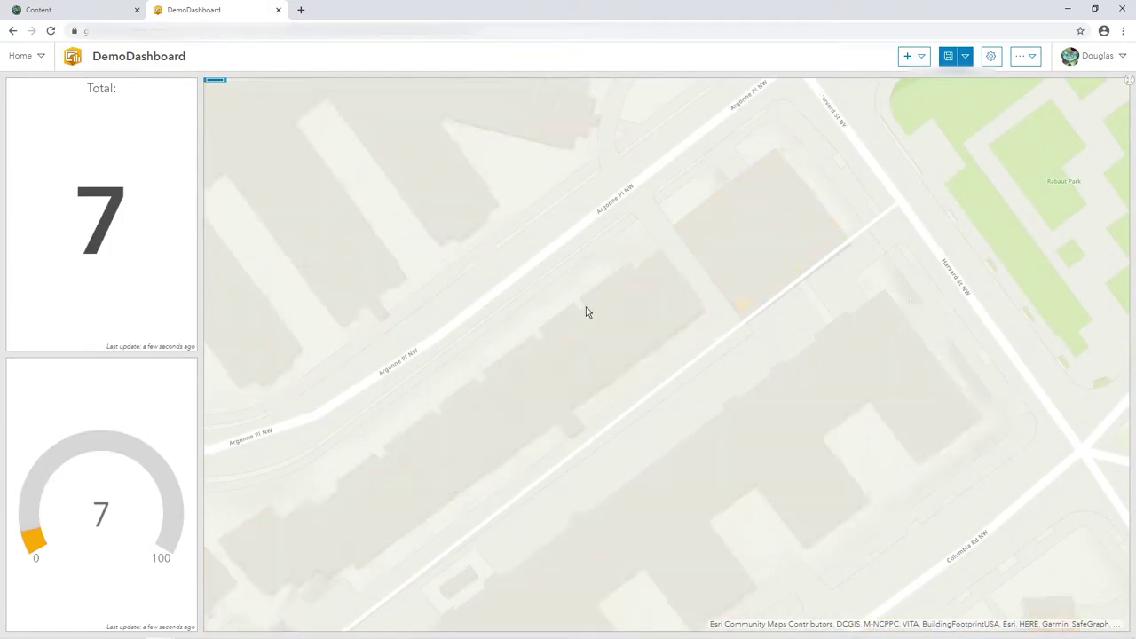
scroll(588, 306, down, 4)
scroll(591, 286, down, 2)
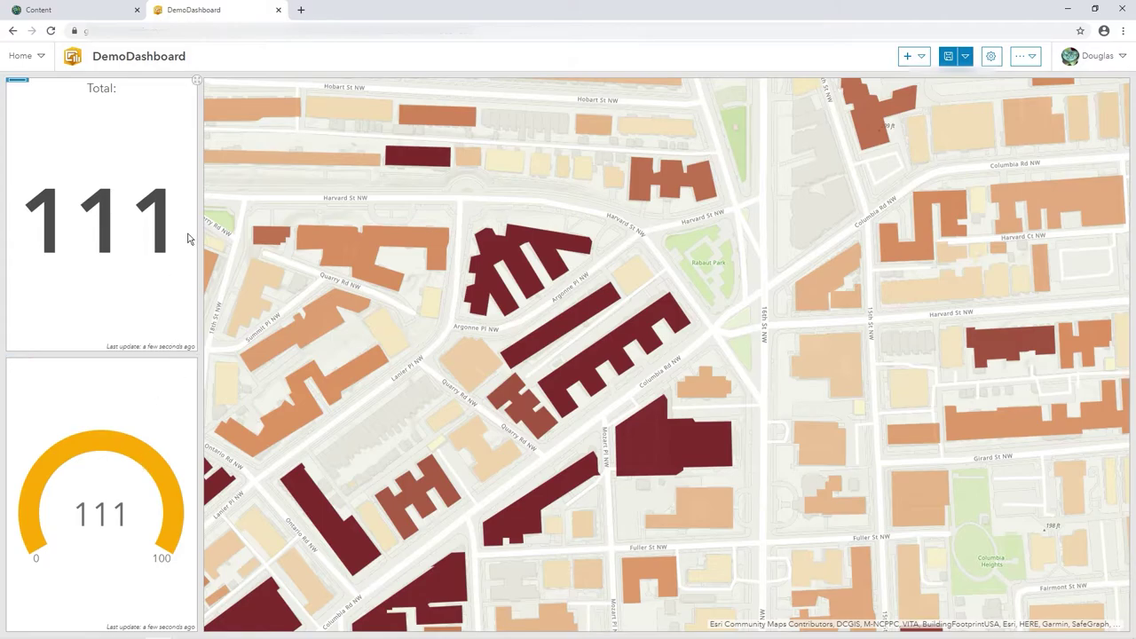
scroll(696, 370, down, 1)
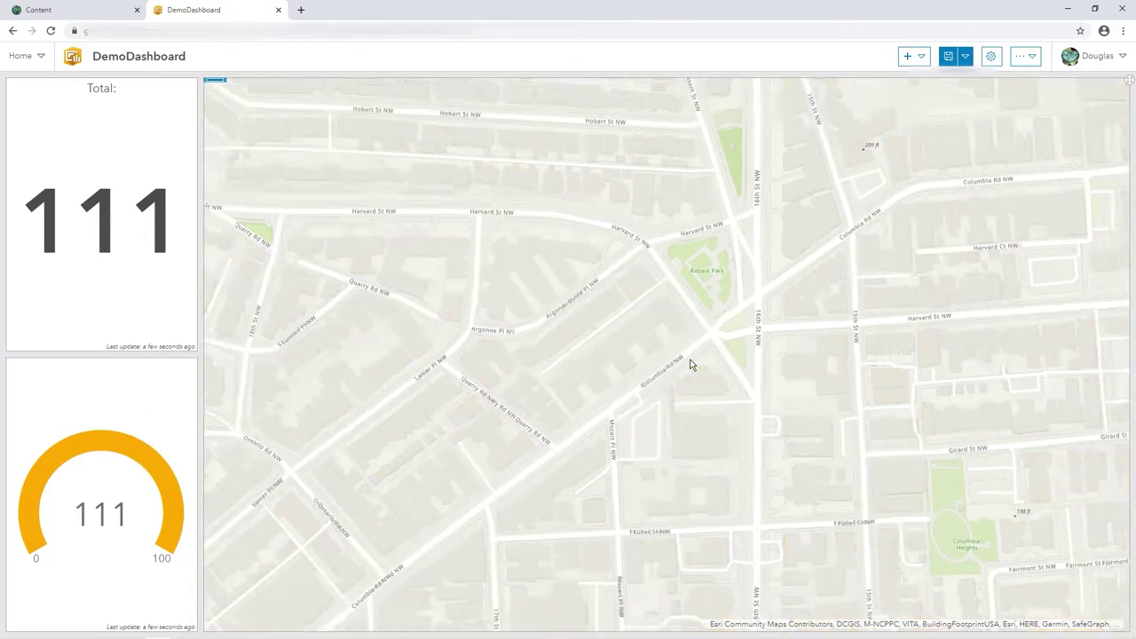
scroll(684, 373, down, 1)
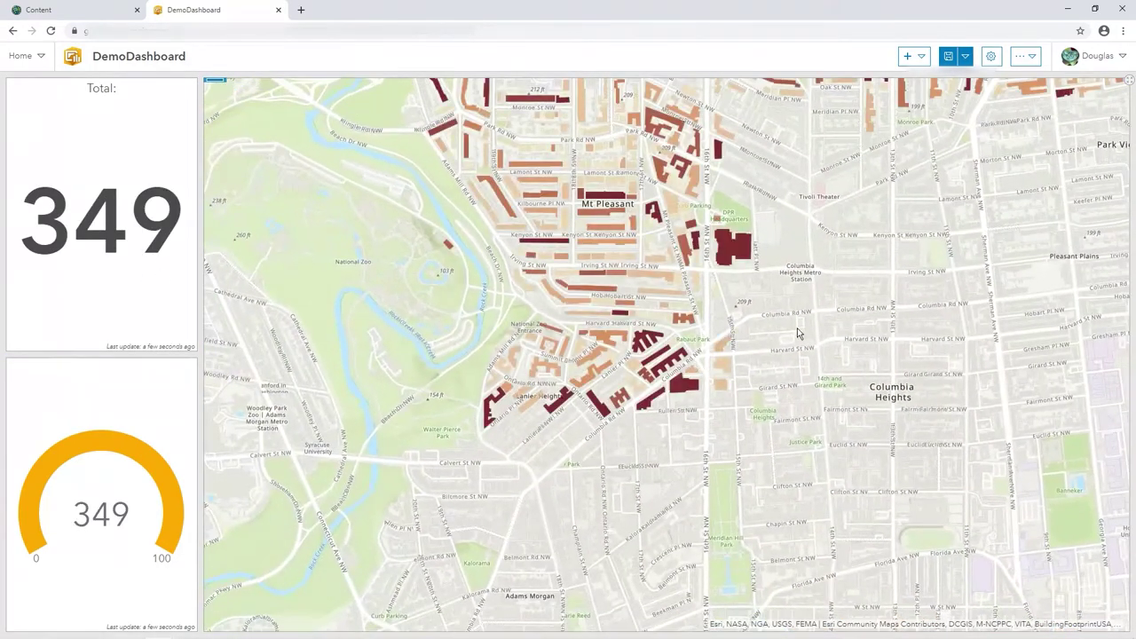
- Pan the map east to the Soldiers' Home area so the indicator and gauge read 36
drag(797, 333, 435, 348)
drag(600, 344, 524, 613)
drag(1110, 391, 827, 383)
scroll(827, 382, up, 2)
drag(671, 314, 767, 374)
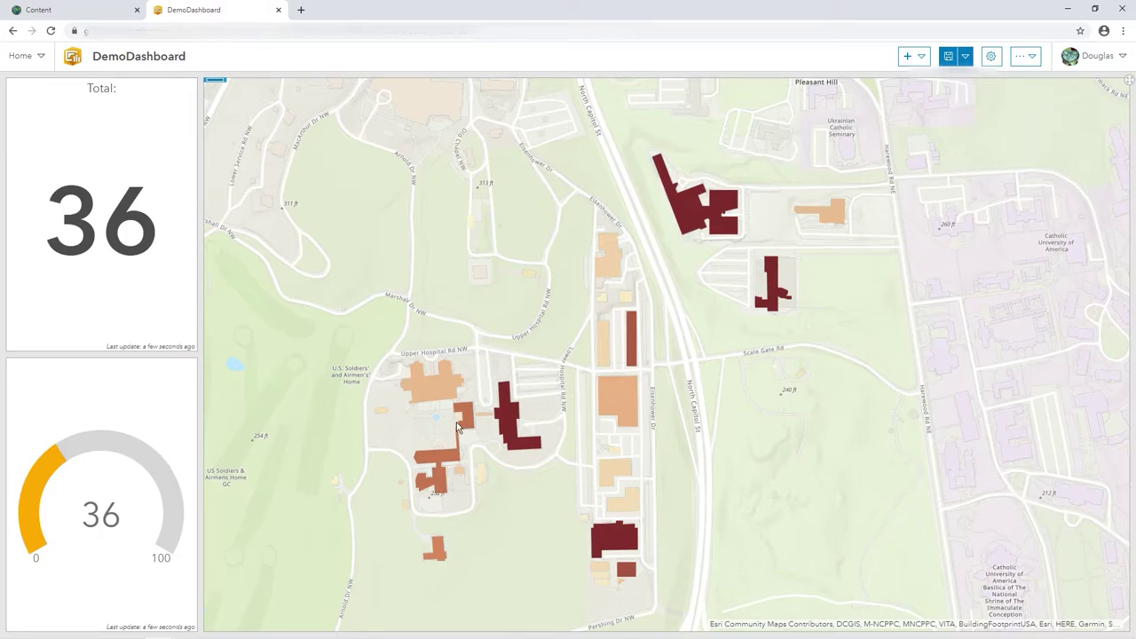
- Inspect pop-ups of four dark-red and orange buildings, then close the pop-up
click(684, 206)
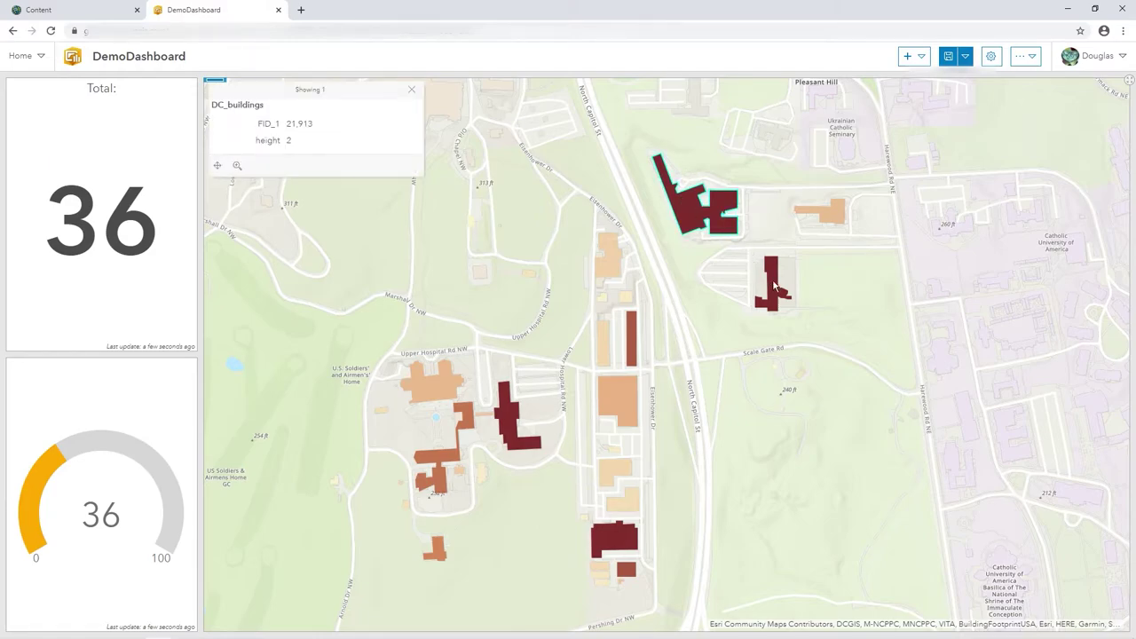
click(625, 399)
click(511, 442)
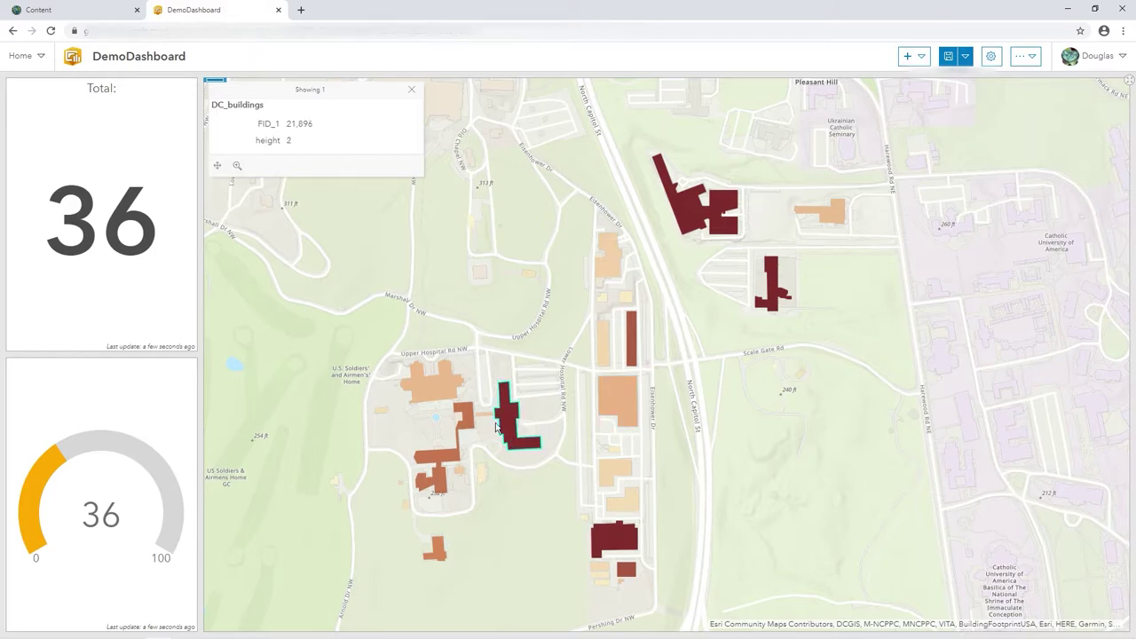
click(449, 396)
click(411, 91)
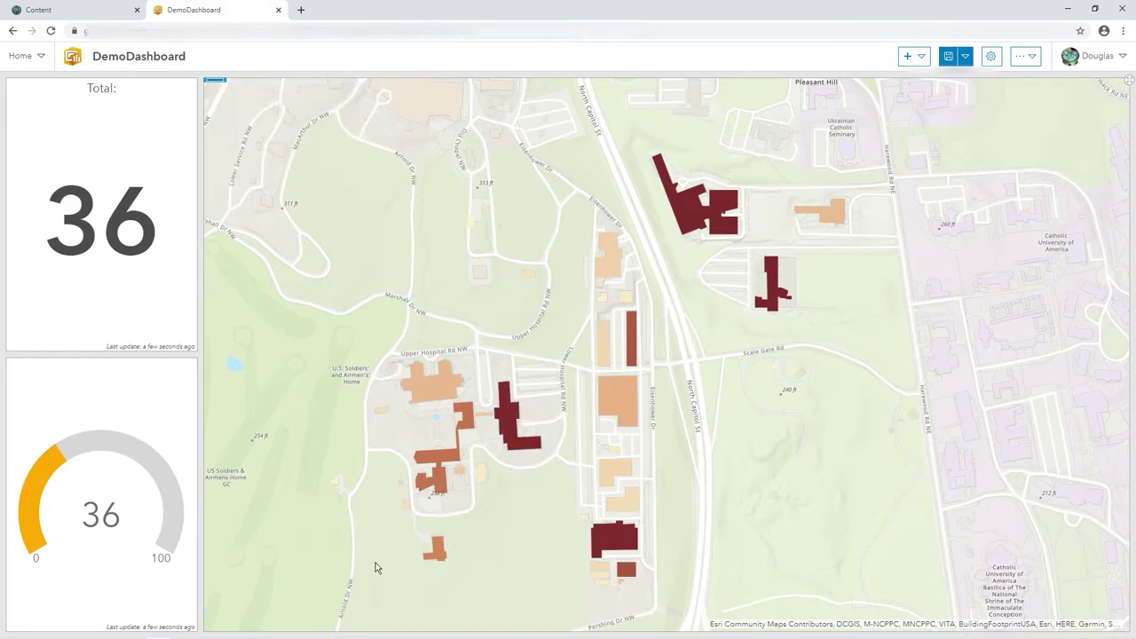
- Add a List element using DC_buildings and preview its attribute table
click(919, 59)
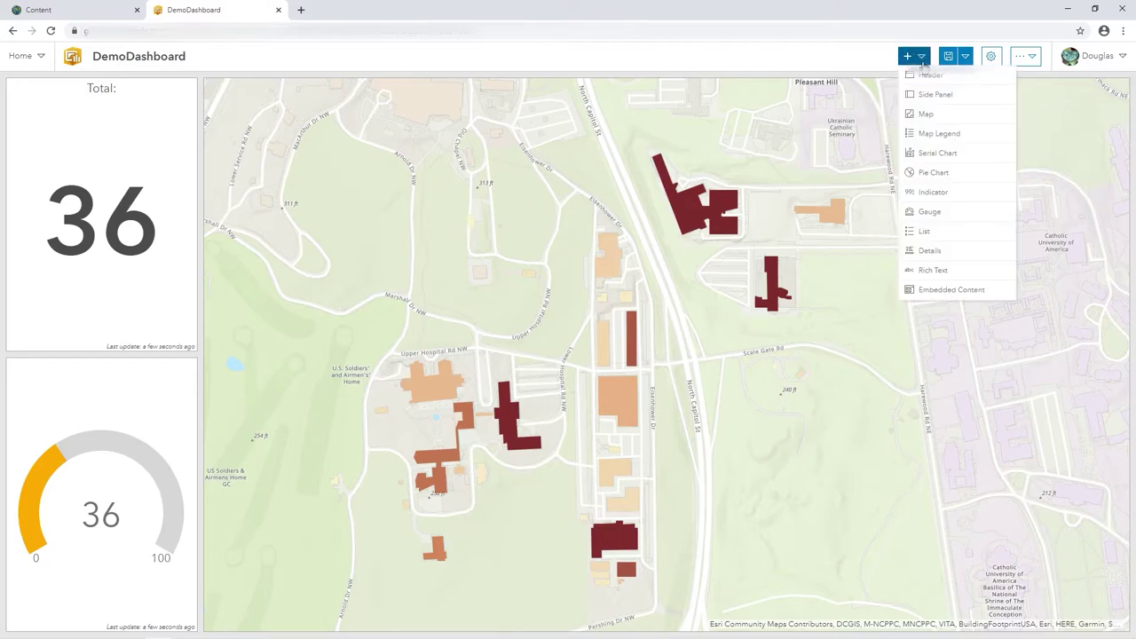
click(925, 234)
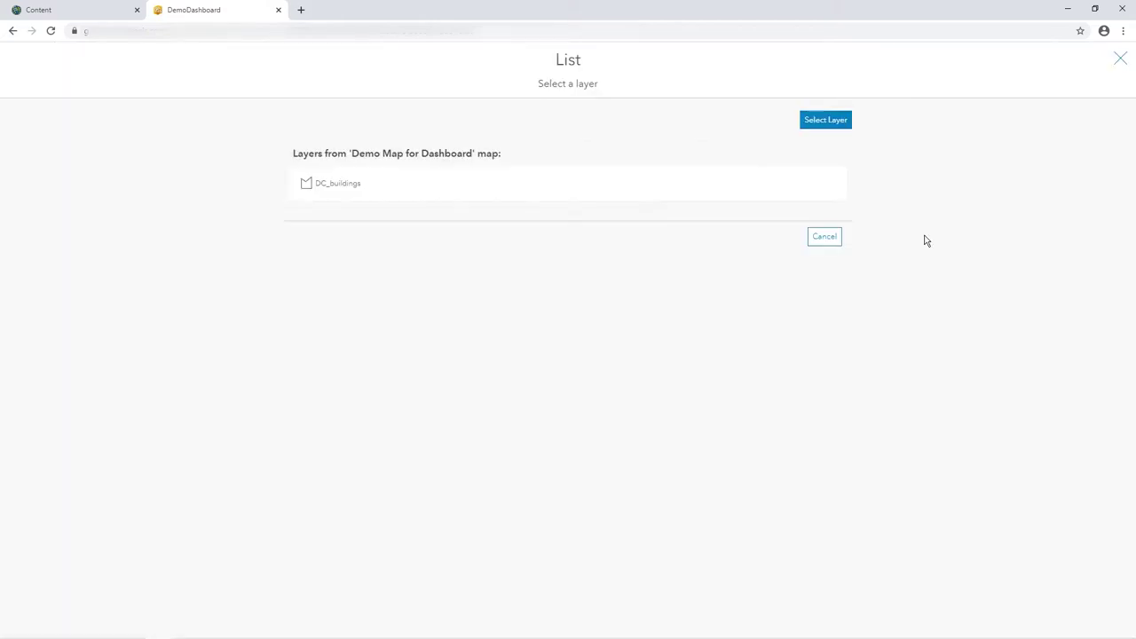
click(354, 188)
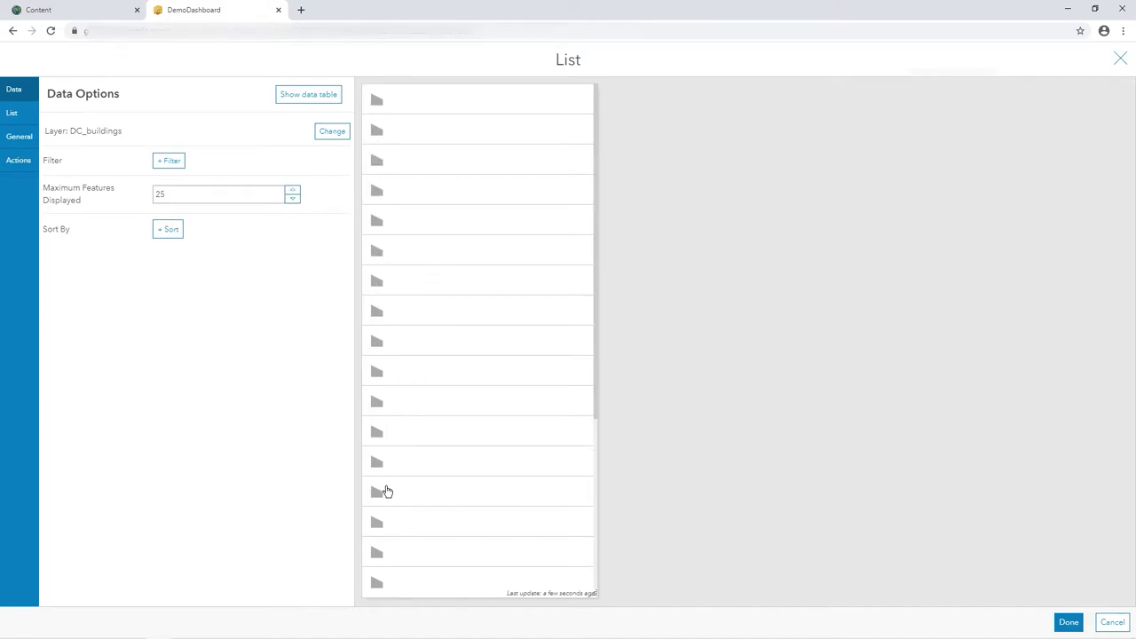
click(324, 103)
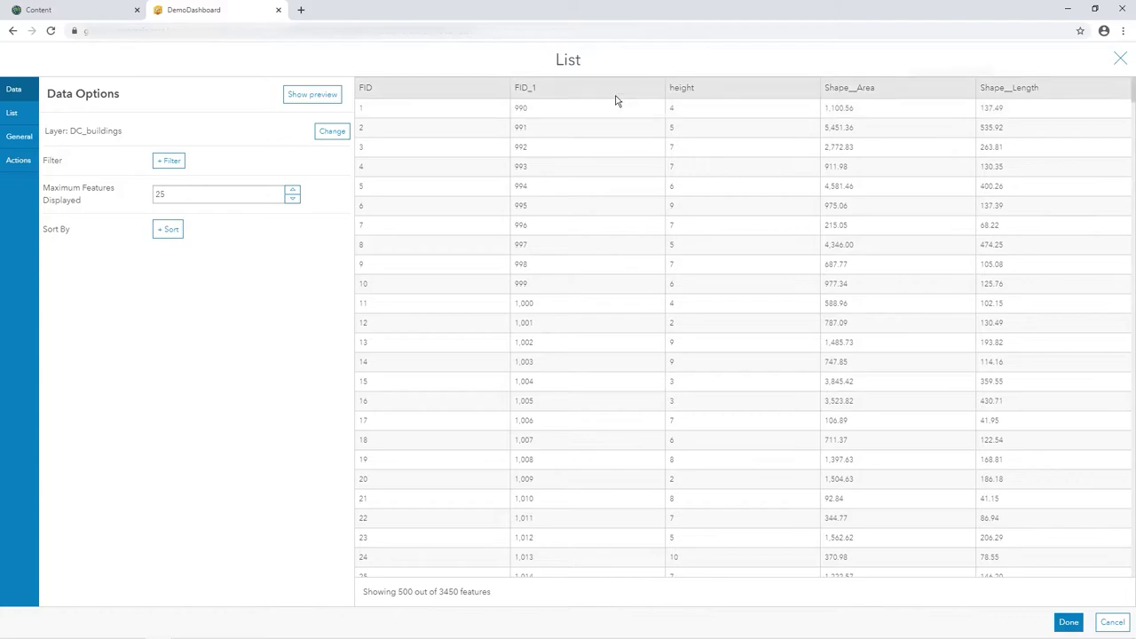
click(325, 95)
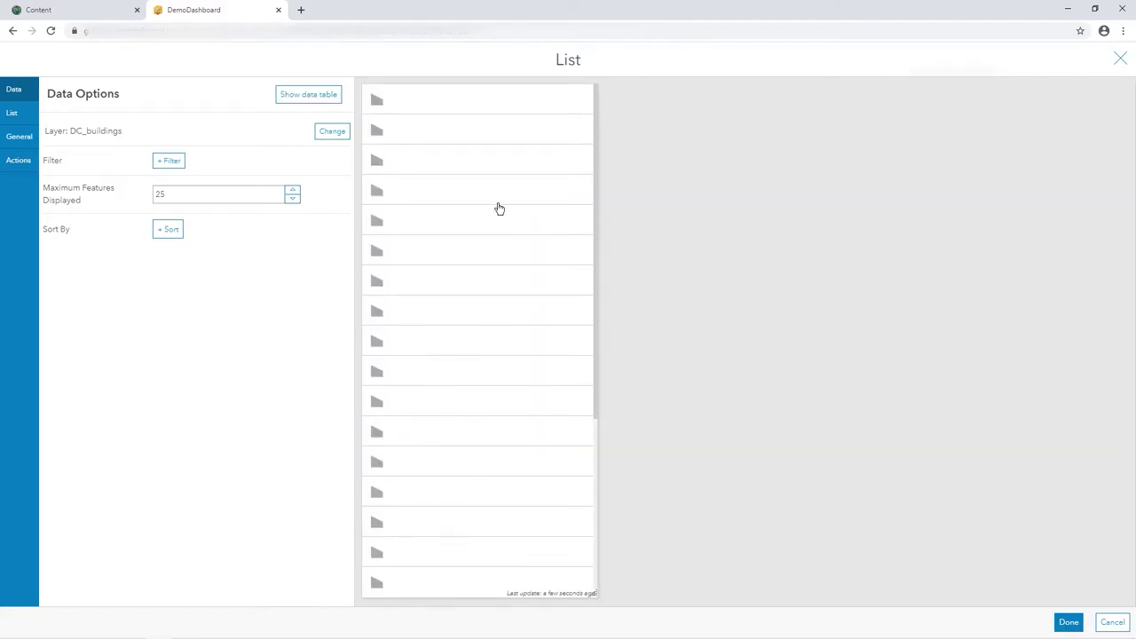
- Keep the list capped at 25 features and show its list display options
drag(596, 157, 269, 189)
drag(172, 196, 148, 203)
click(171, 199)
click(170, 164)
click(21, 119)
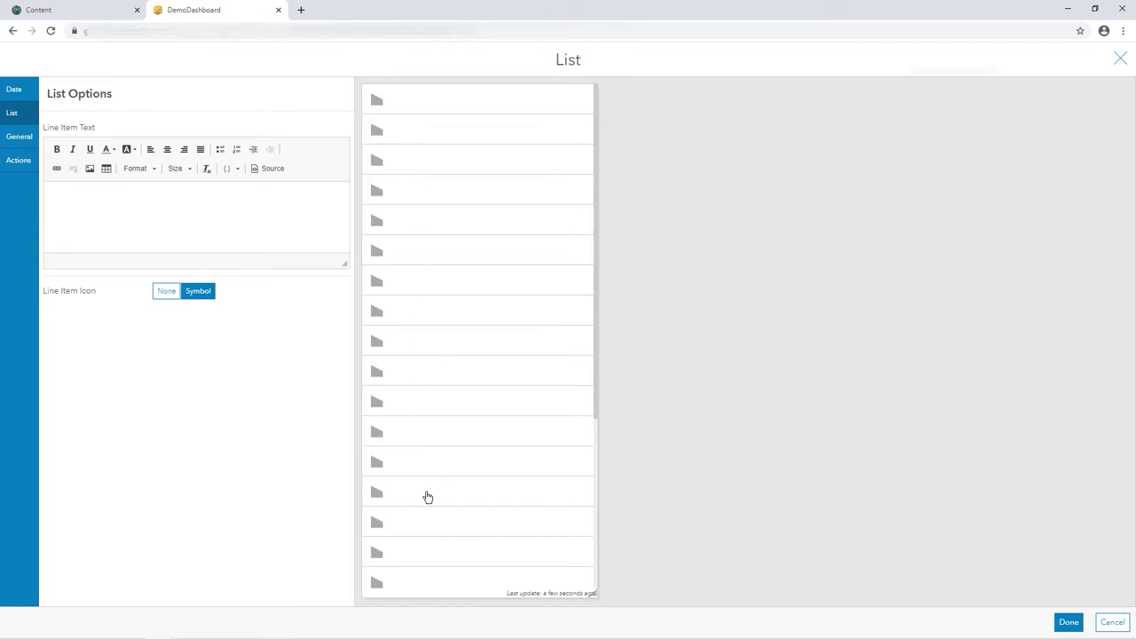
- Set the line item text to 'ID: {FID} - Height: {height}m Area: {Shape__Area}'
click(79, 200)
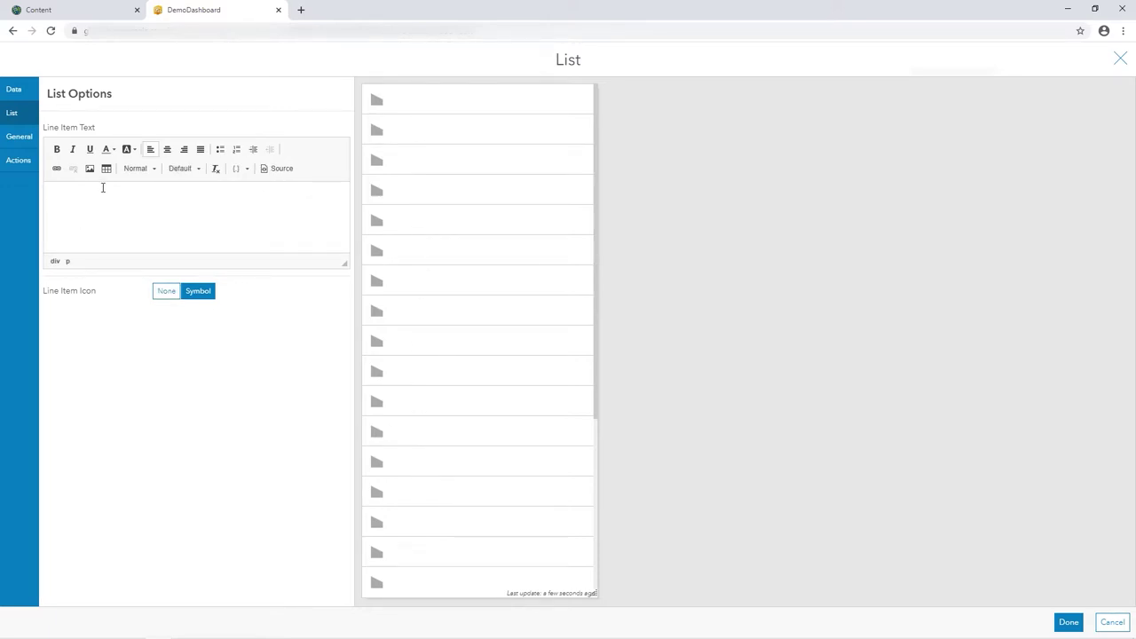
text(ID:)
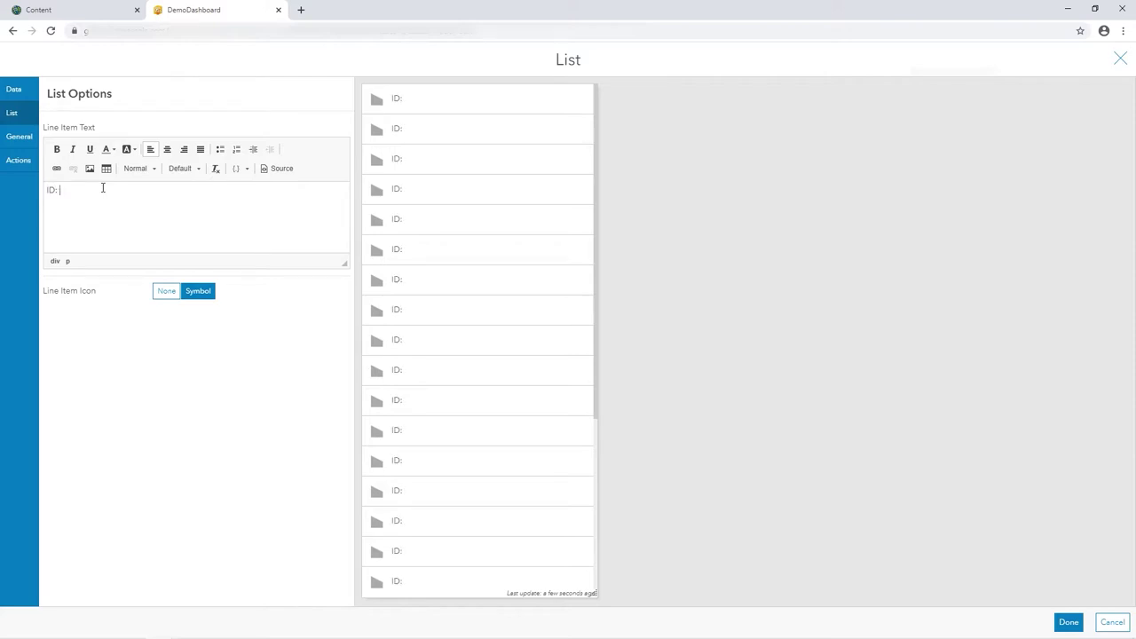
click(249, 169)
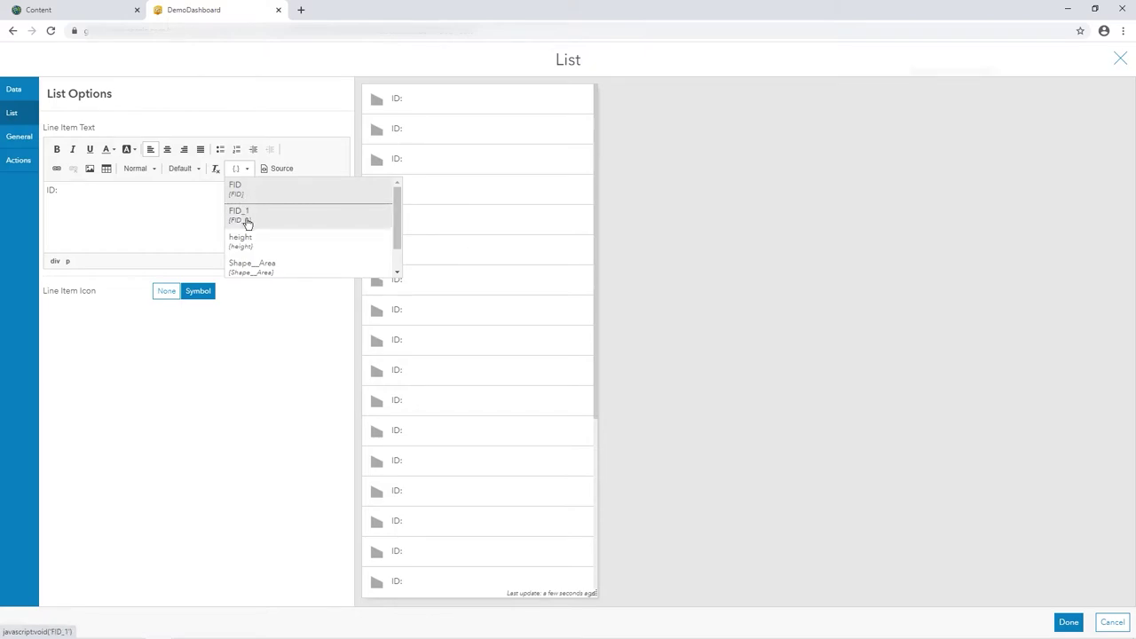
click(252, 197)
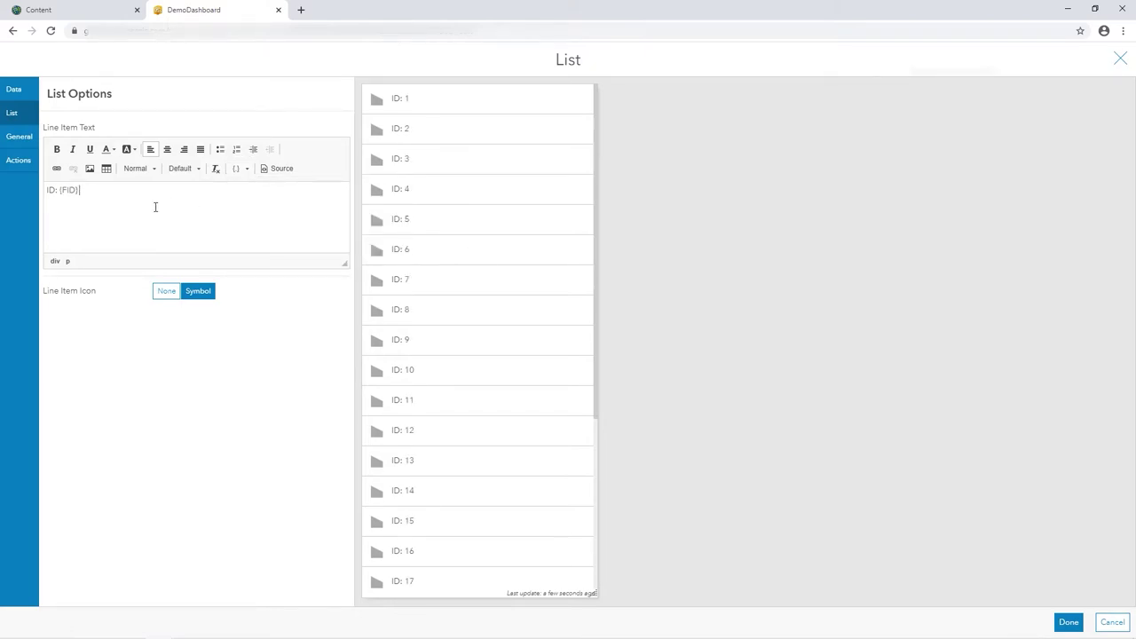
text(- Height:)
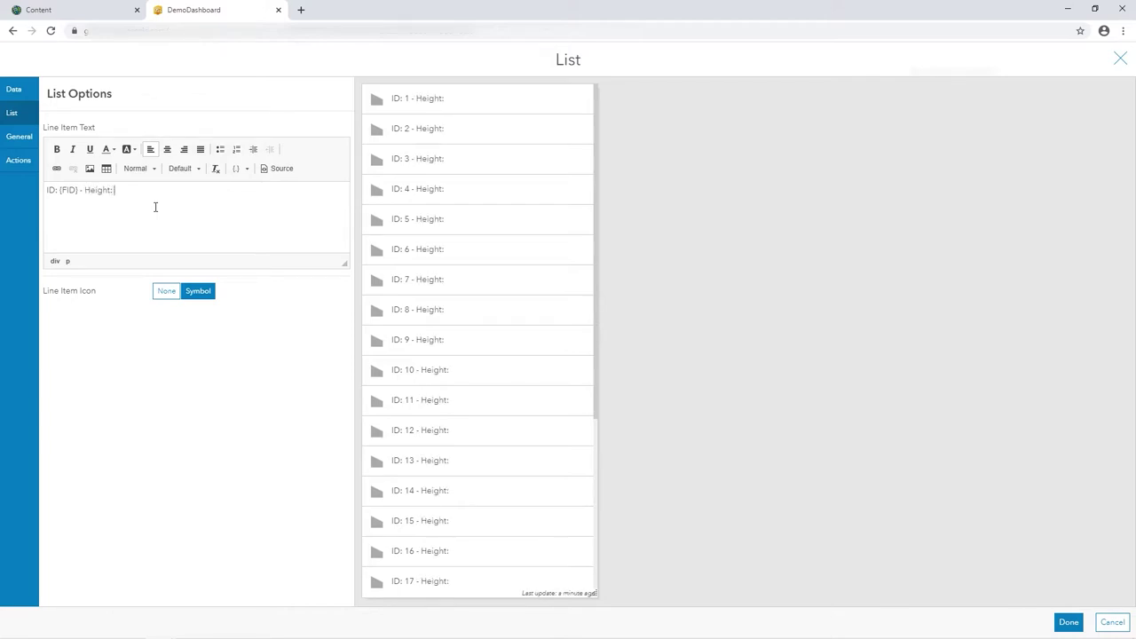
click(248, 169)
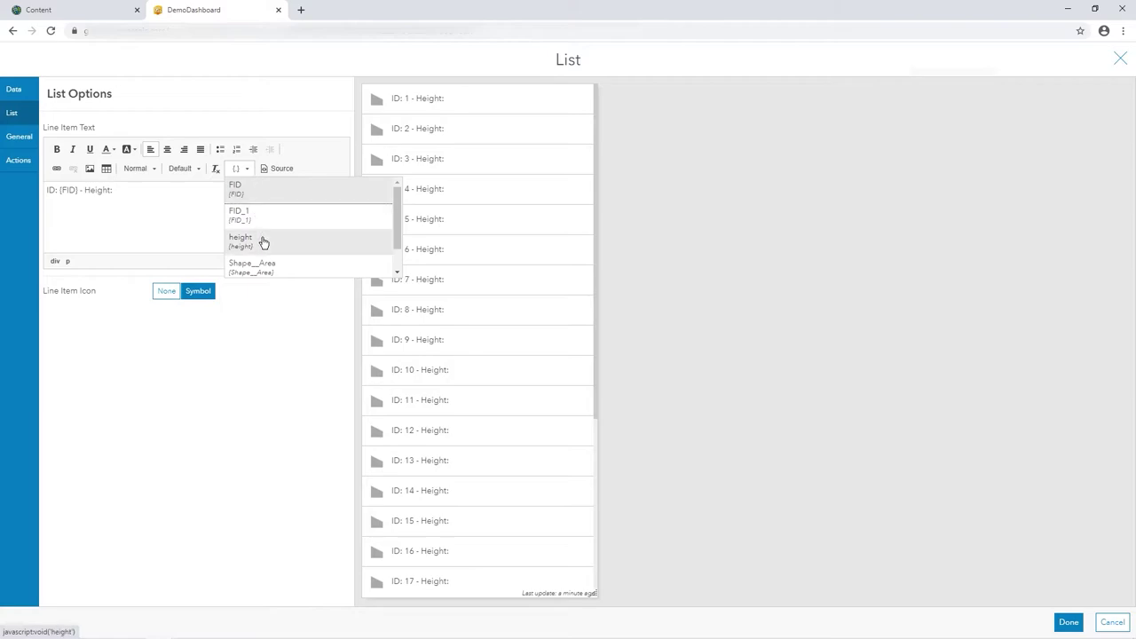
click(261, 237)
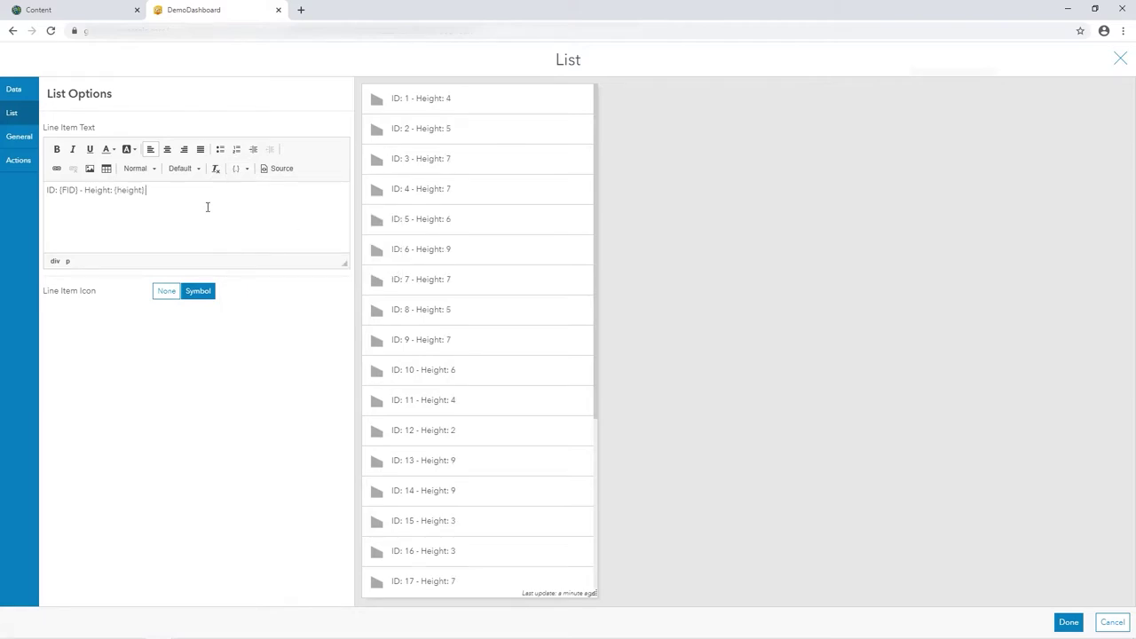
text(Area:)
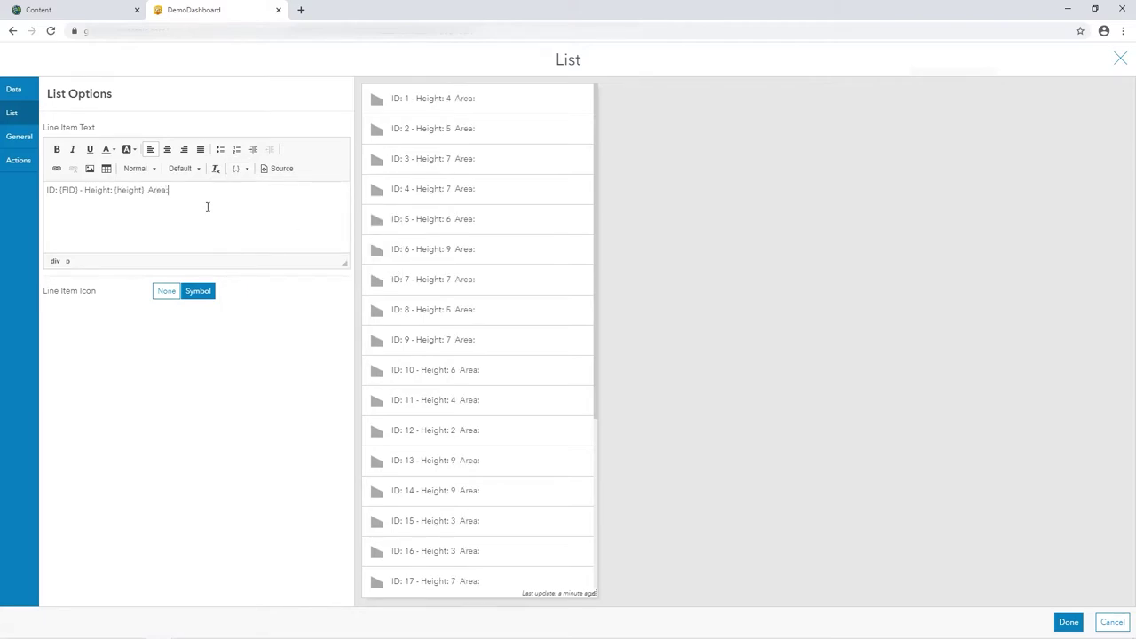
click(237, 169)
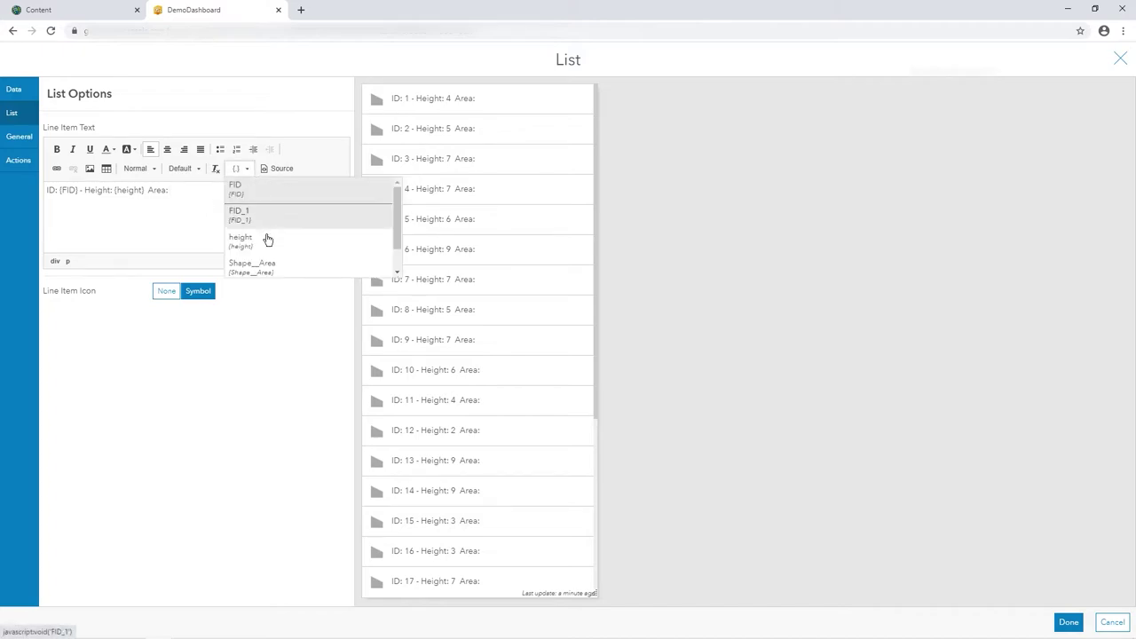
click(268, 274)
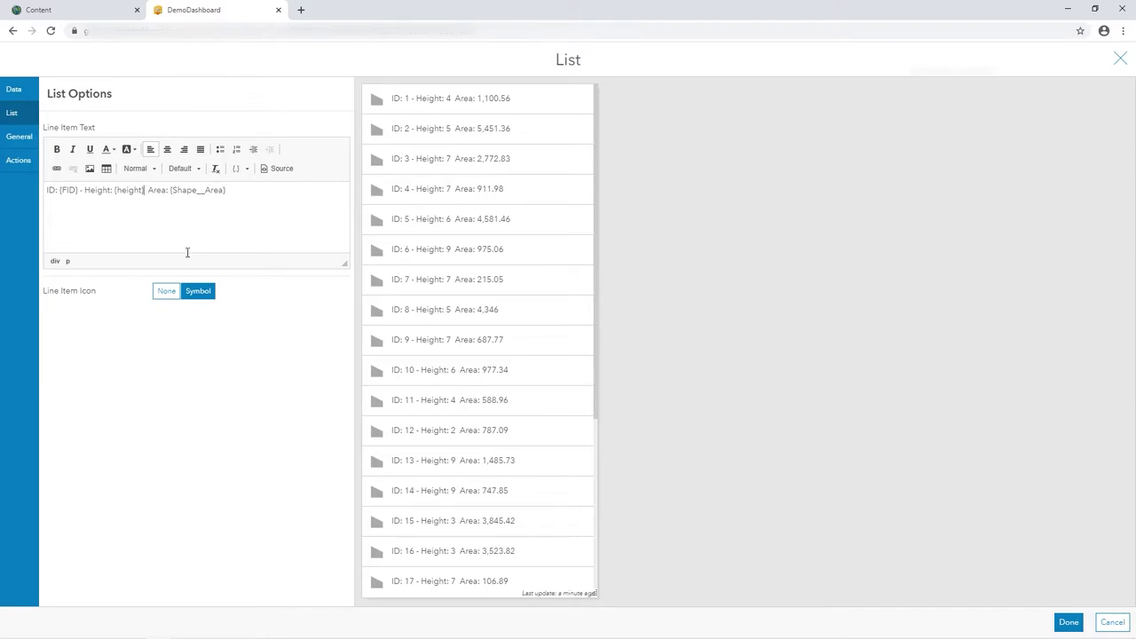
text(m)
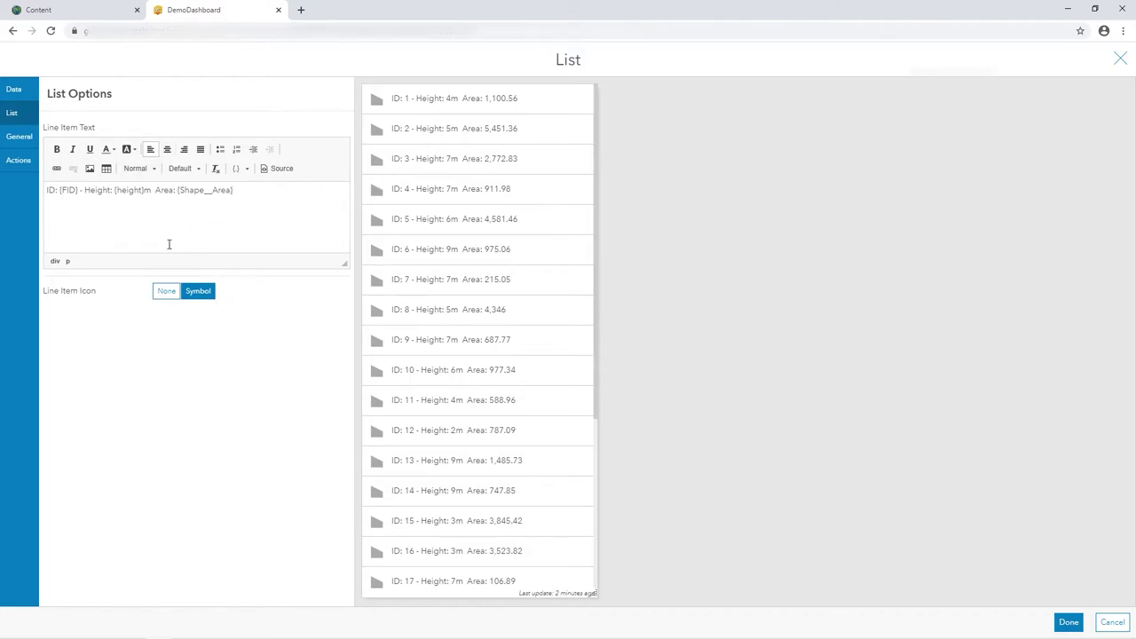
- Set the Line Item Icon to None
drag(70, 290, 114, 322)
click(134, 316)
click(163, 294)
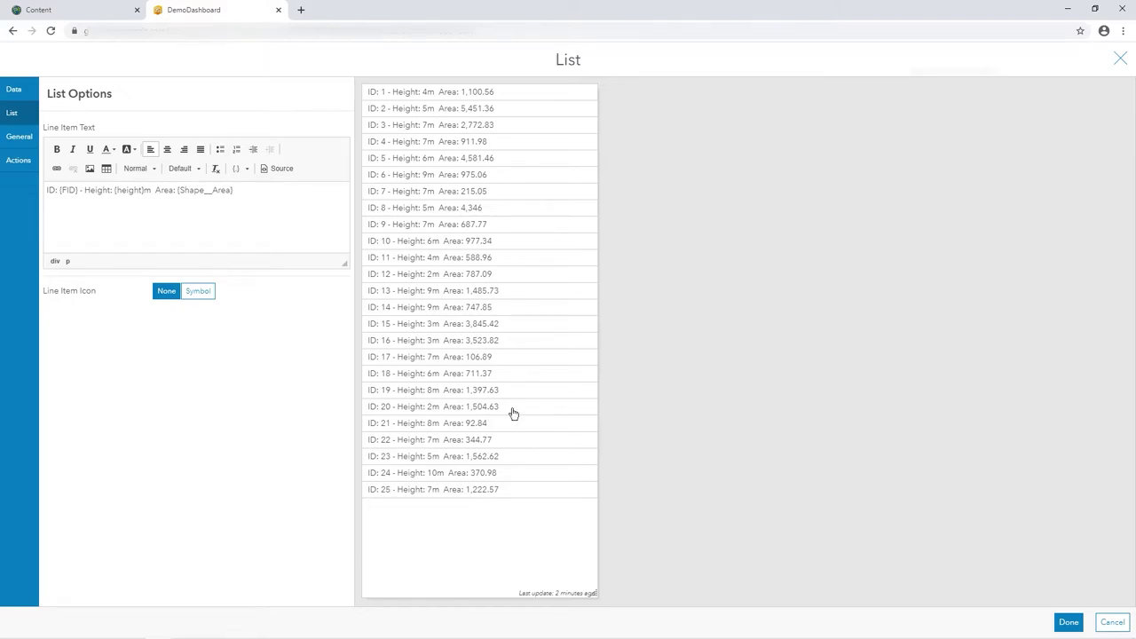
- Check the list's General and Actions options, then place the 25-row list on DemoDashboard
click(19, 138)
click(19, 165)
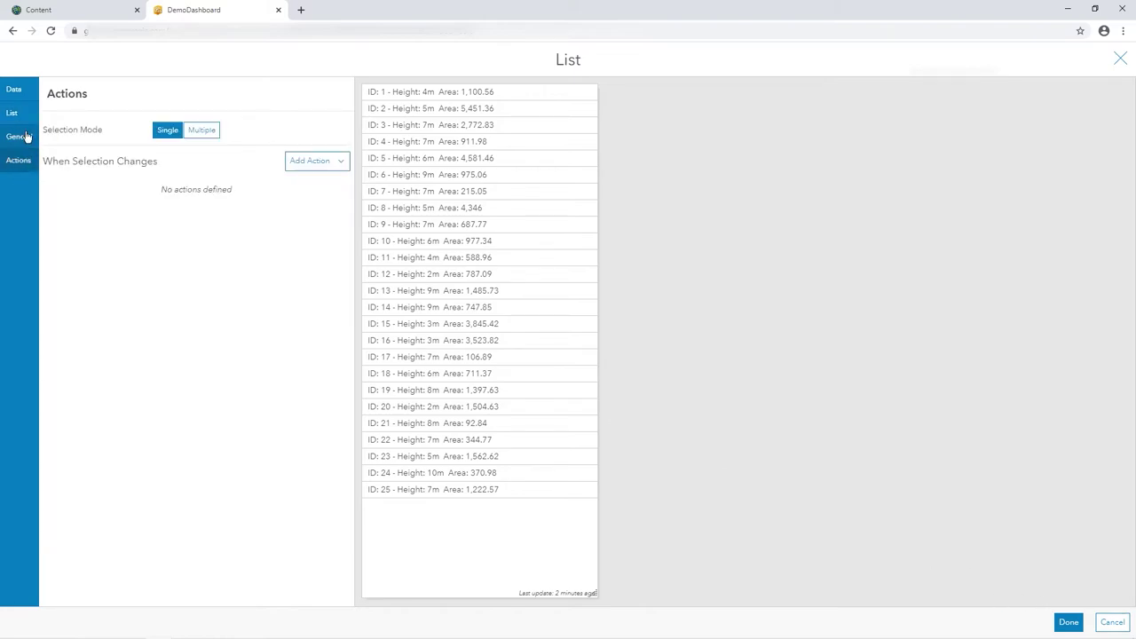
click(18, 135)
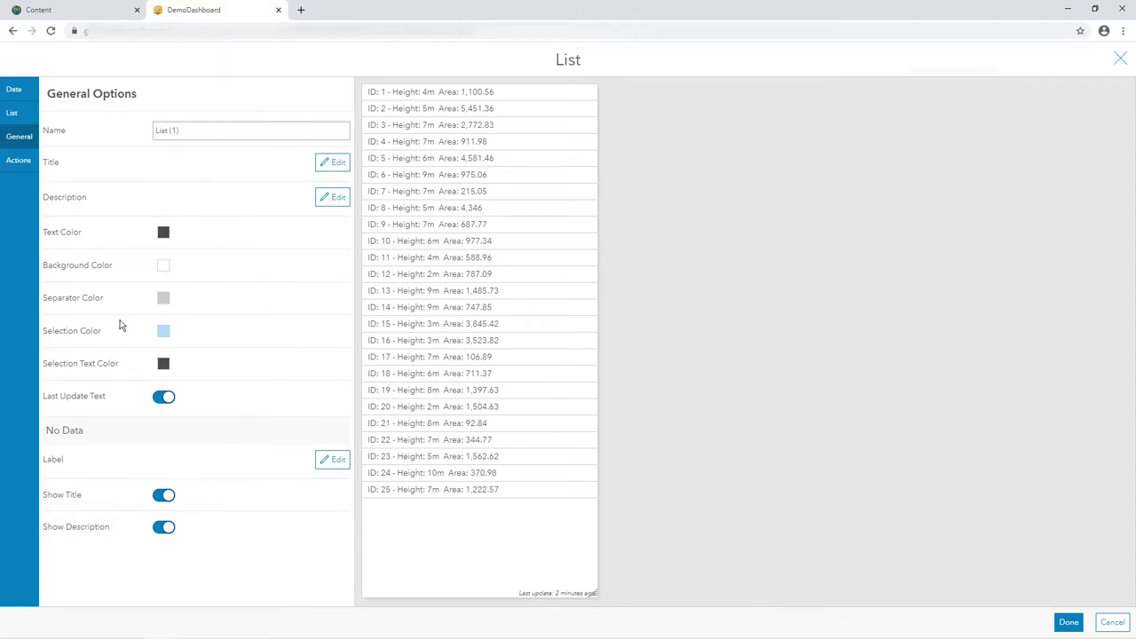
click(1069, 622)
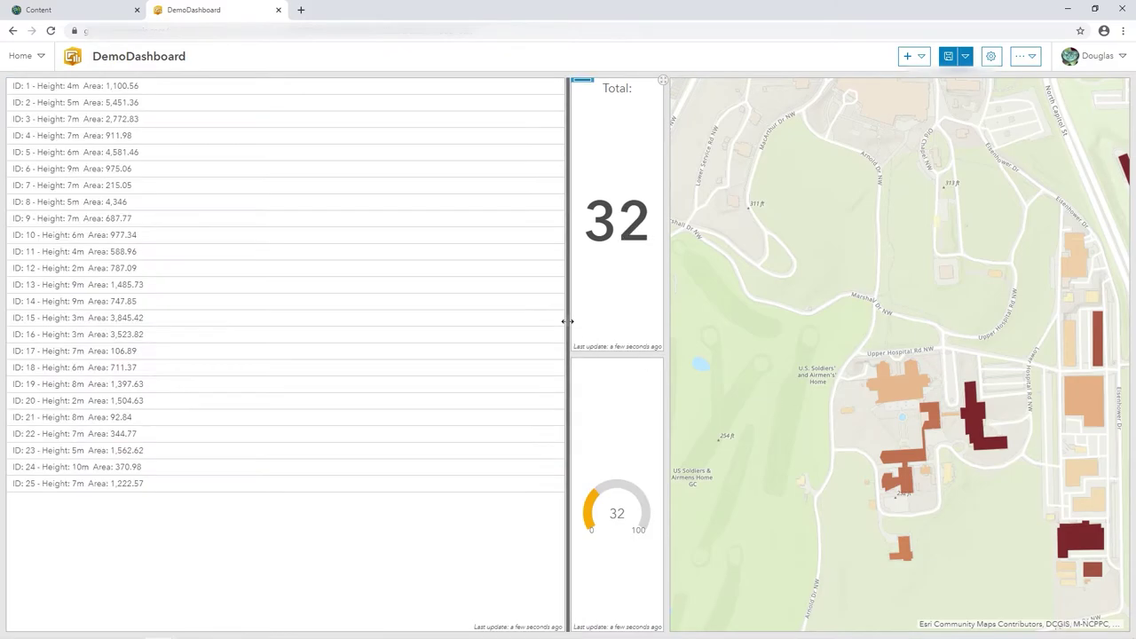
- Widen the map and dock the building list in a strip beneath it
drag(568, 319, 204, 320)
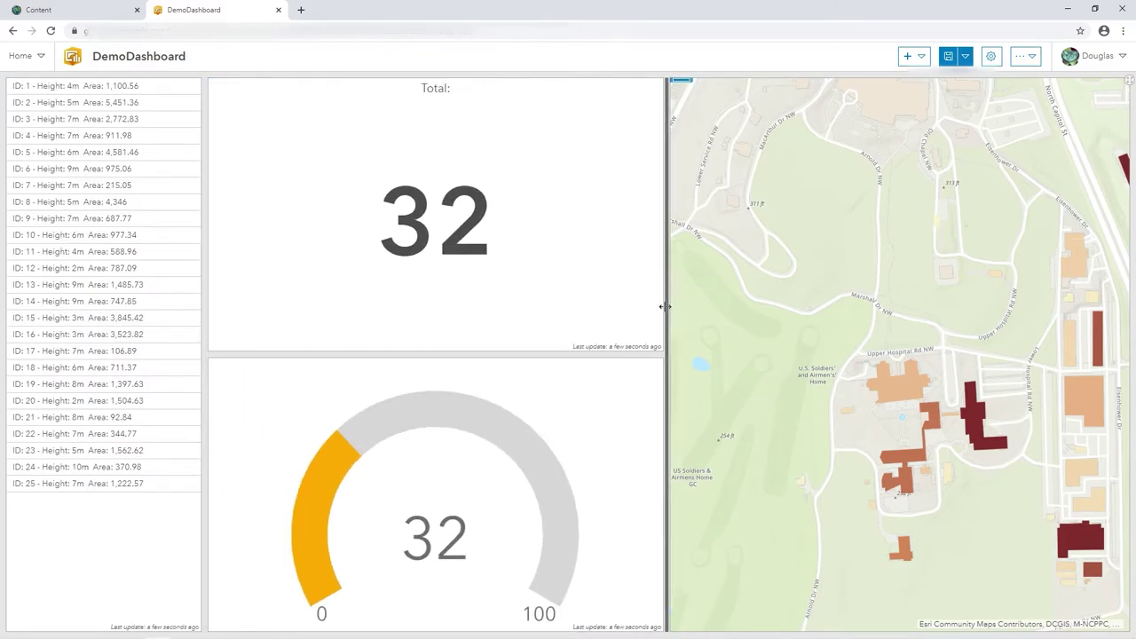
drag(664, 307, 376, 317)
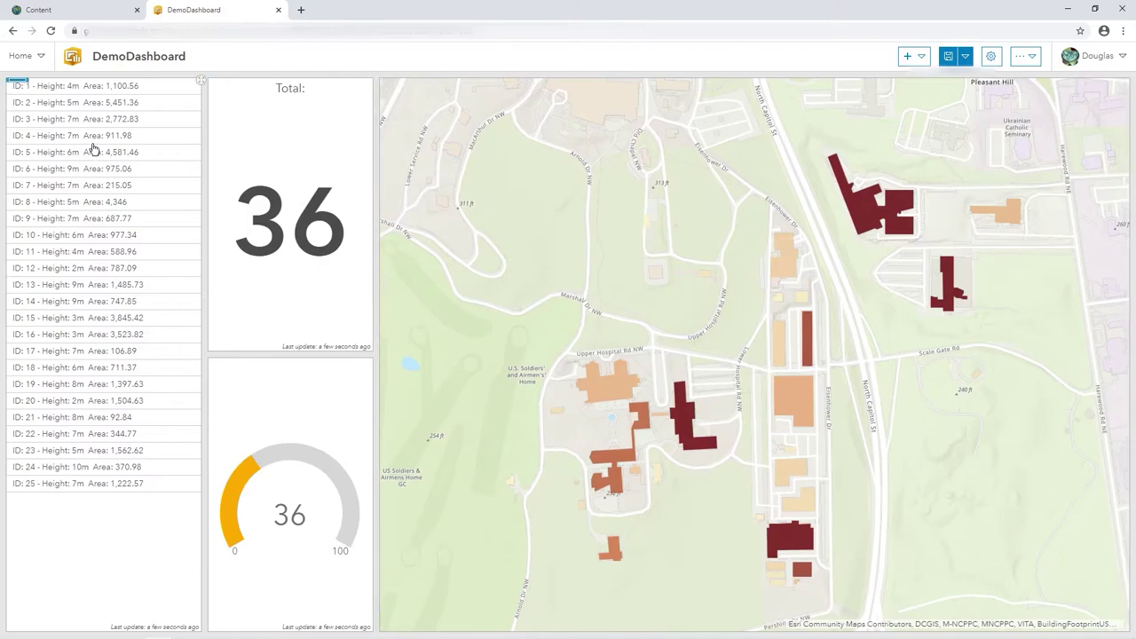
mouse_move(18, 88)
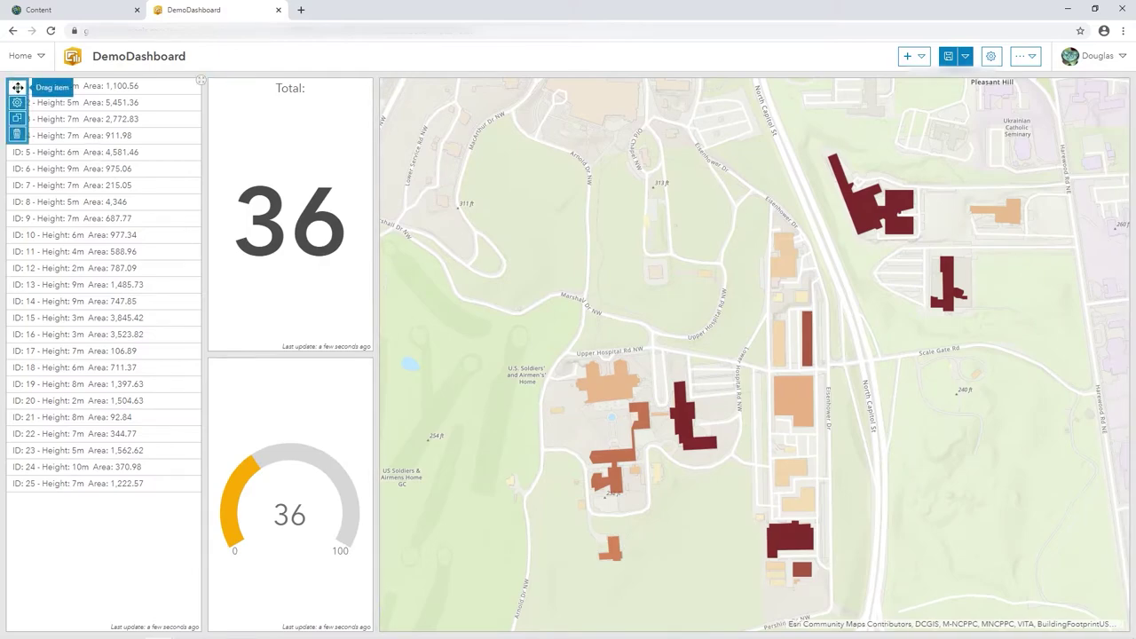
drag(17, 88, 748, 585)
drag(690, 356, 702, 502)
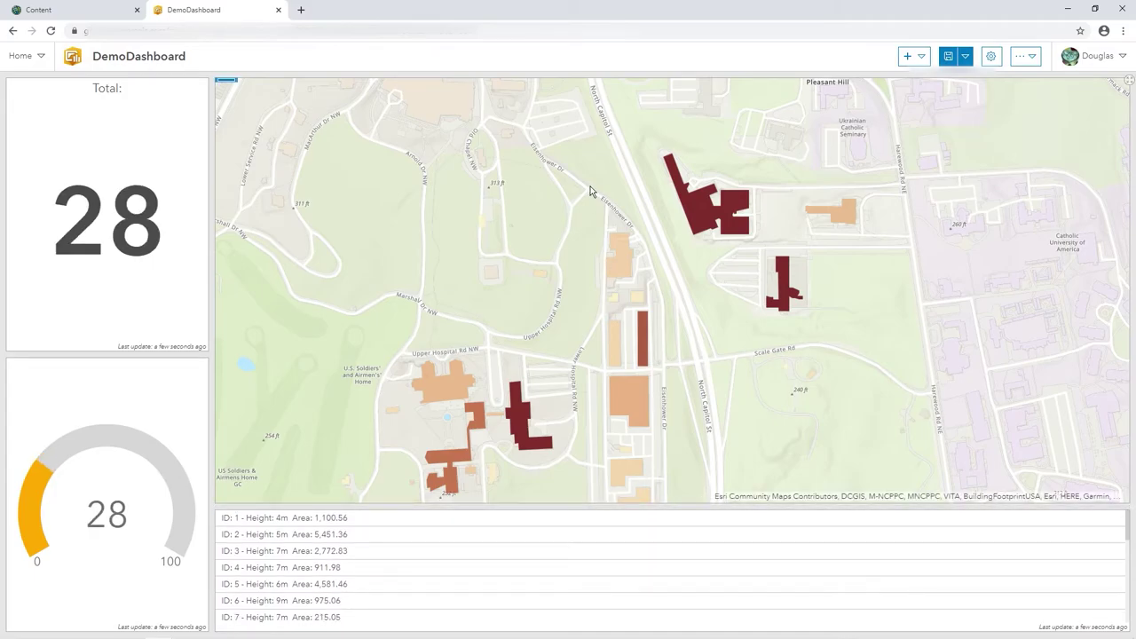
scroll(627, 327, down, 1)
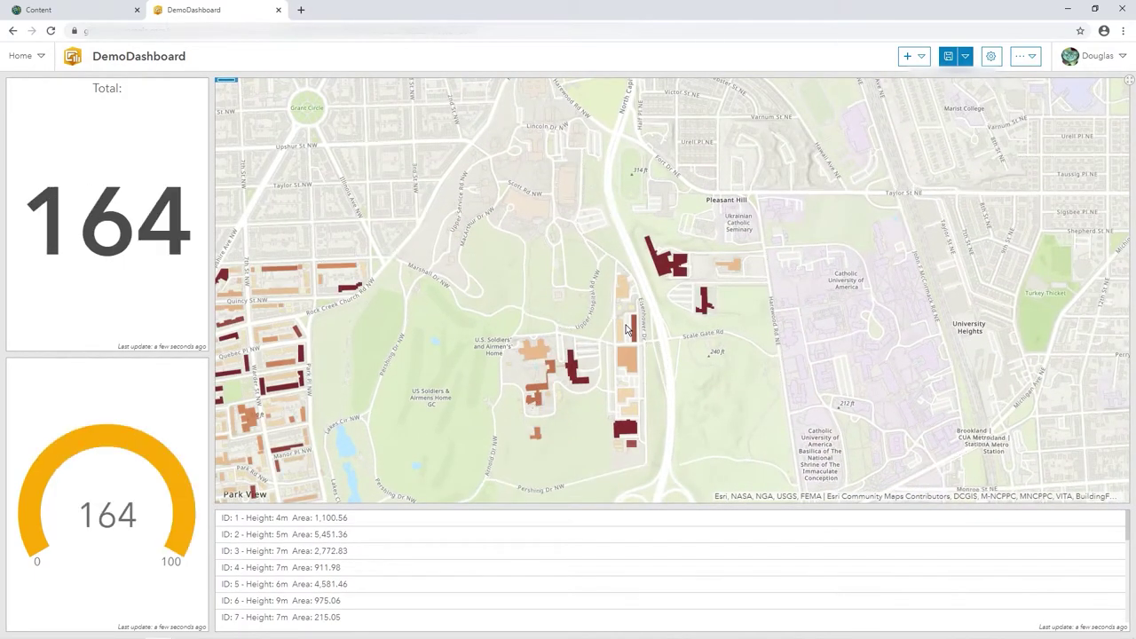
scroll(628, 330, down, 1)
scroll(647, 345, up, 3)
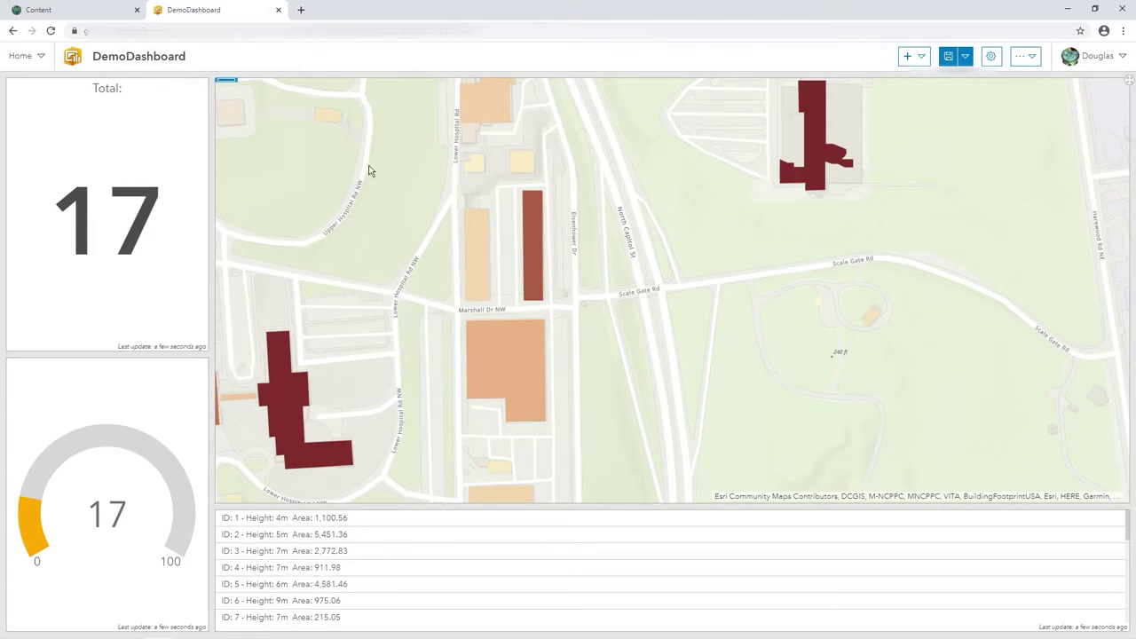
mouse_move(227, 82)
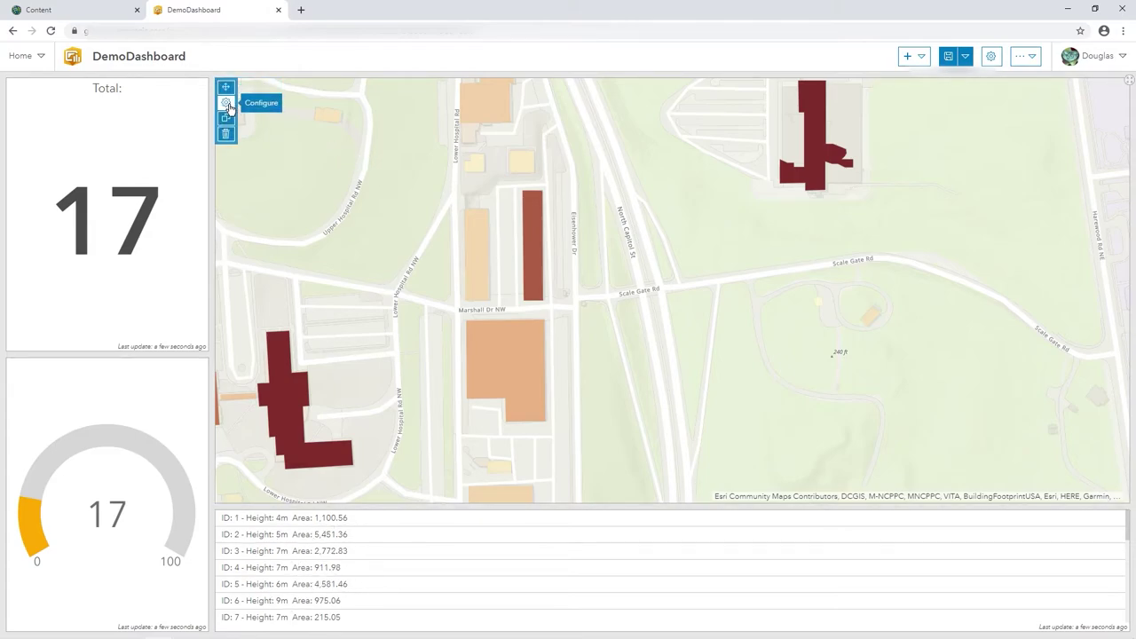
- Add the building List as a map-extent filter target alongside the indicator and gauge
click(227, 103)
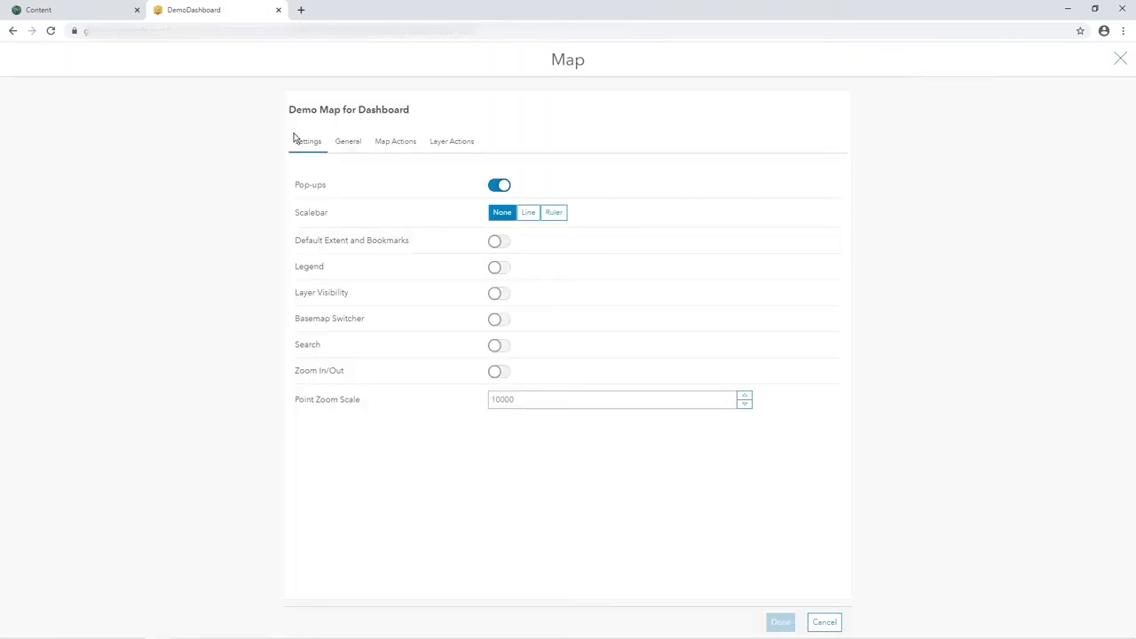
click(402, 149)
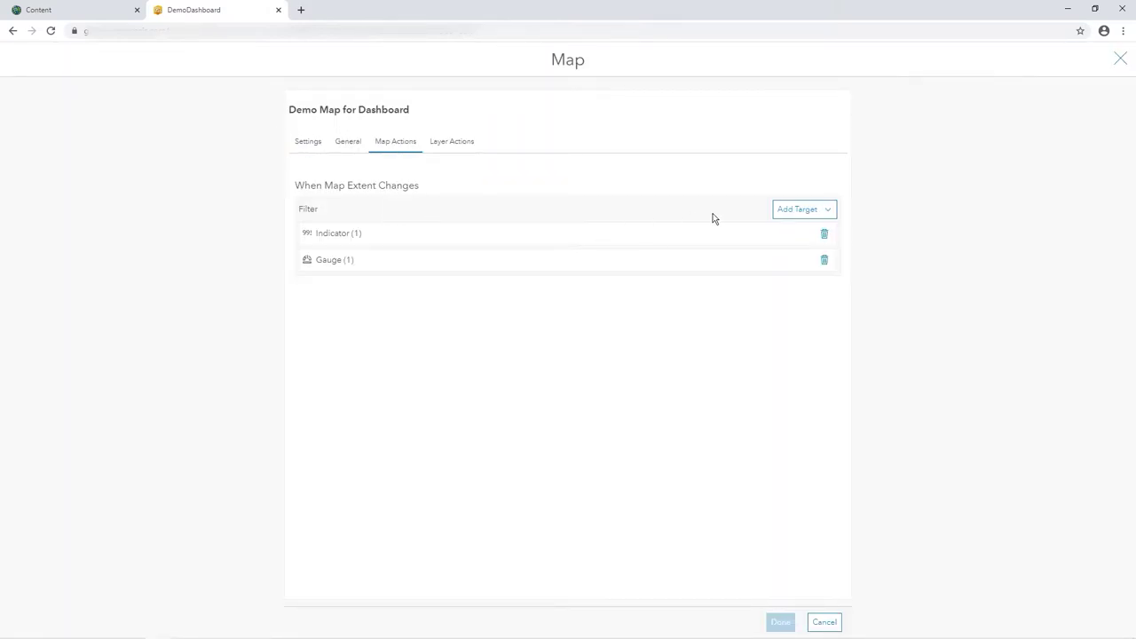
click(797, 213)
click(742, 232)
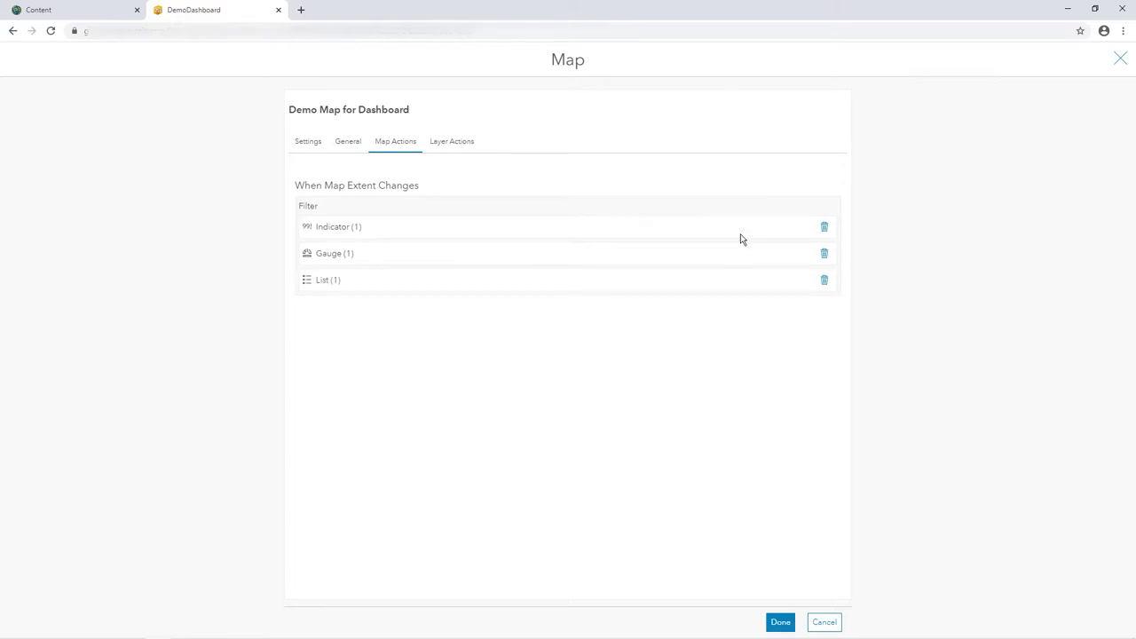
click(785, 625)
scroll(773, 208, down, 2)
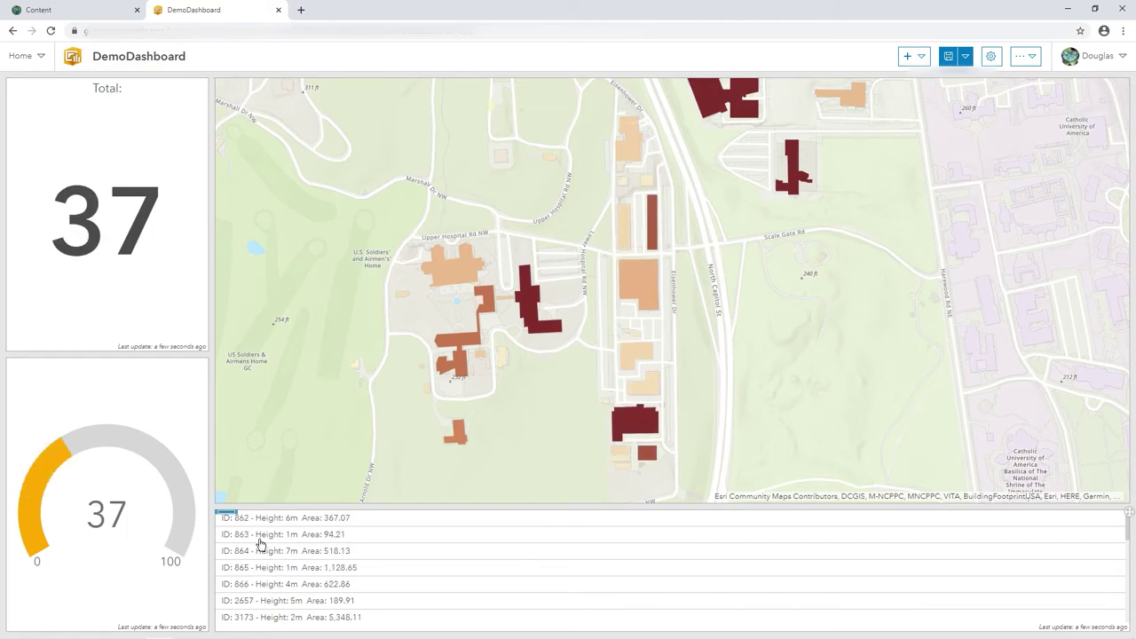
- Pan and zoom the map out over Pleasant Hill until the total and gauge read 81
drag(699, 208, 620, 392)
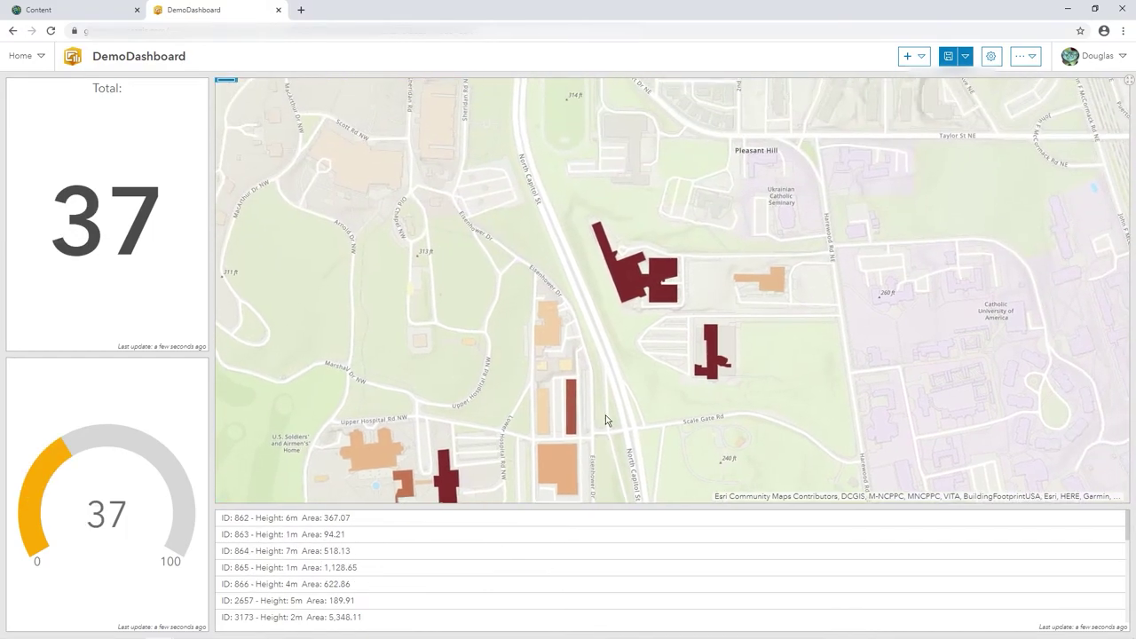
drag(726, 291, 695, 315)
scroll(693, 314, up, 1)
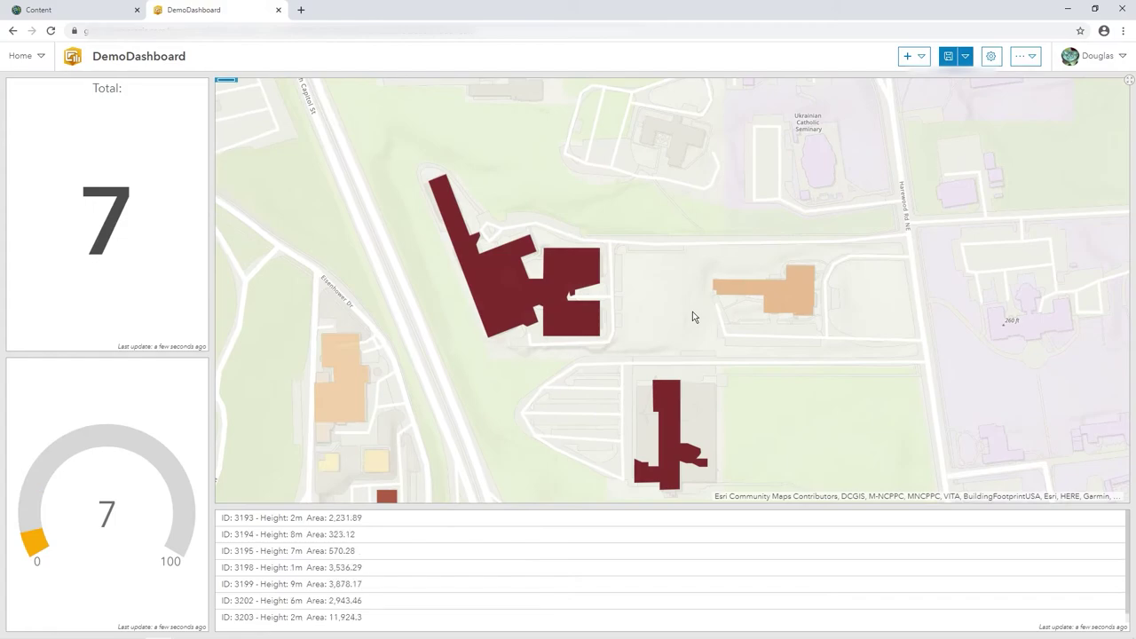
scroll(775, 320, up, 2)
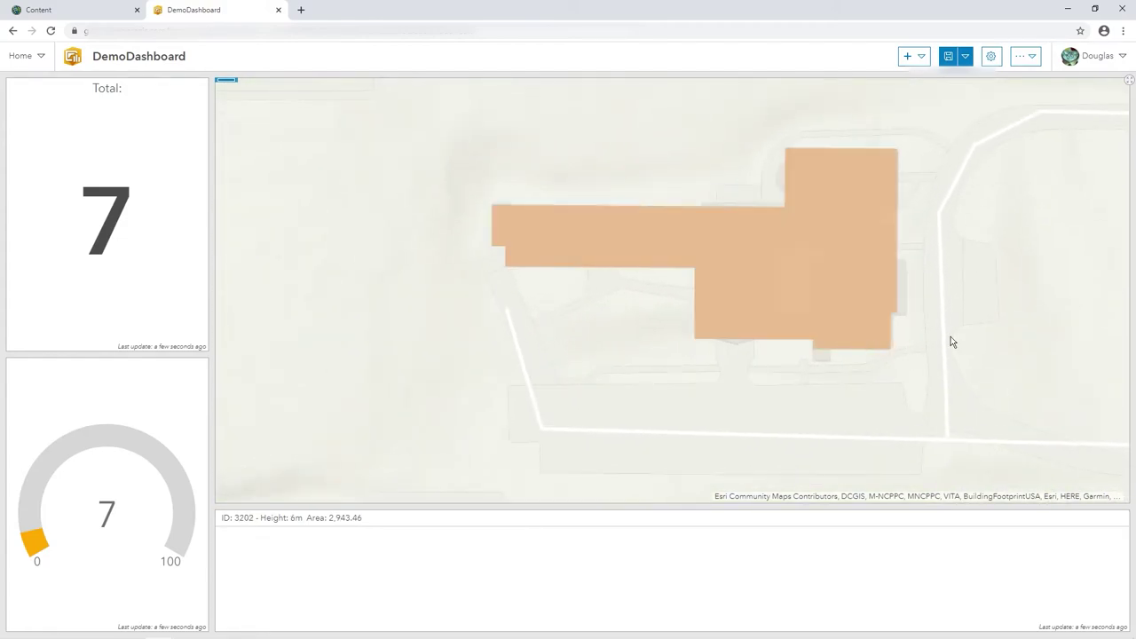
drag(954, 335, 854, 365)
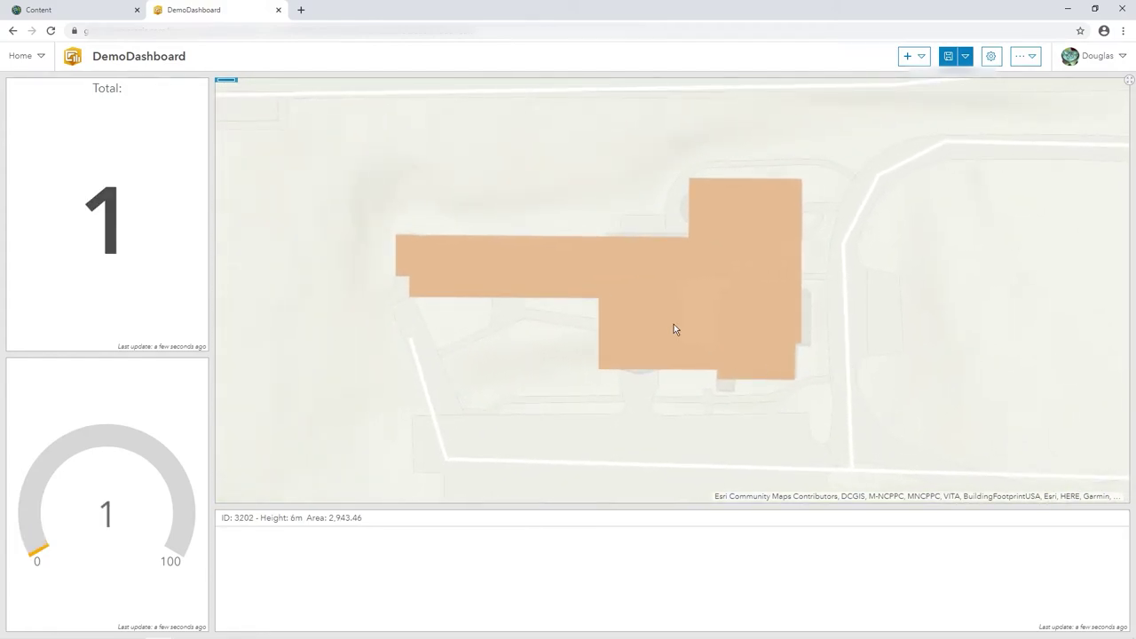
scroll(673, 324, down, 1)
scroll(673, 328, down, 1)
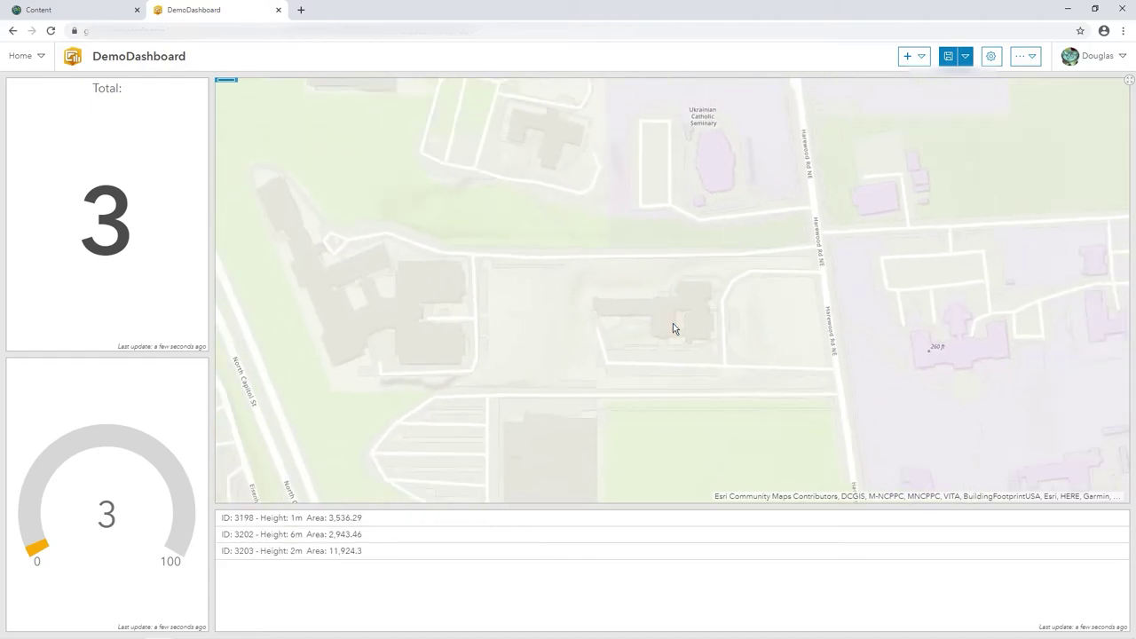
scroll(673, 328, down, 1)
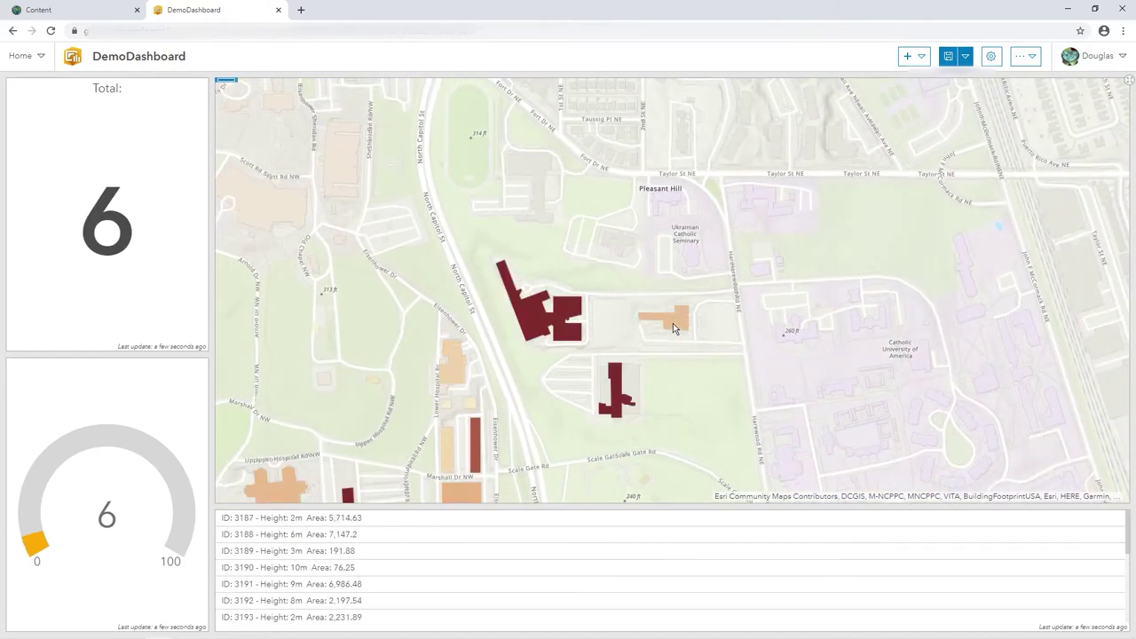
scroll(673, 329, down, 1)
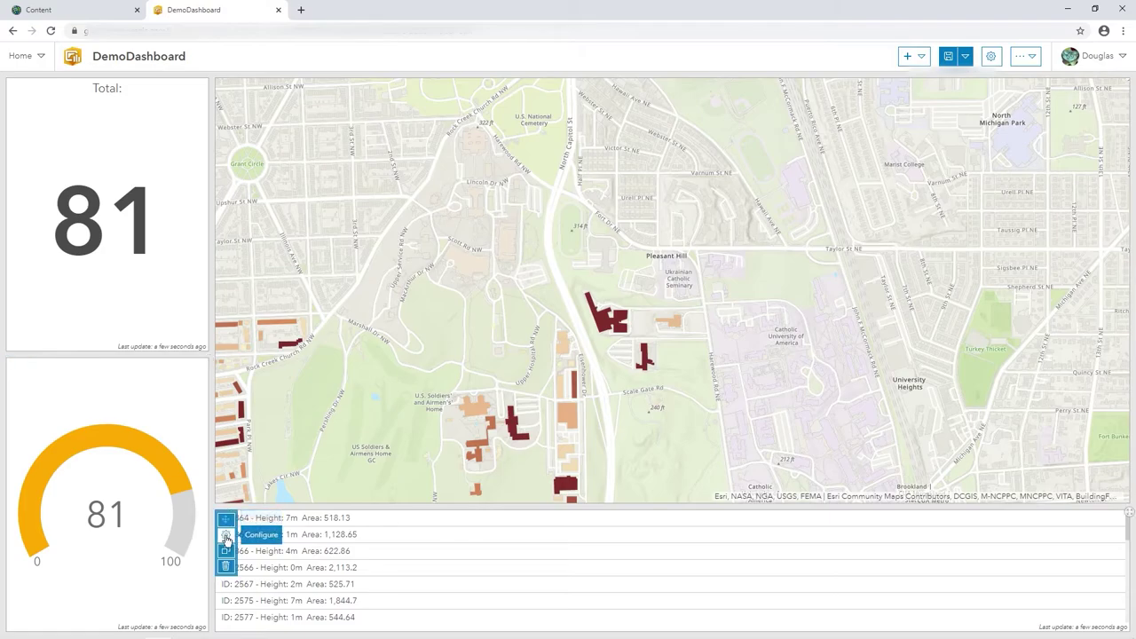
- Raise the building list's Maximum Features Displayed from 25 to 99
click(225, 539)
drag(180, 194, 135, 204)
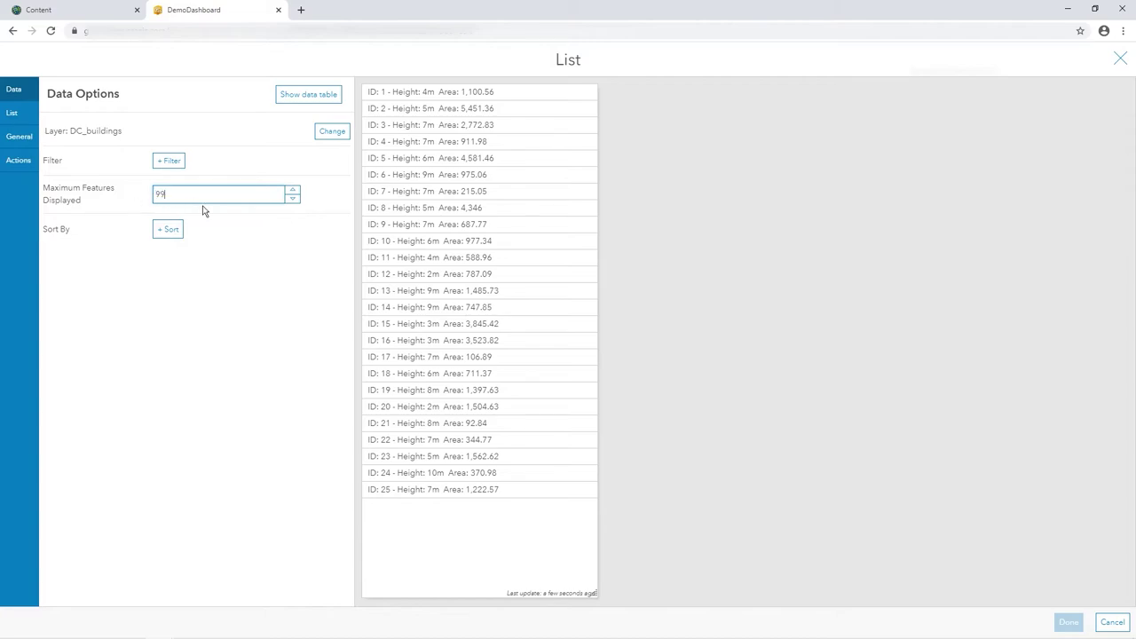
text(99)
click(162, 272)
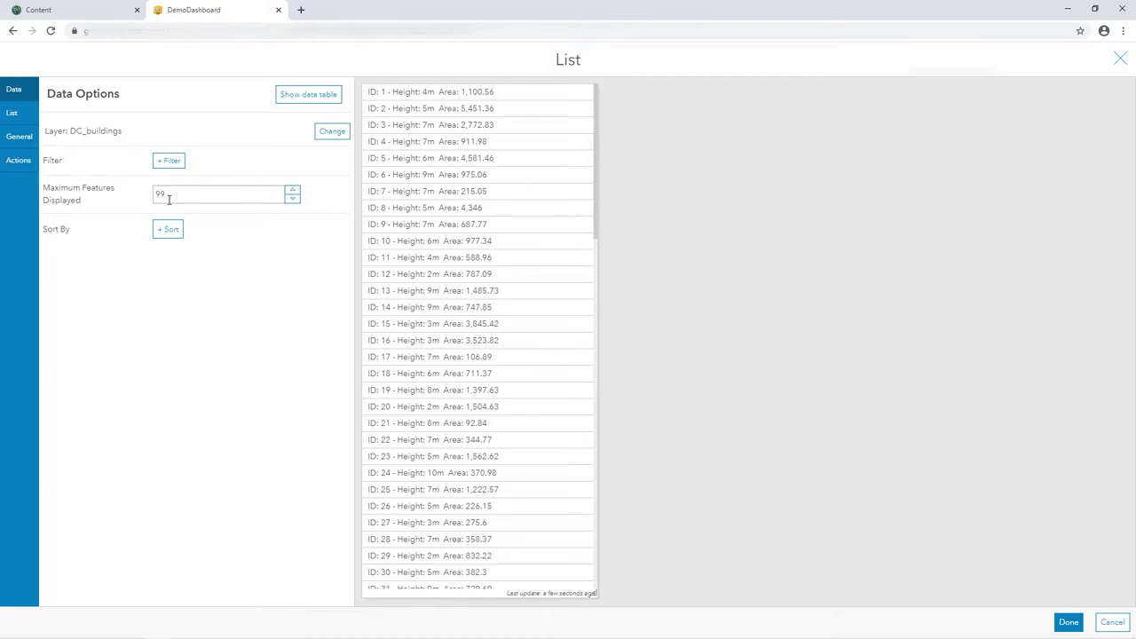
- Retitle the building list 'Buildings In Map Extent'
click(18, 138)
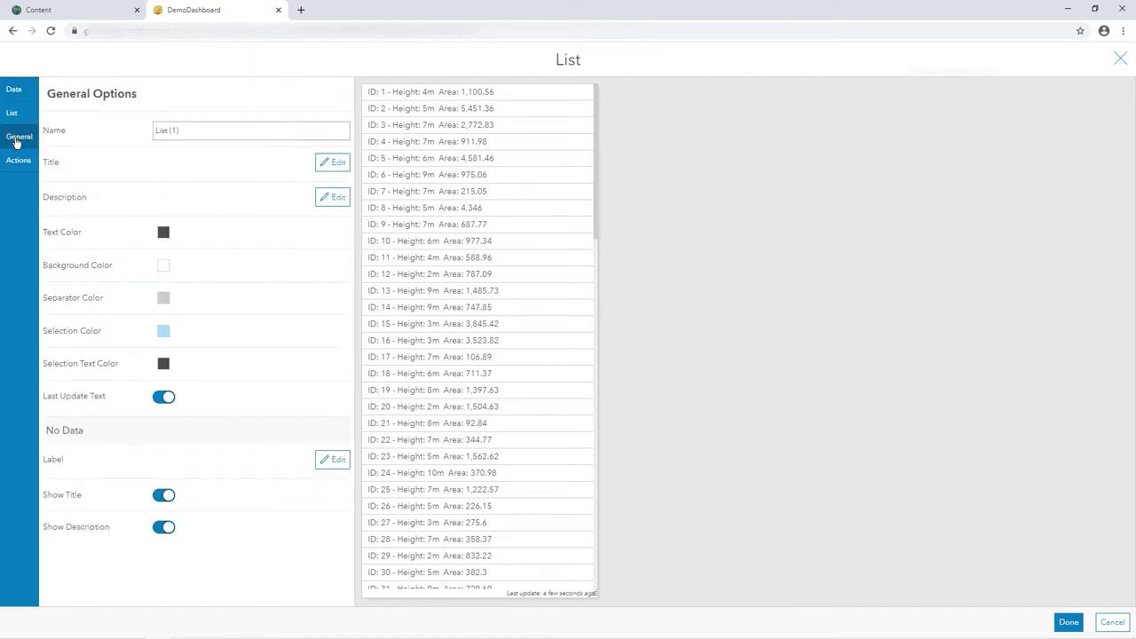
click(336, 165)
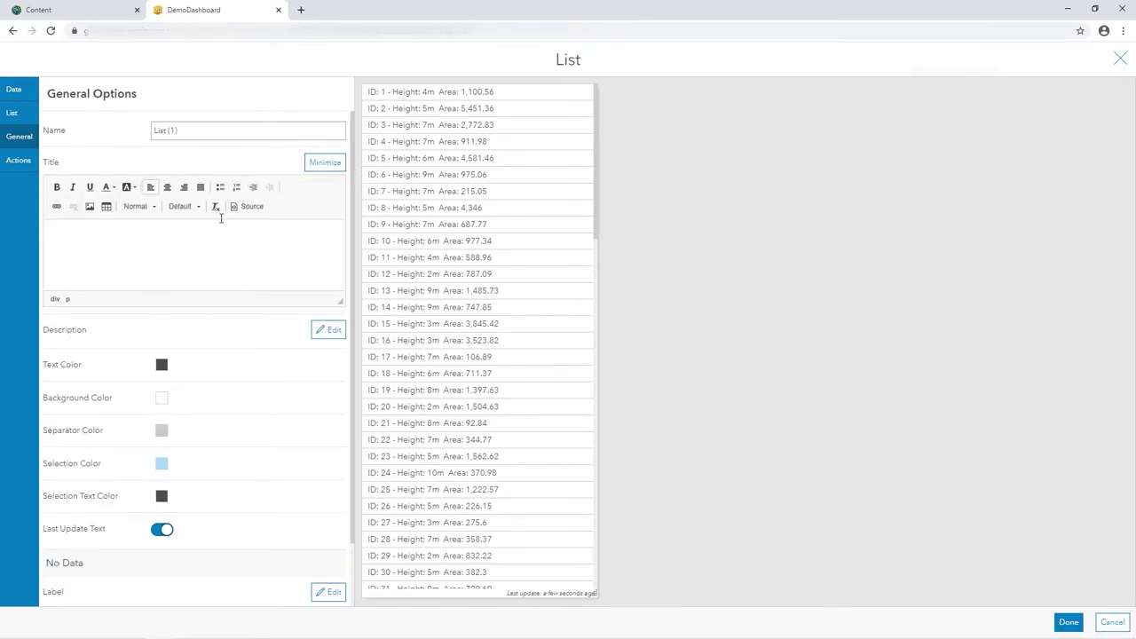
click(223, 264)
text(Buildings In View)
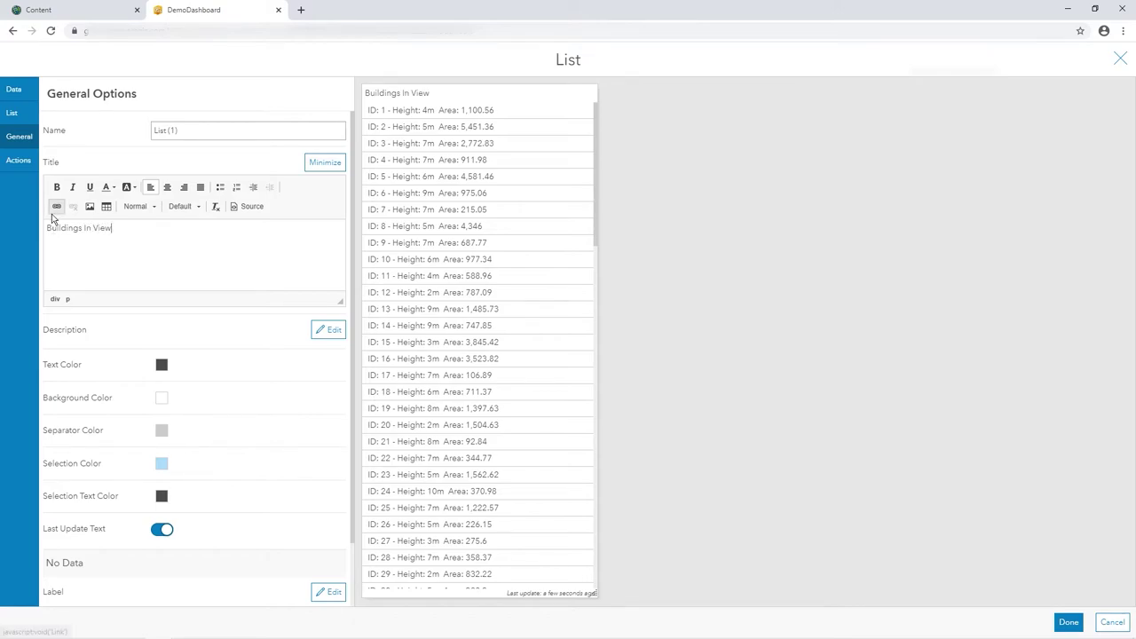
double_click(103, 229)
text(Map Extent)
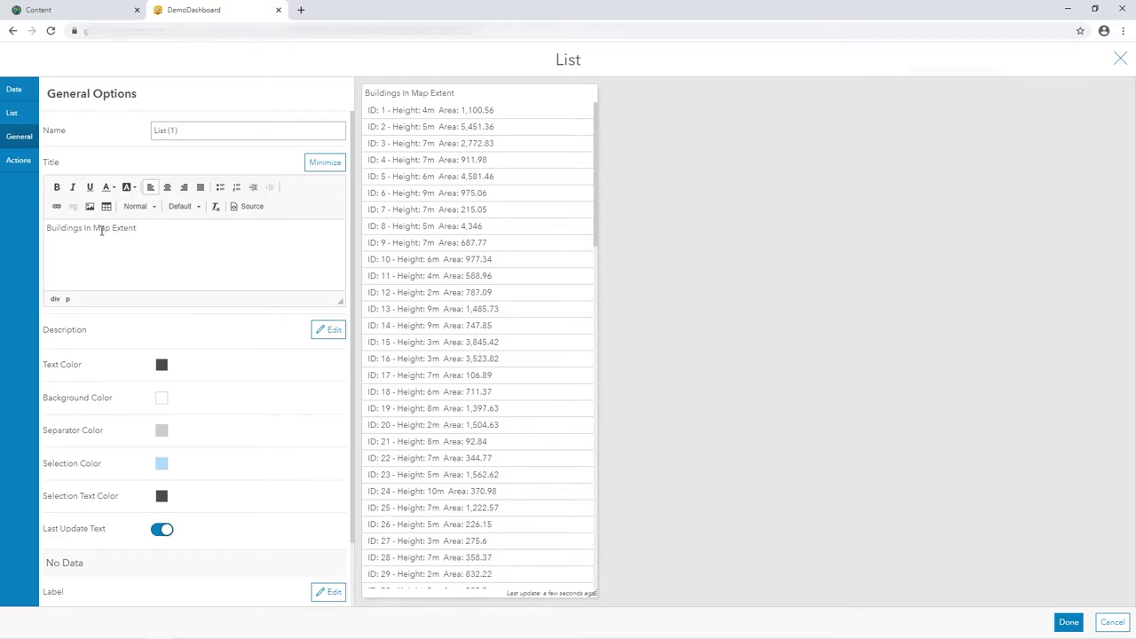
- Make the list title font size 24 and the list text dark blue (#004da8)
triple_click(146, 227)
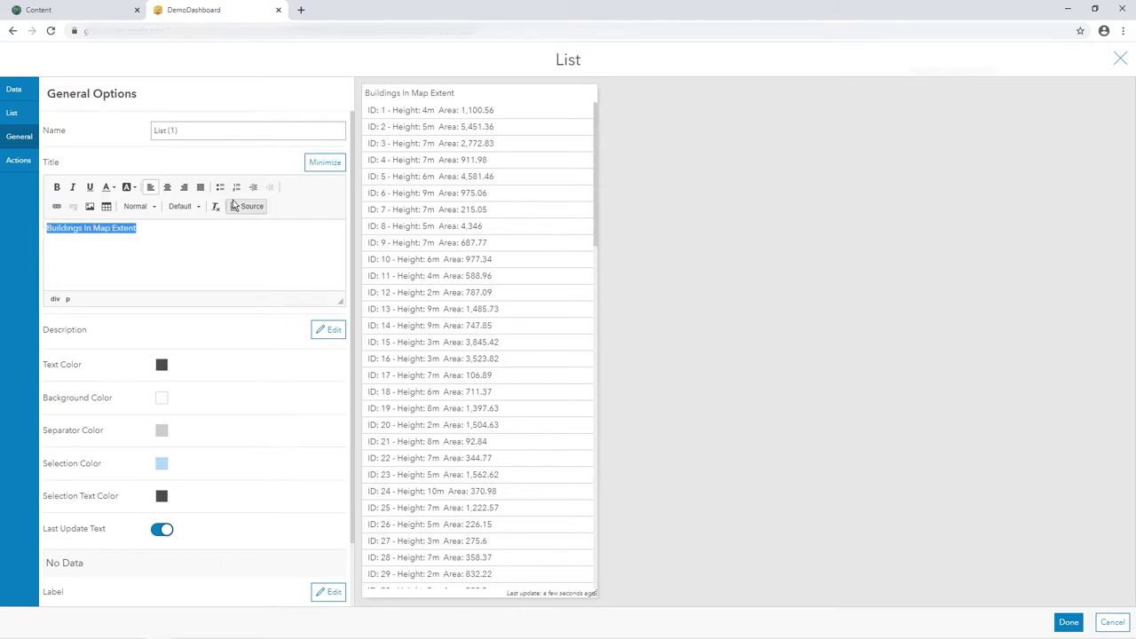
click(203, 207)
scroll(215, 258, down, 3)
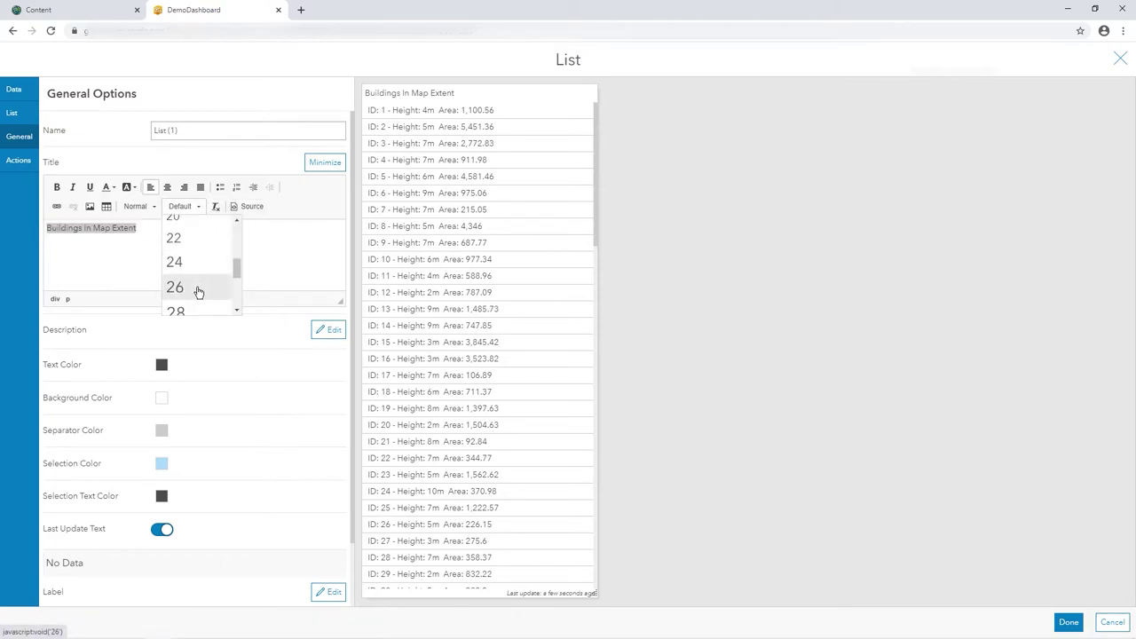
click(204, 262)
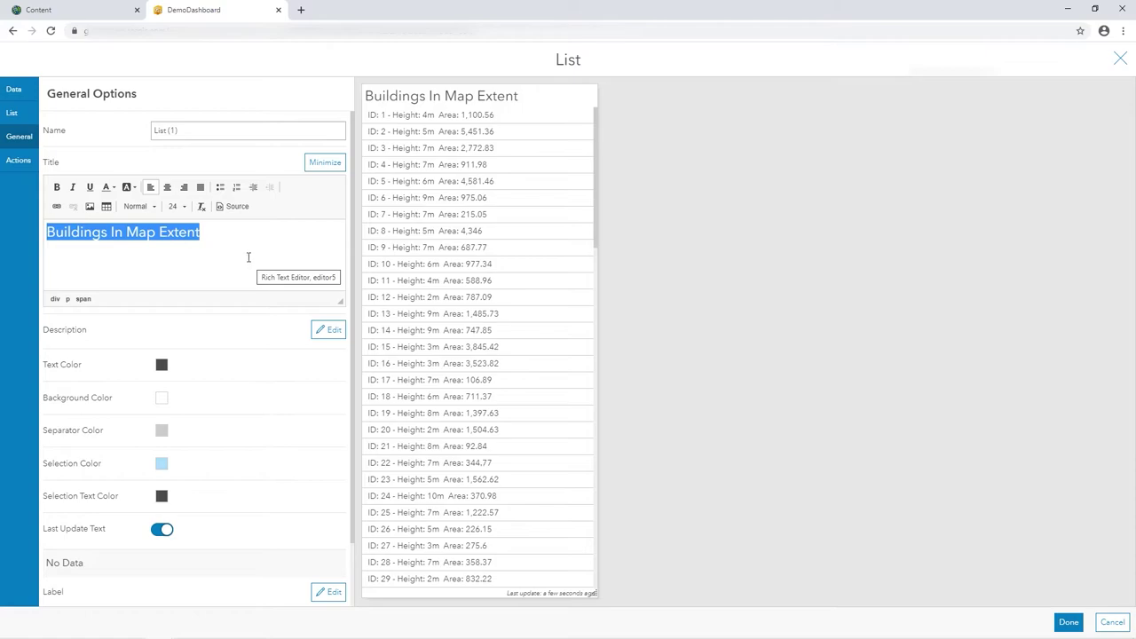
click(208, 233)
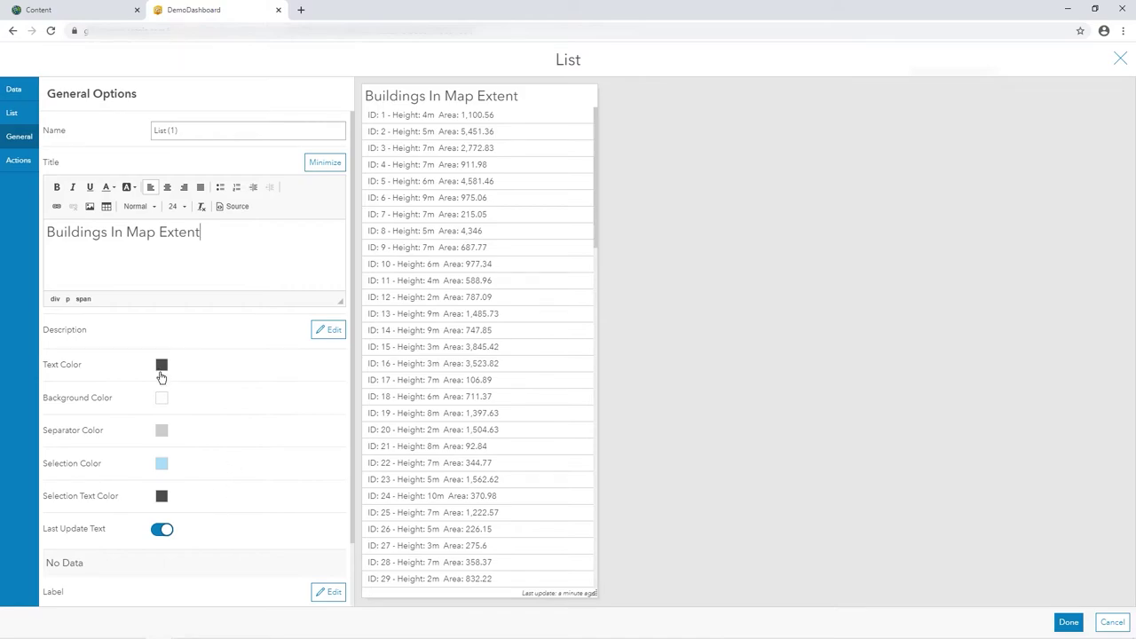
click(161, 366)
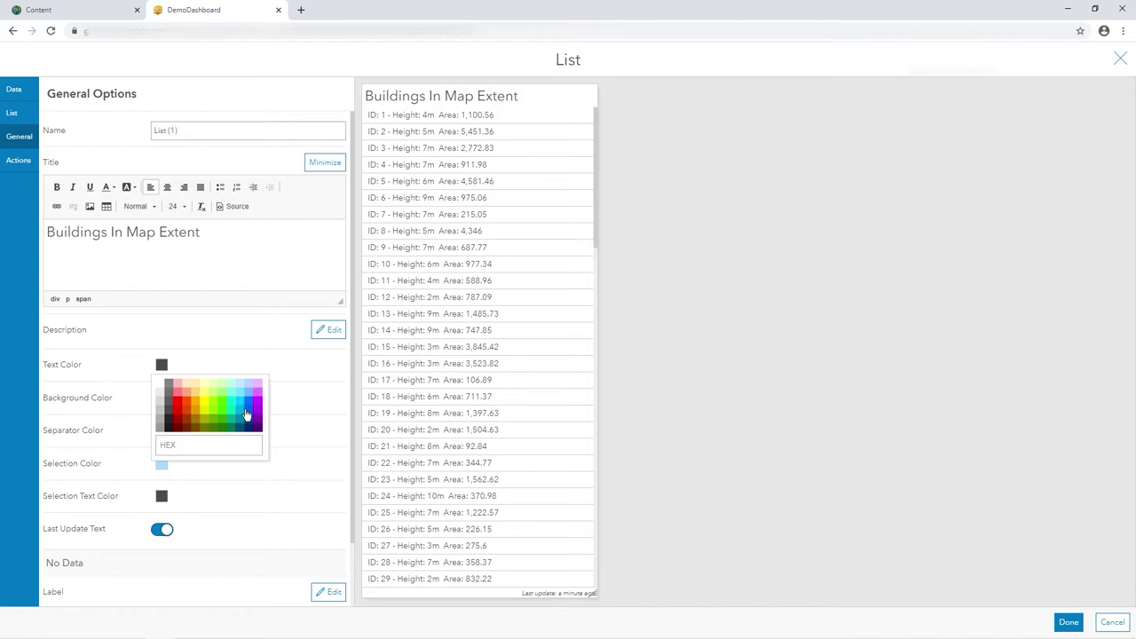
click(248, 426)
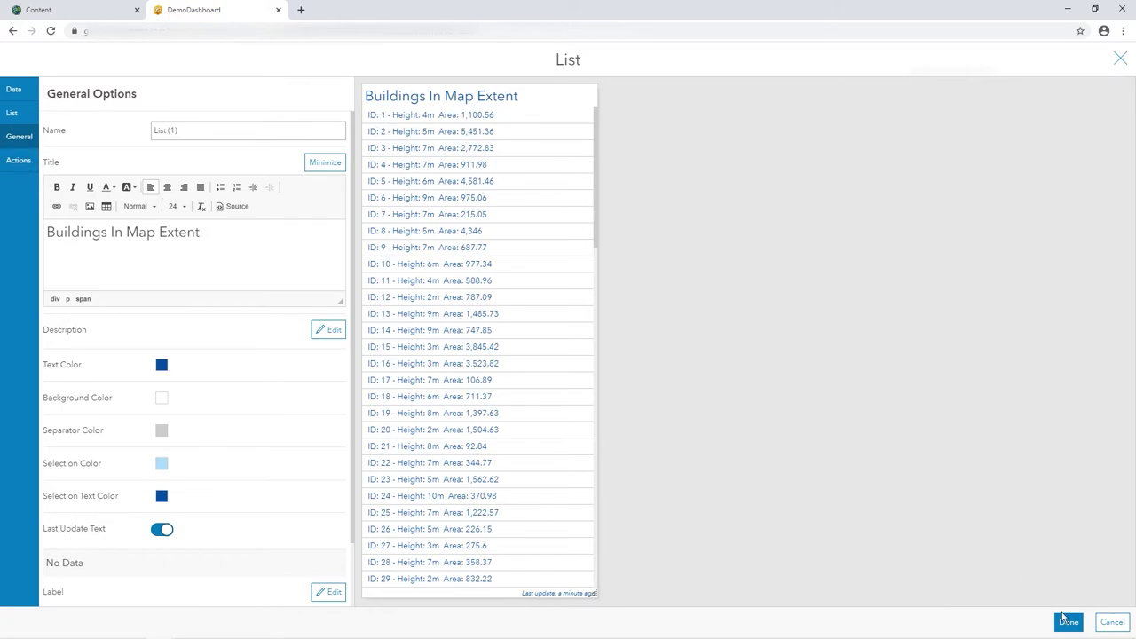
click(1067, 621)
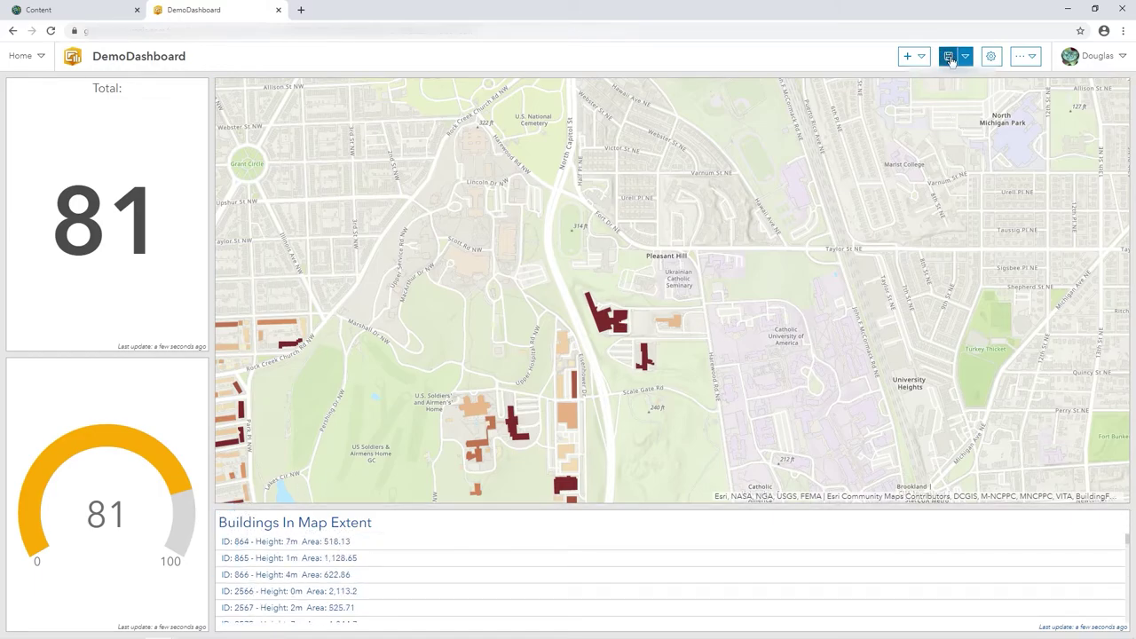
- Save the dashboard and move the map to the buildings around Scale Gate Rd
click(949, 58)
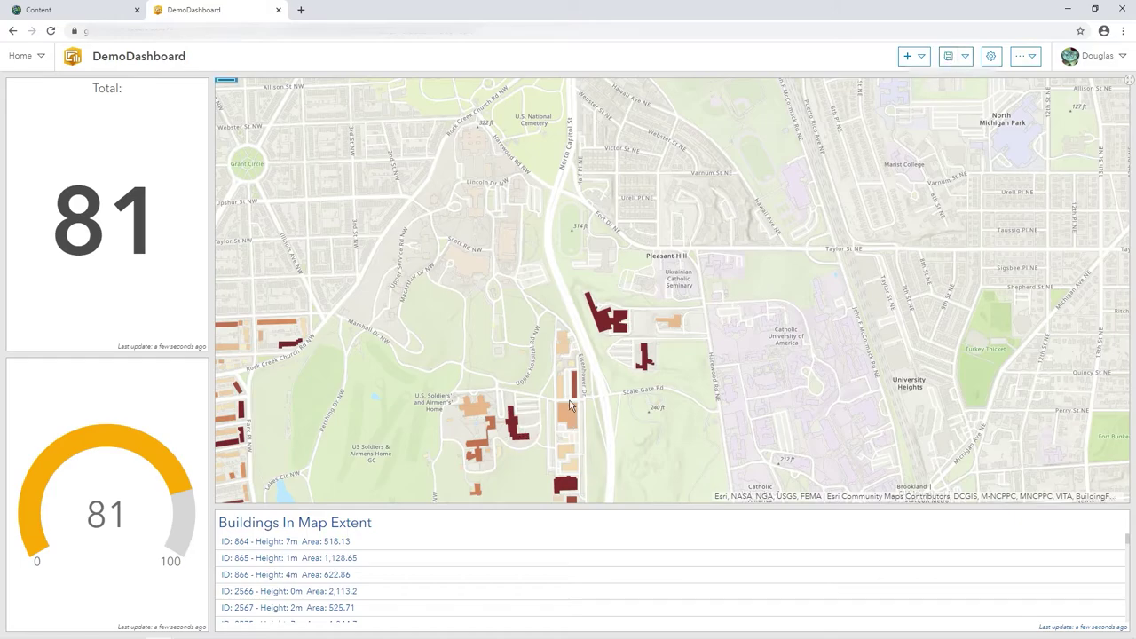
drag(589, 406, 695, 261)
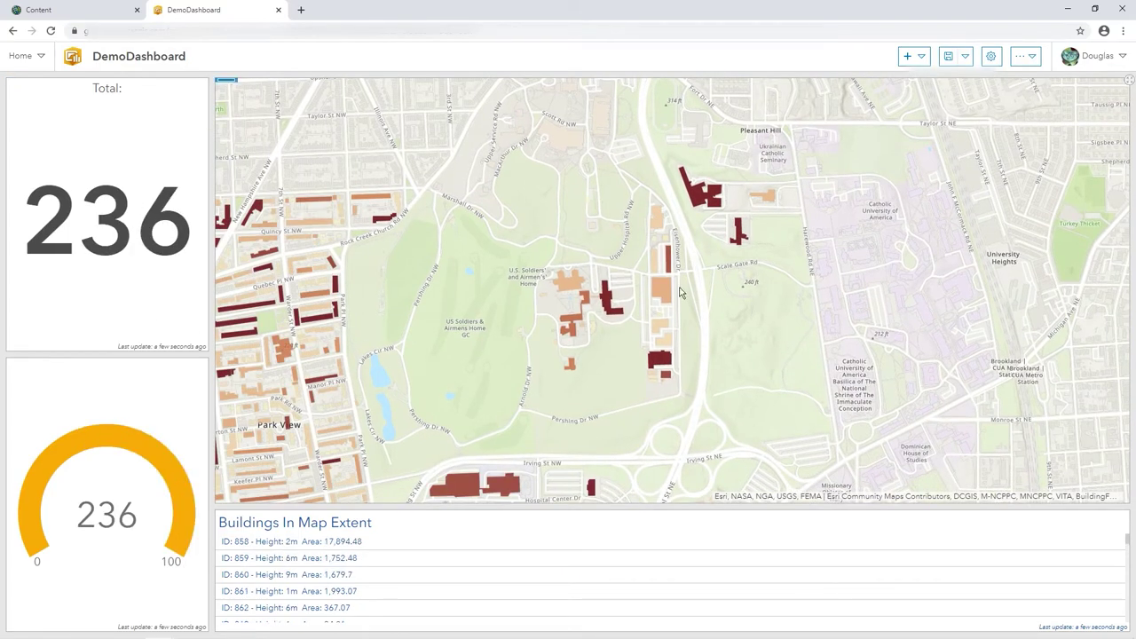
drag(686, 290, 634, 284)
scroll(635, 345, up, 1)
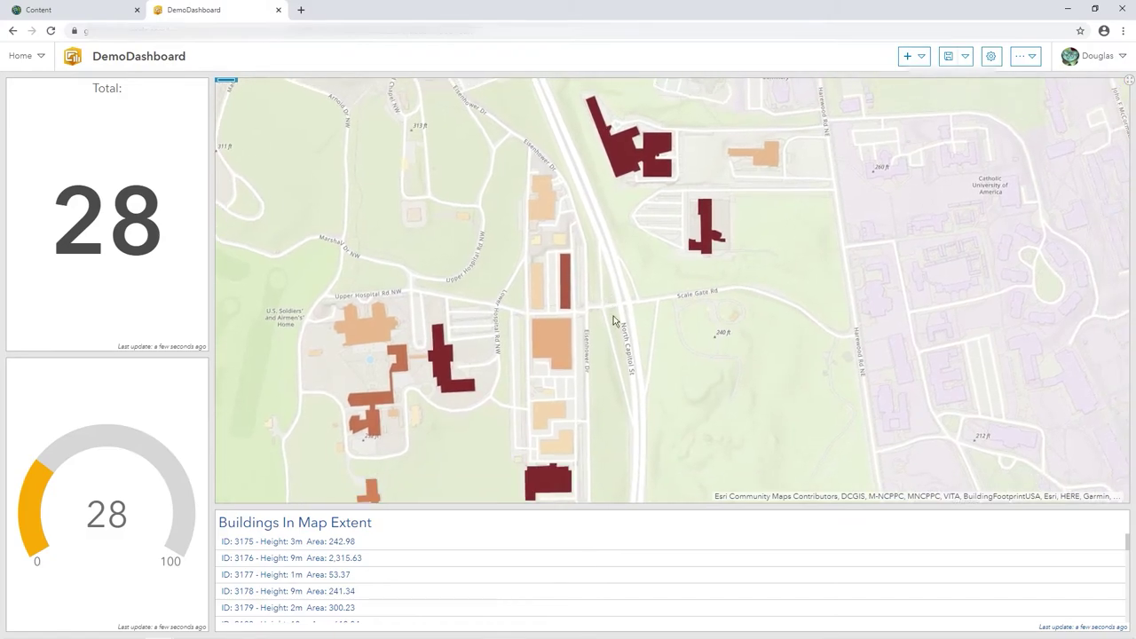
scroll(343, 569, down, 2)
scroll(344, 569, down, 4)
scroll(354, 566, up, 6)
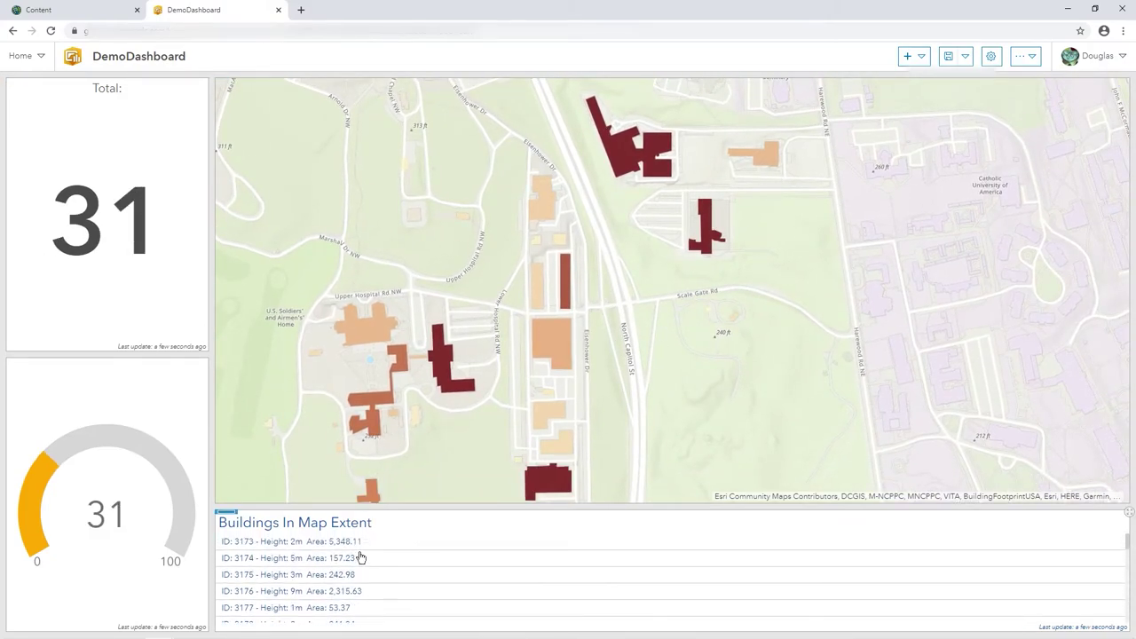
scroll(355, 561, down, 2)
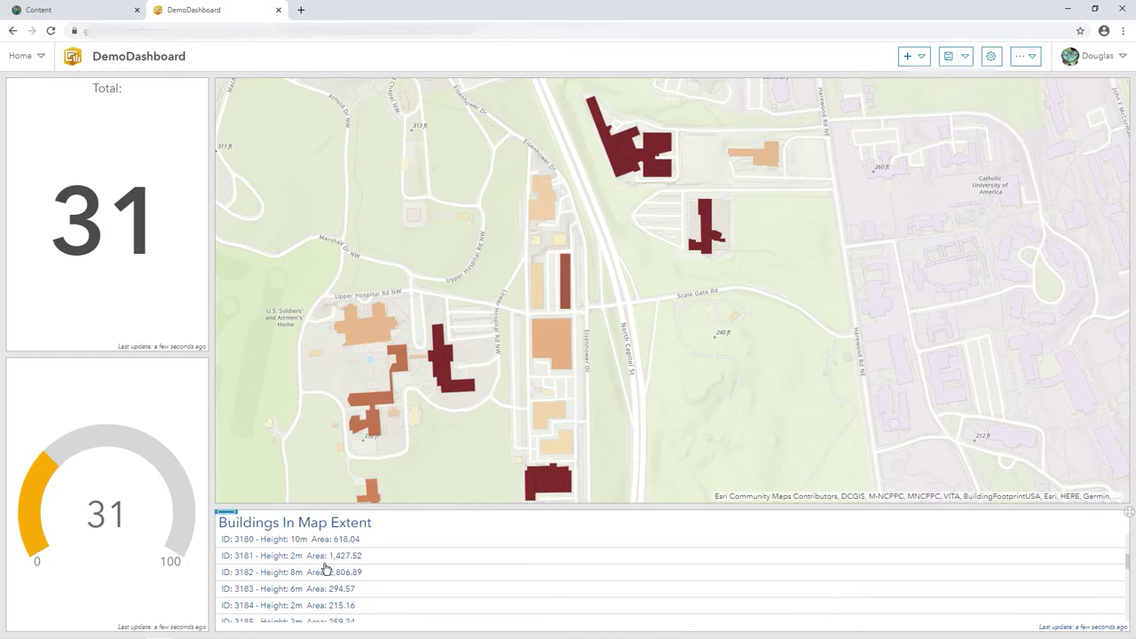
- Pick buildings 3182, 3184 and 3181 in the list
click(237, 579)
click(244, 604)
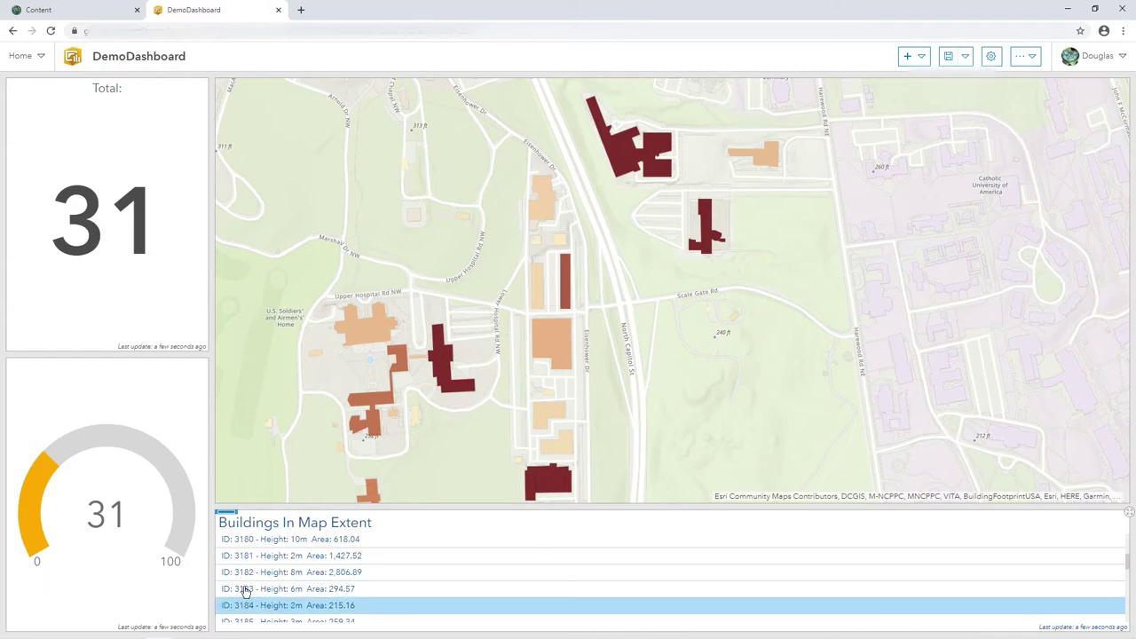
click(254, 558)
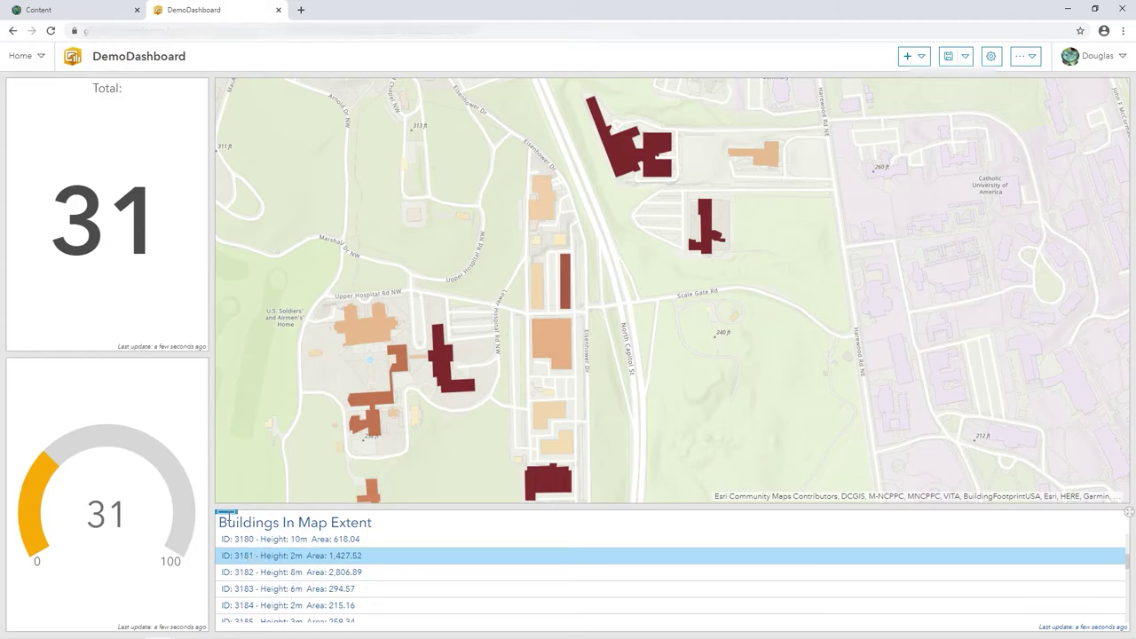
- Add a Zoom selection action targeting Demo Map for Dashboard to the building list
click(224, 537)
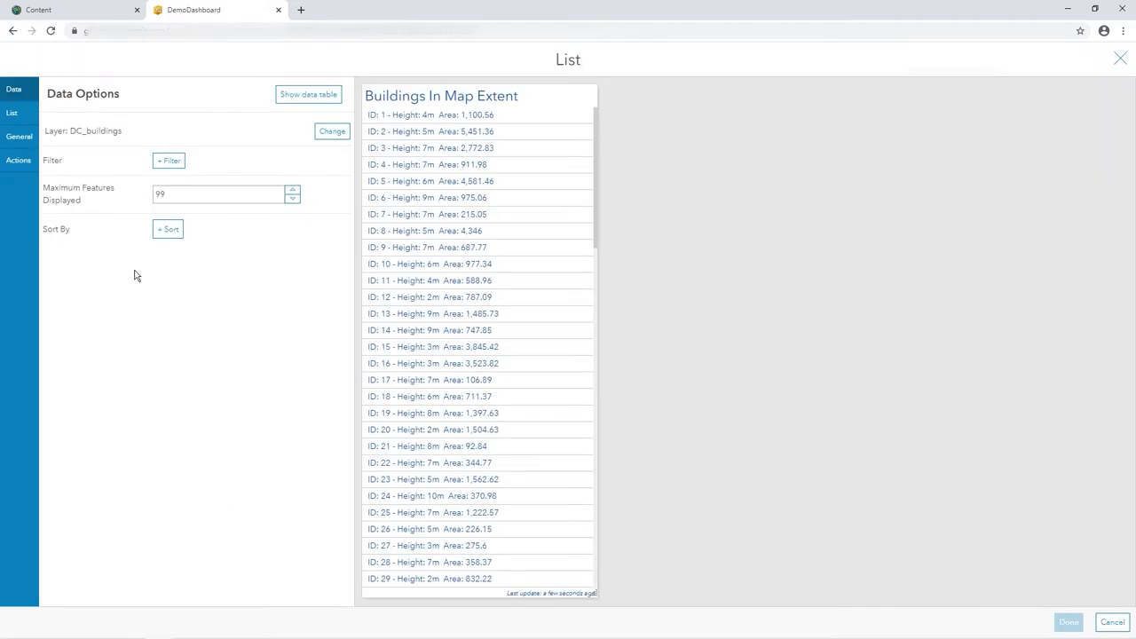
click(18, 160)
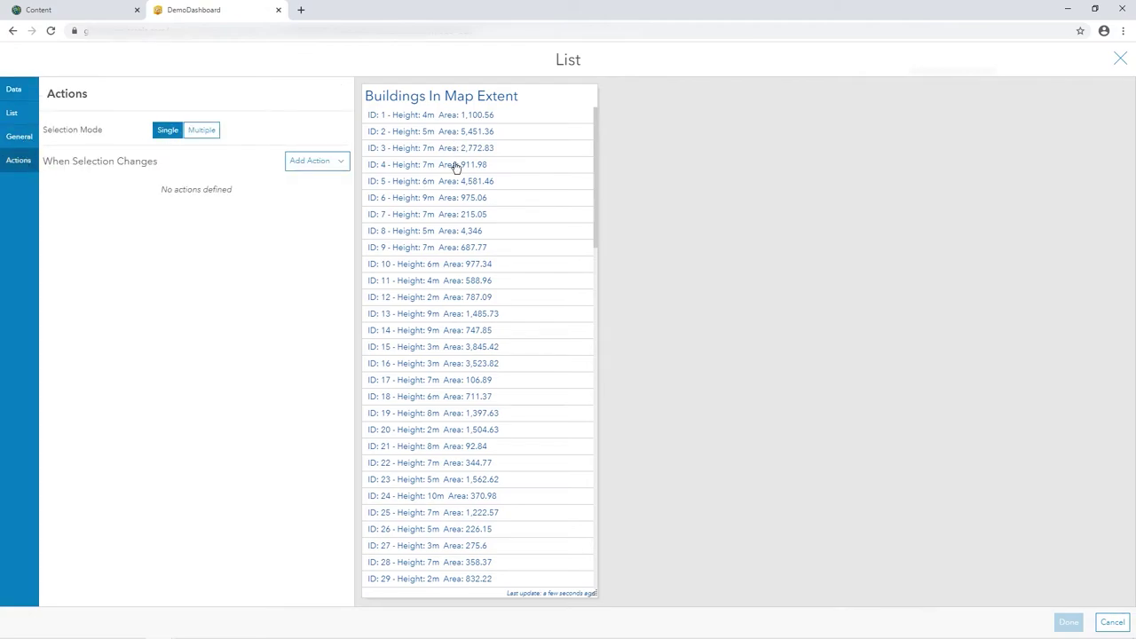
click(218, 132)
drag(64, 163, 173, 170)
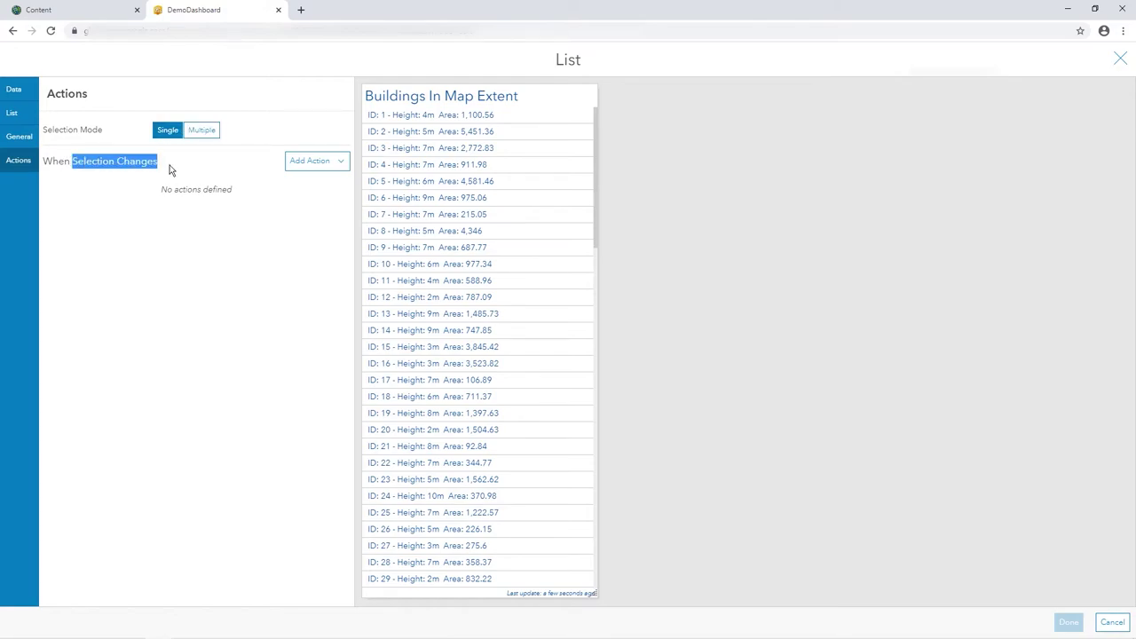
click(321, 164)
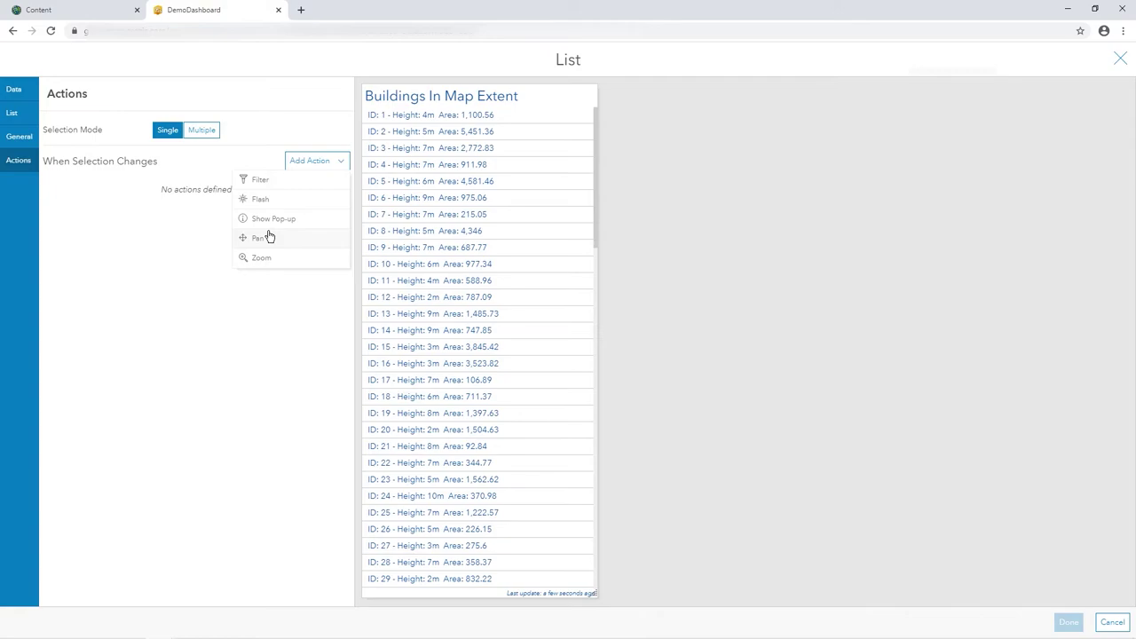
click(274, 259)
click(309, 188)
click(307, 206)
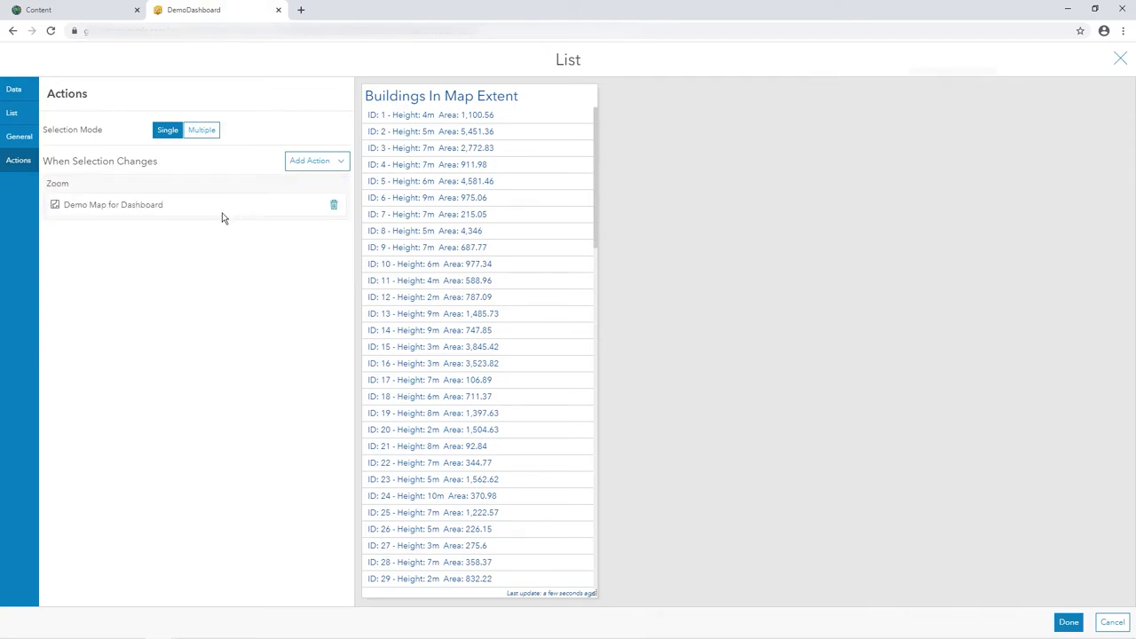
- Add Flash and Show Pop-up selection actions targeting Demo Map for Dashboard
click(305, 167)
click(258, 201)
click(314, 240)
click(297, 261)
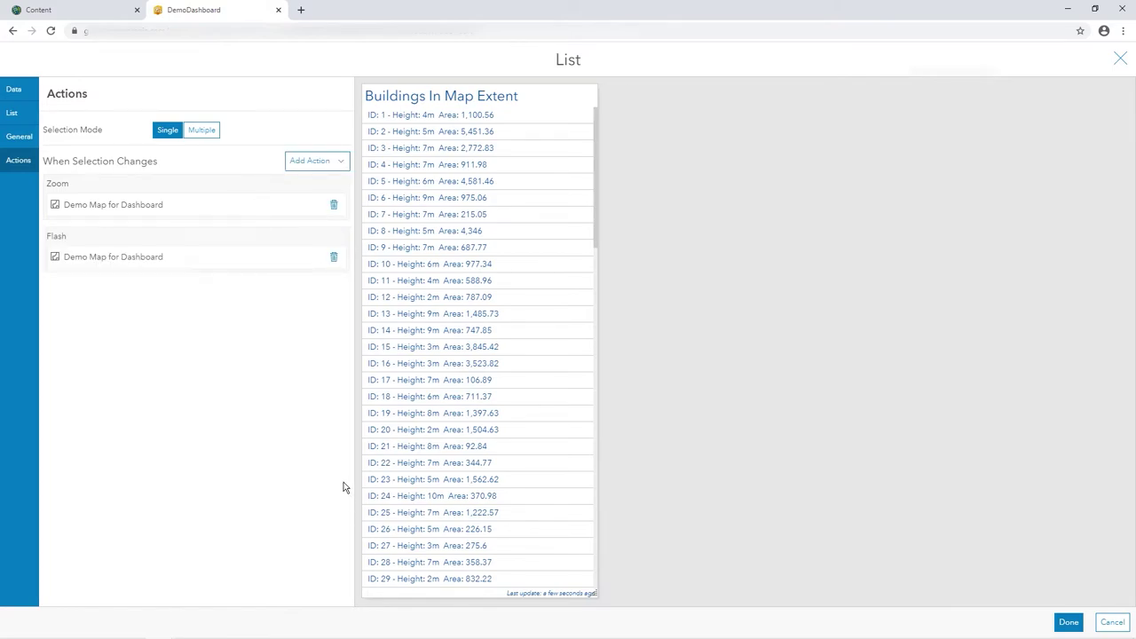
click(321, 165)
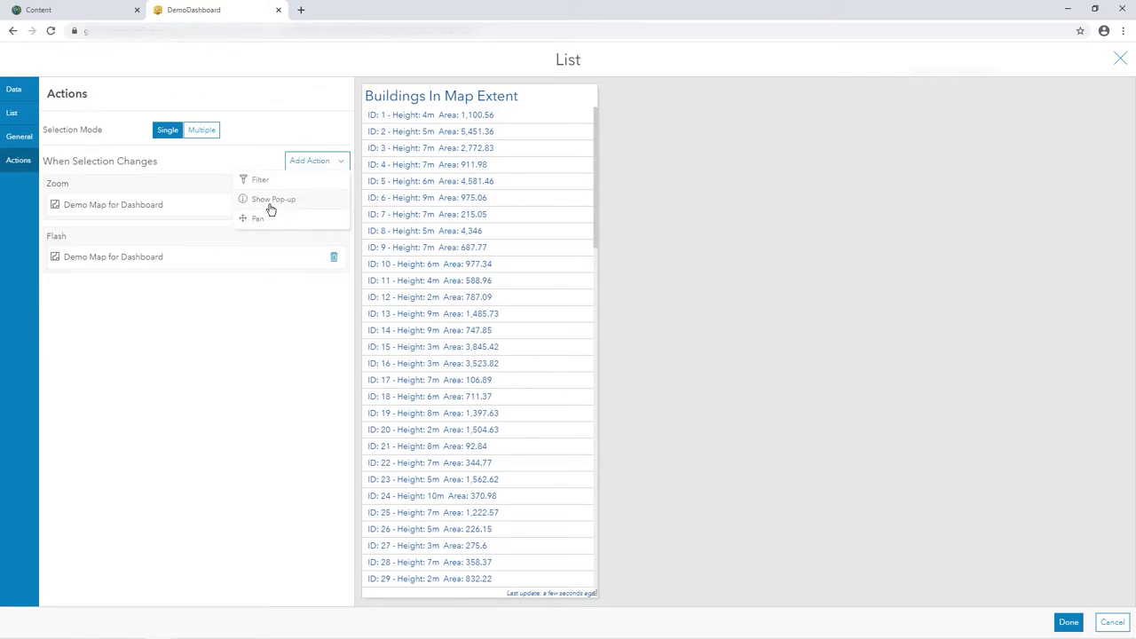
click(240, 258)
click(312, 165)
click(294, 202)
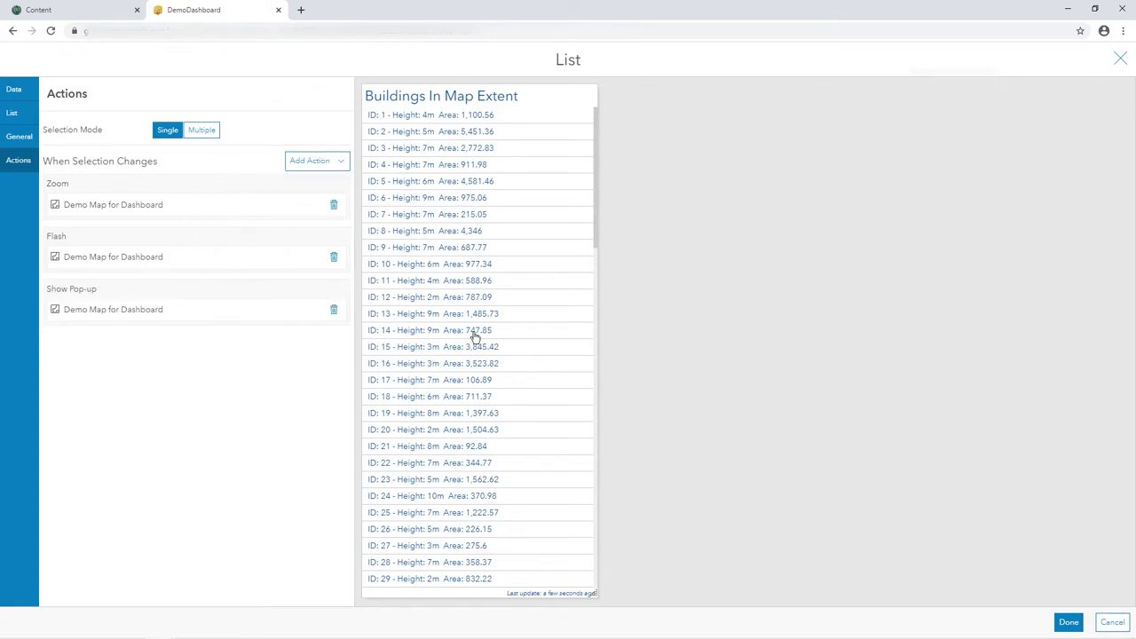
- Apply the new list actions and adjust the map view near Lower Hospital Rd
click(1069, 621)
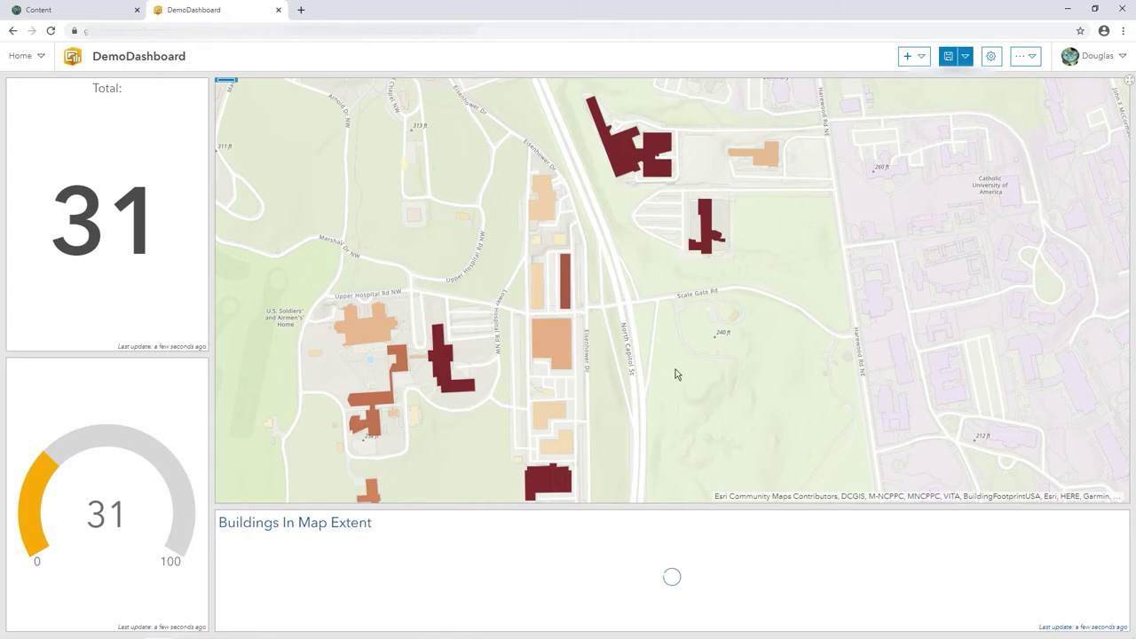
scroll(618, 315, down, 2)
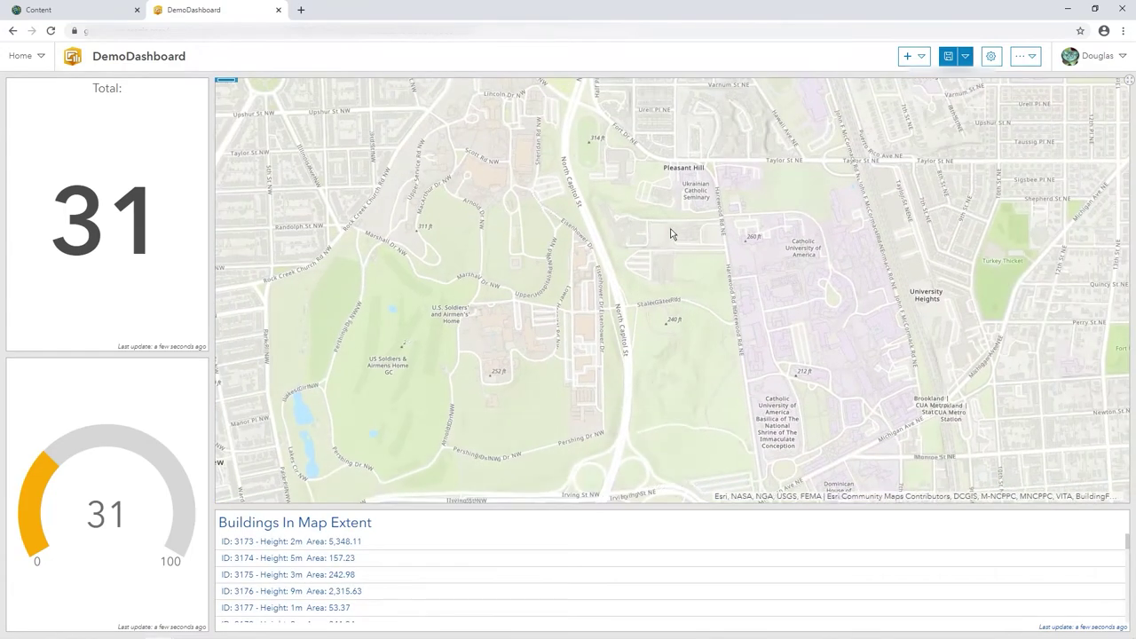
scroll(560, 342, up, 3)
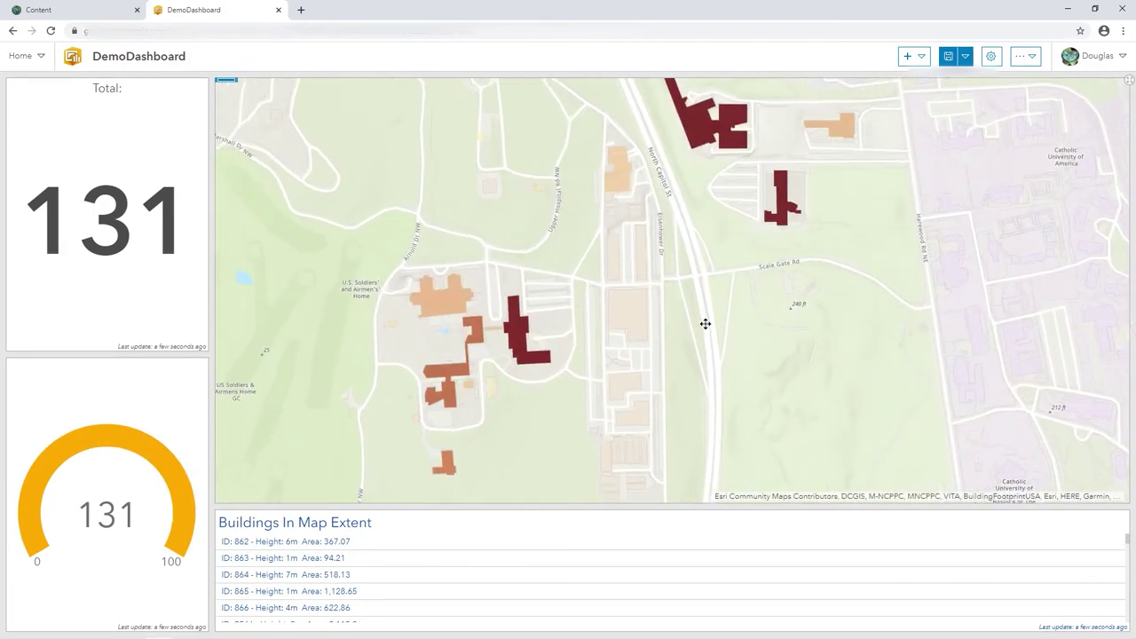
scroll(629, 324, up, 2)
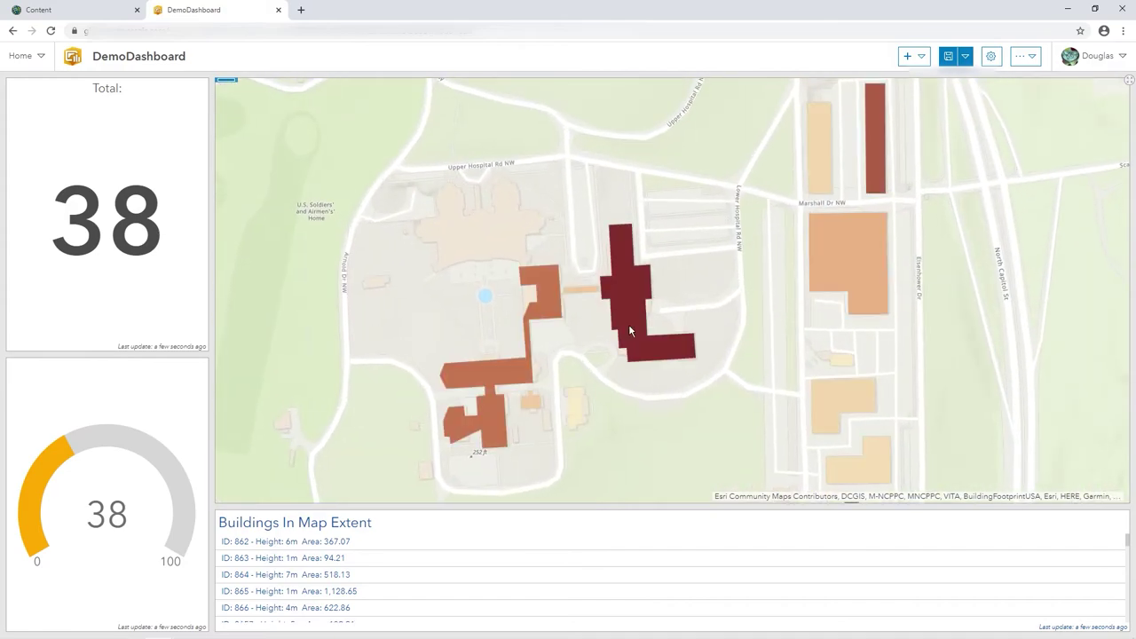
drag(619, 305, 603, 267)
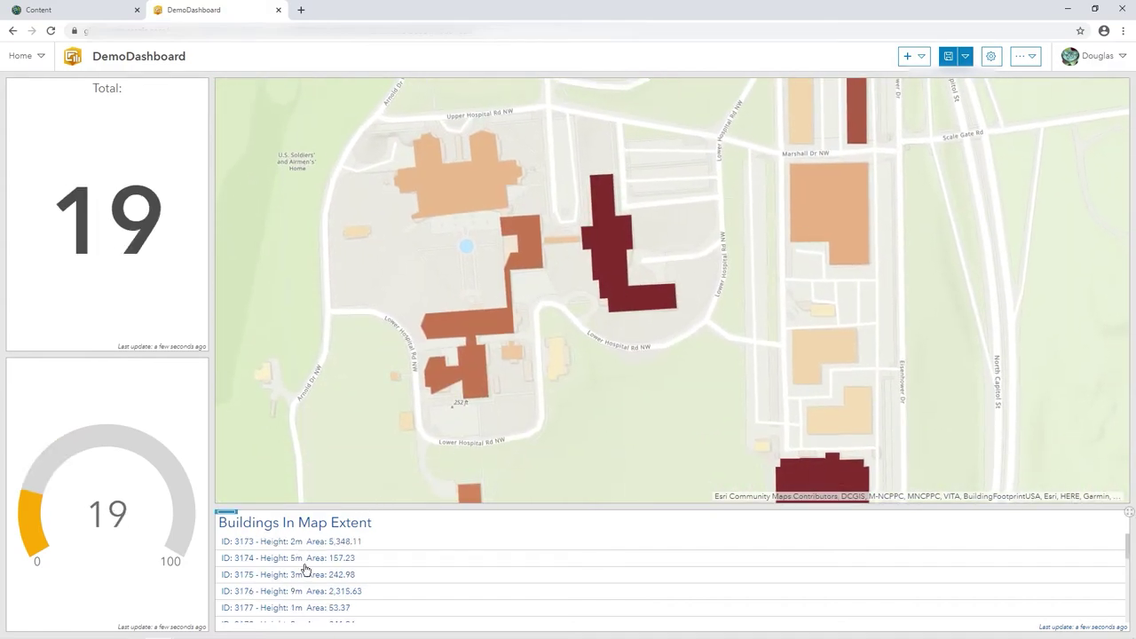
scroll(305, 572, down, 5)
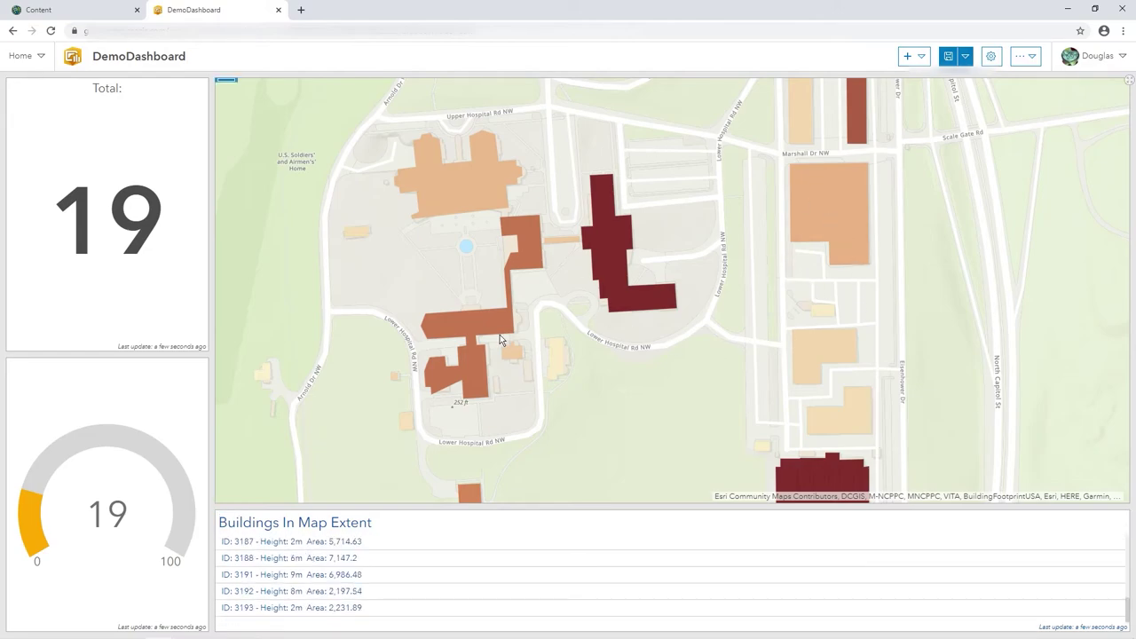
- Zoom the map to buildings 3192, 3195 and 3194 from the list, then close the pop-up
click(231, 592)
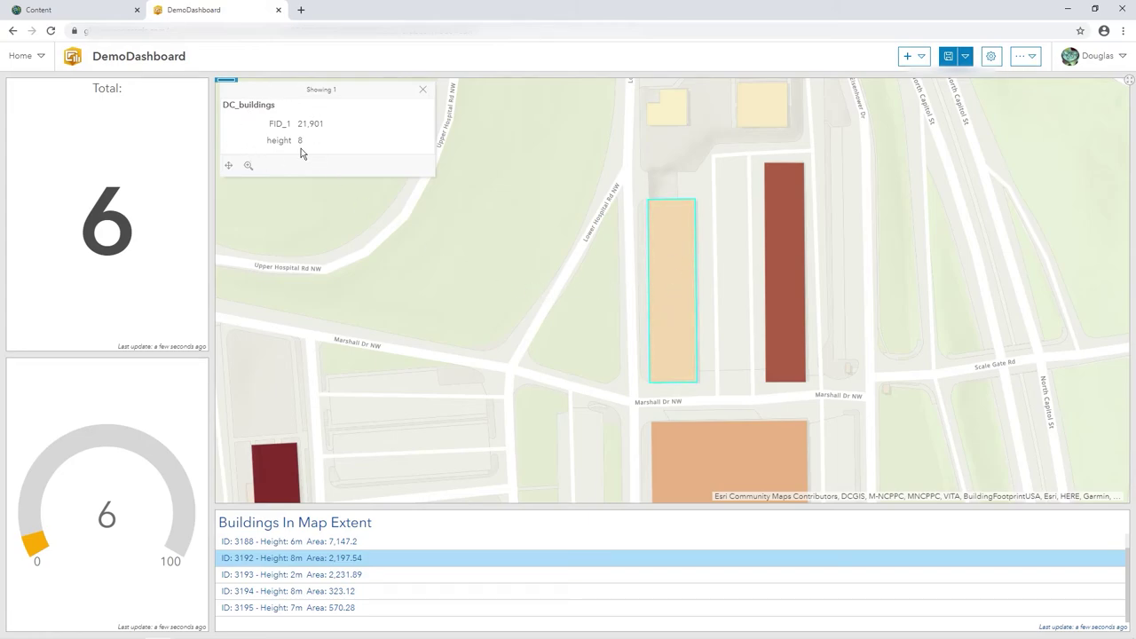
click(322, 610)
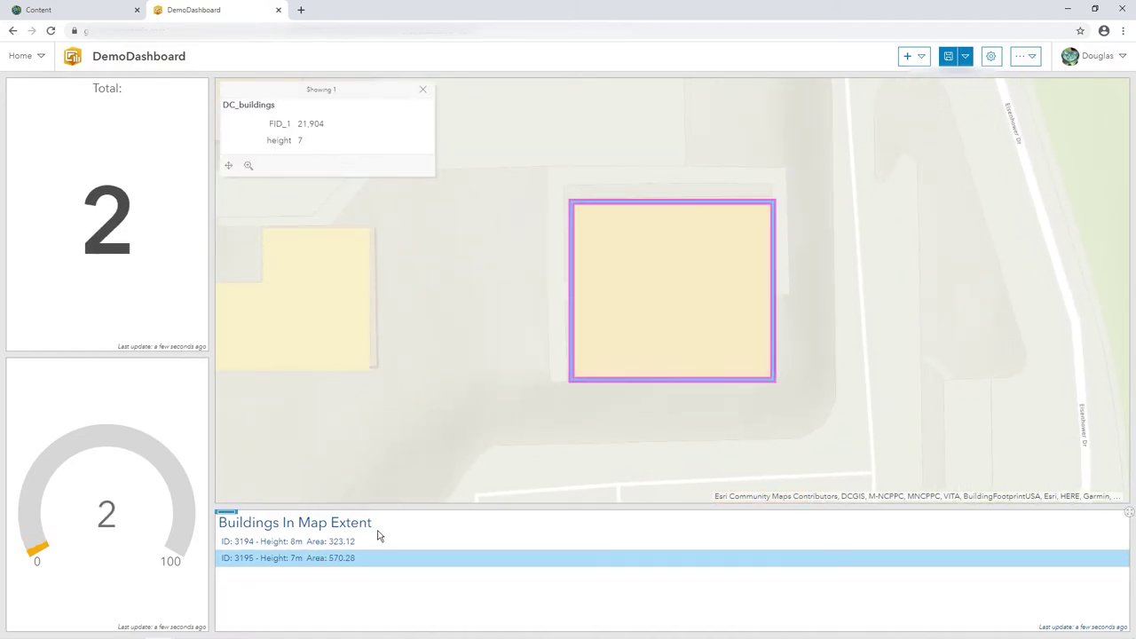
click(343, 544)
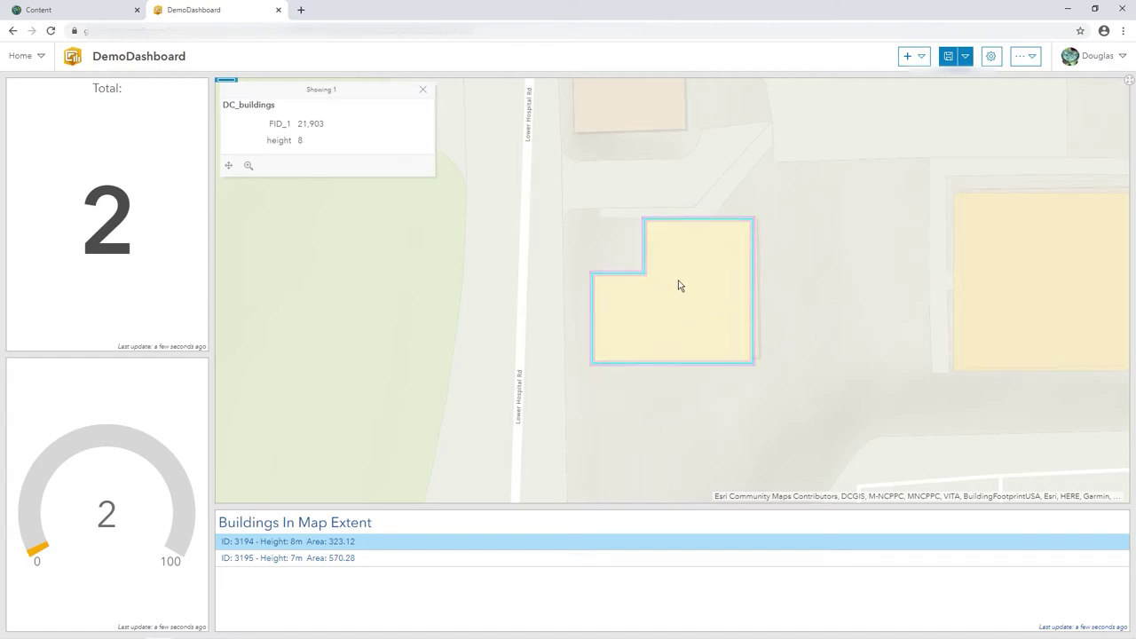
click(423, 90)
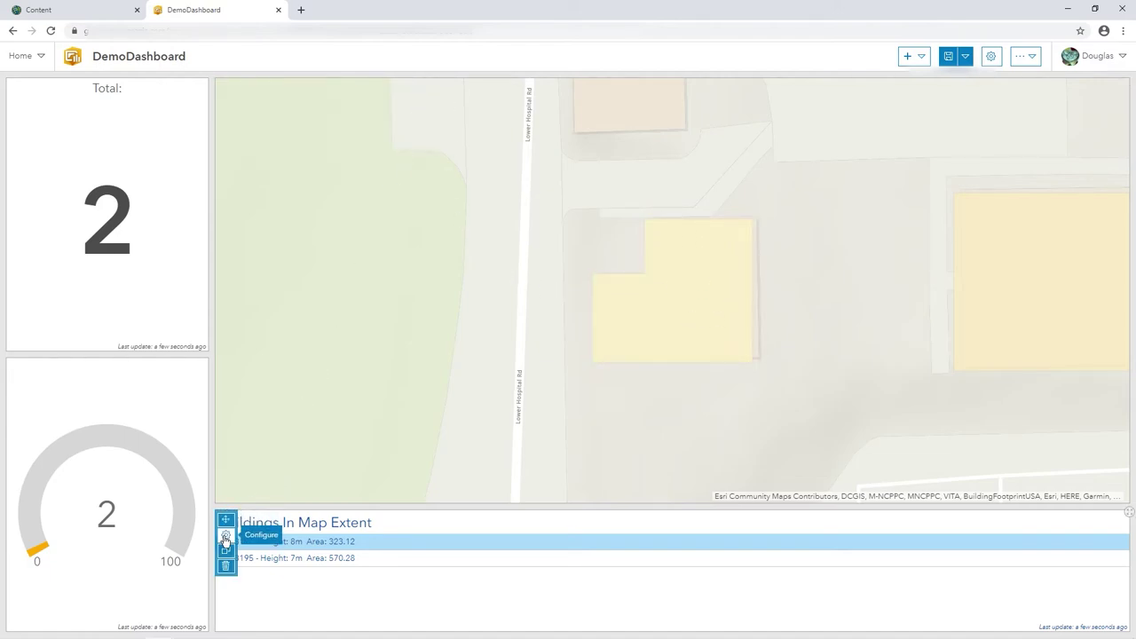
- Delete the Show Pop-up action from the building list, keeping Zoom and Flash
click(225, 535)
click(18, 161)
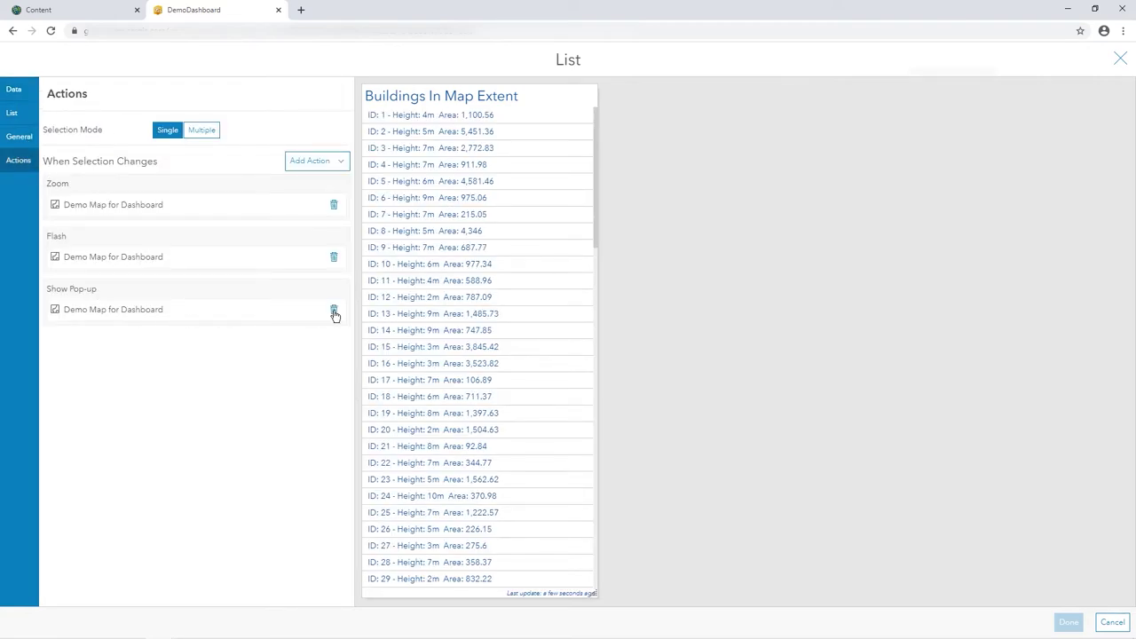
click(334, 310)
click(1069, 623)
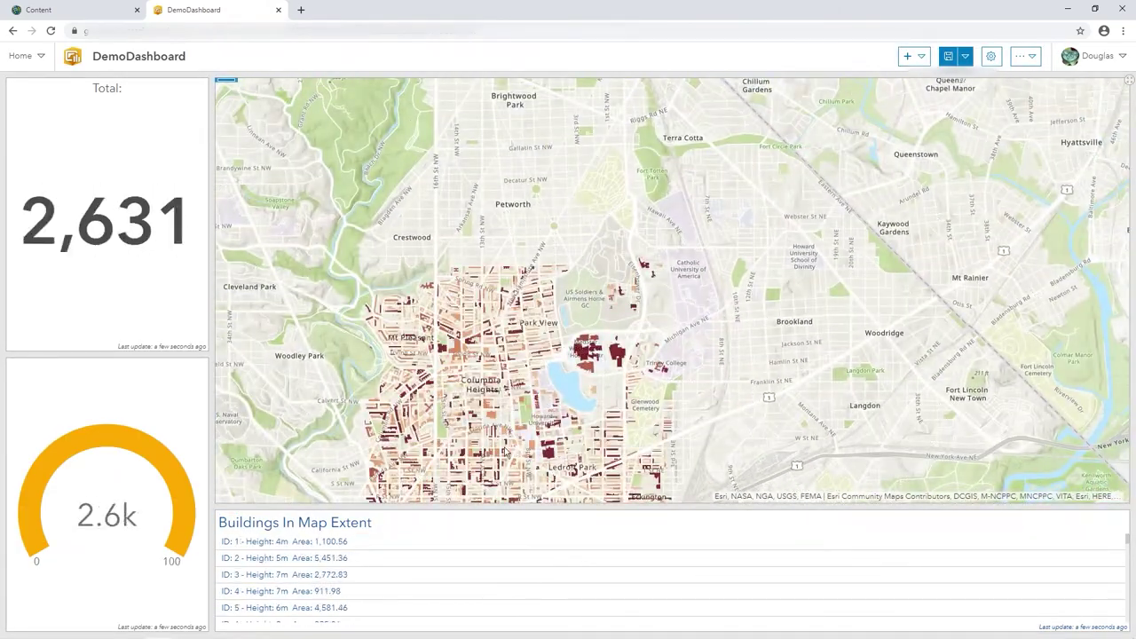
- Zoom to building ID 36 from the list and pan around Park Rd NW and Lamont St NW
scroll(272, 606, down, 5)
scroll(275, 605, down, 2)
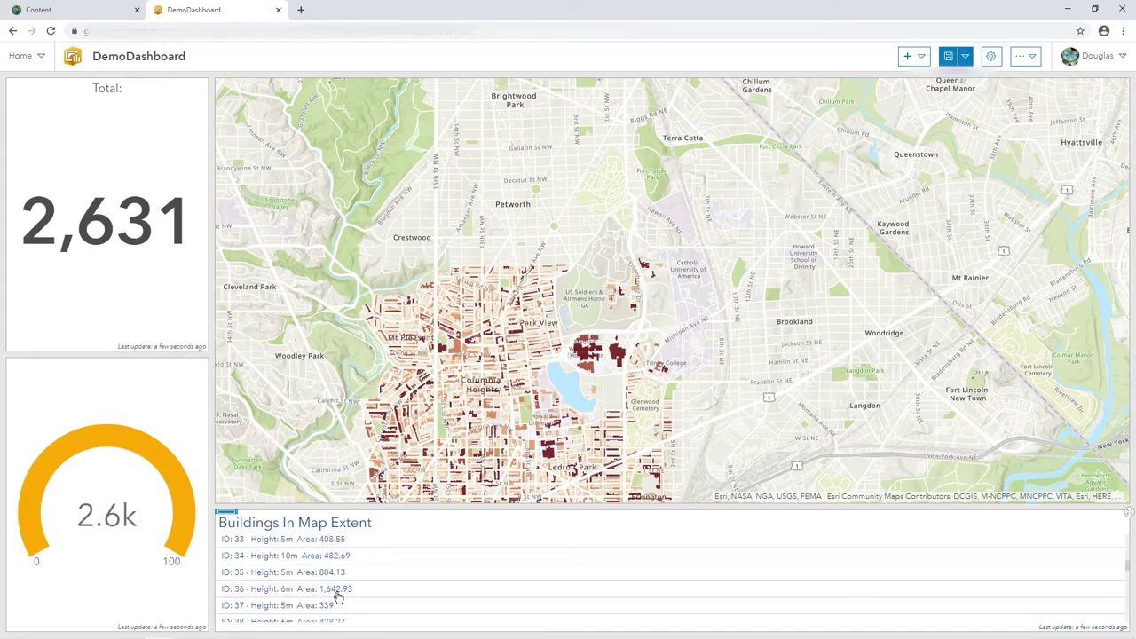
click(277, 593)
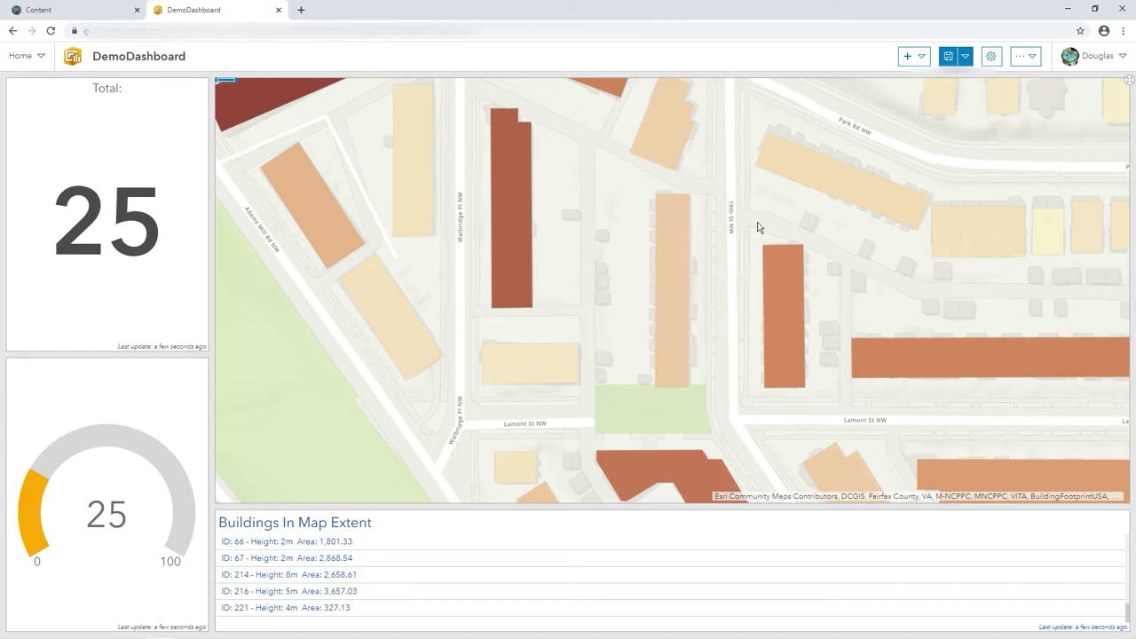
drag(757, 227, 695, 269)
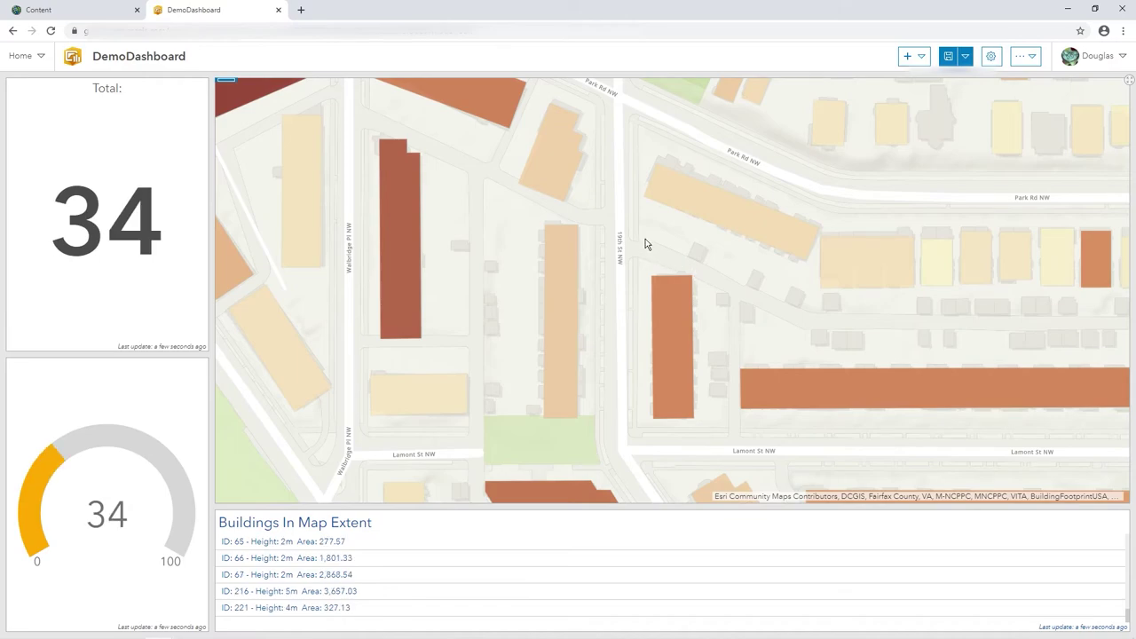
drag(675, 227, 711, 278)
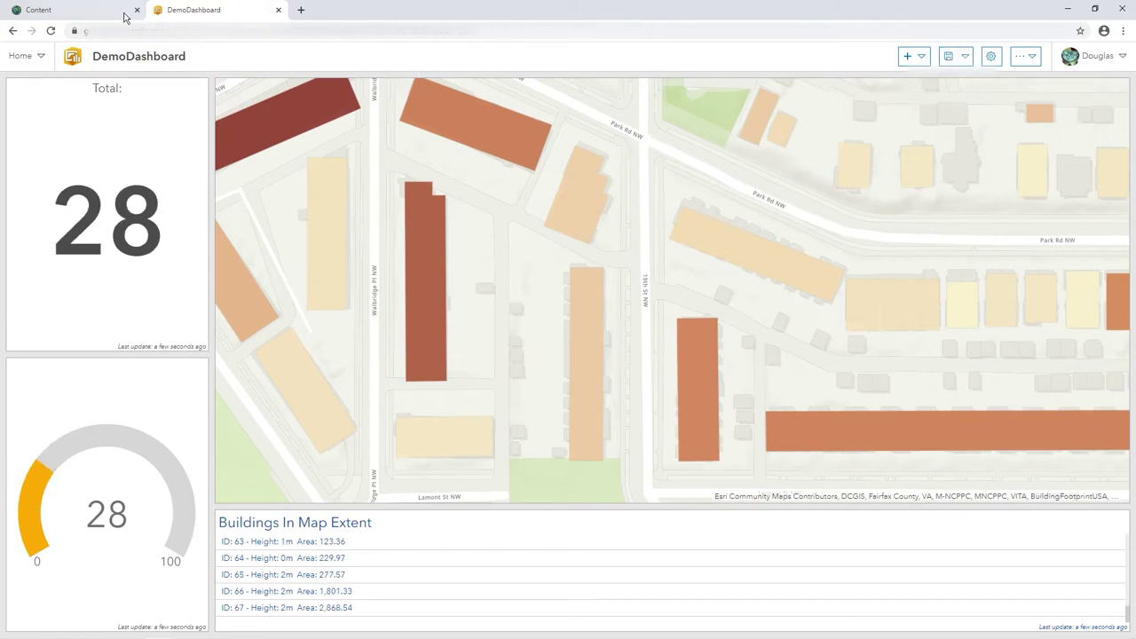
drag(718, 216, 695, 246)
drag(609, 258, 617, 230)
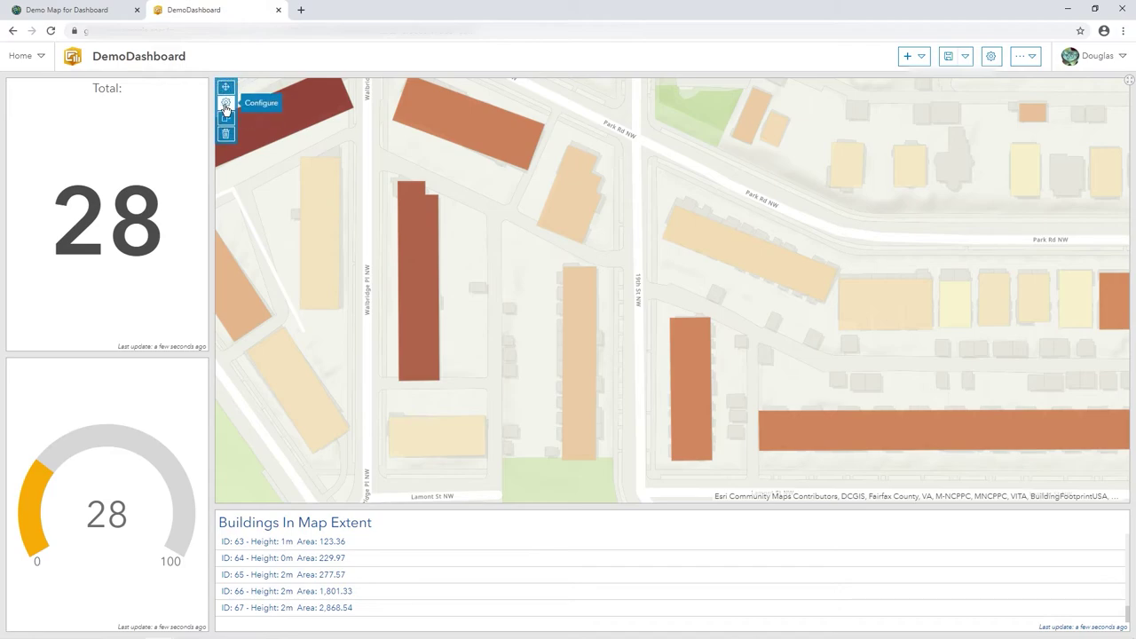
- Give the map a Line scalebar and enable Legend, Layer Visibility, Basemap Switcher and Search
click(226, 104)
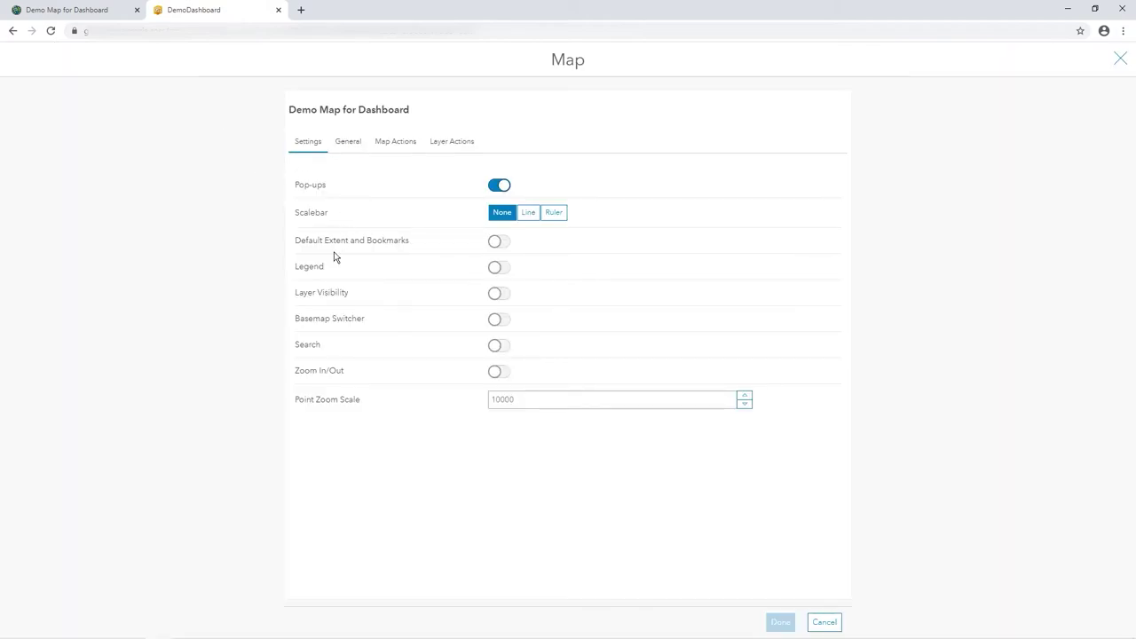
click(530, 215)
click(505, 271)
click(501, 296)
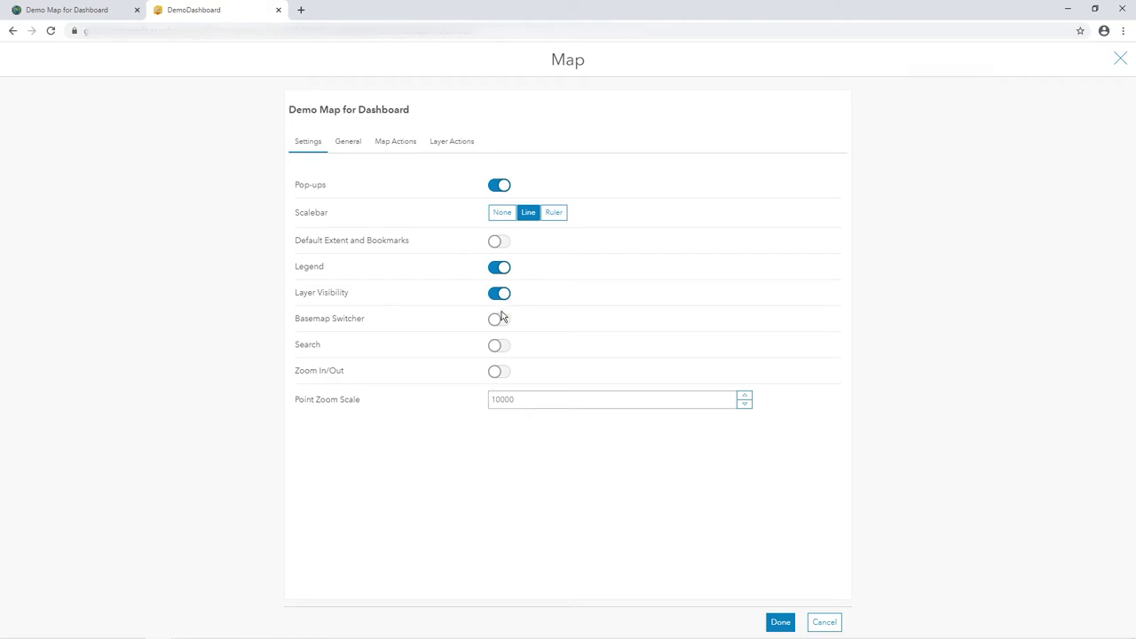
click(504, 325)
click(498, 349)
- Title the map 'Demo Dashboard using DC Buildings'
click(355, 146)
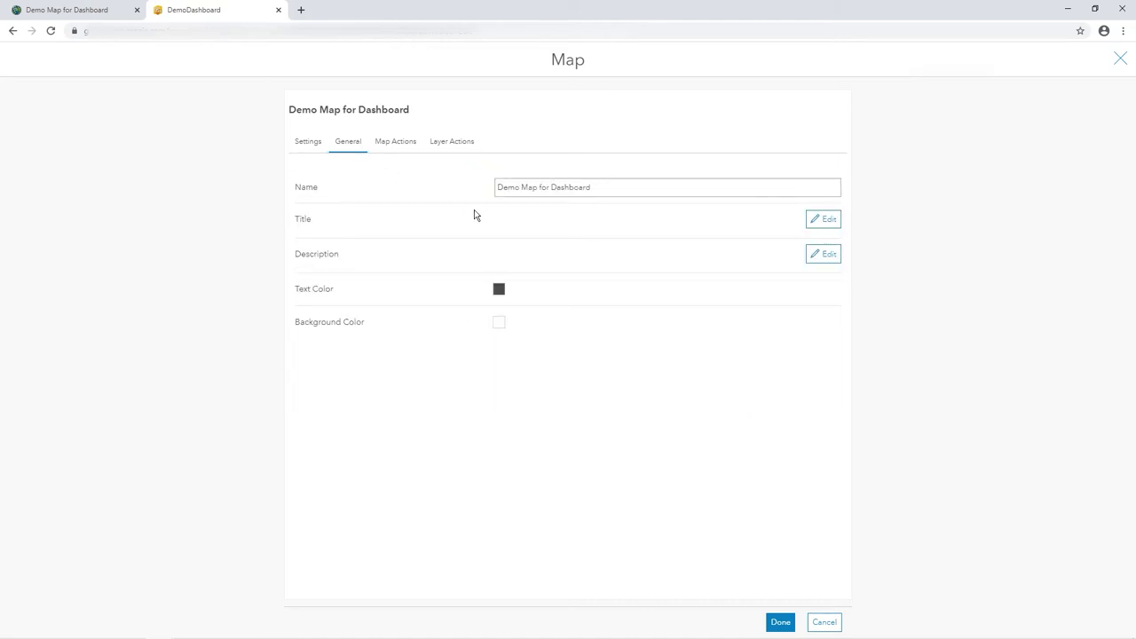
click(820, 222)
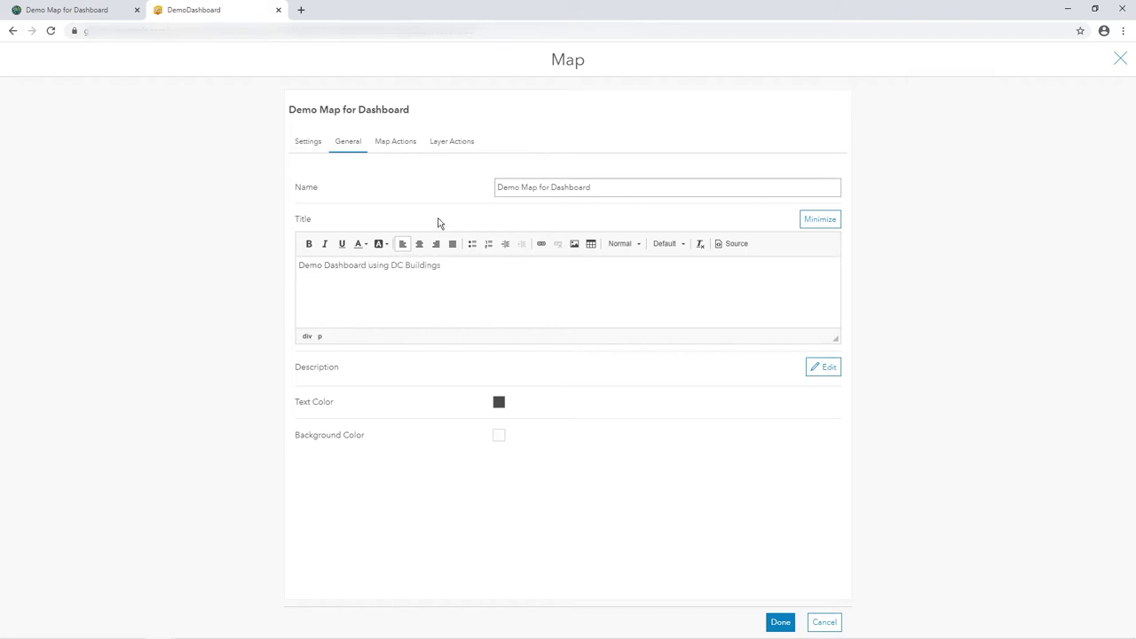
click(776, 621)
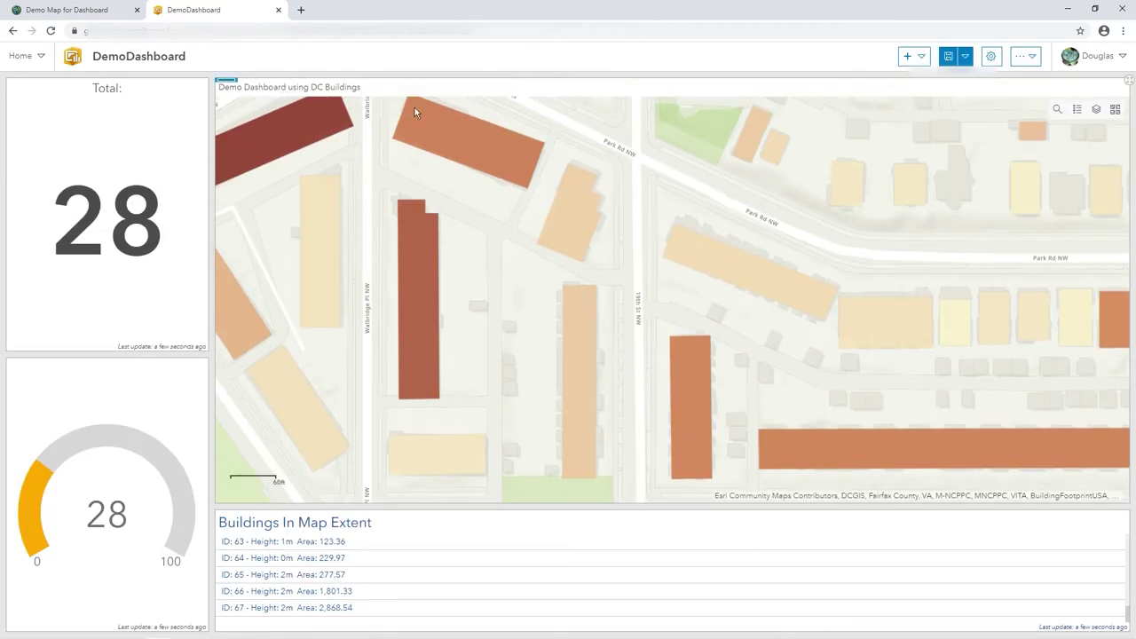
- Pan to nearby buildings and toggle the DC_buildings layer off and back on
drag(677, 286, 322, 230)
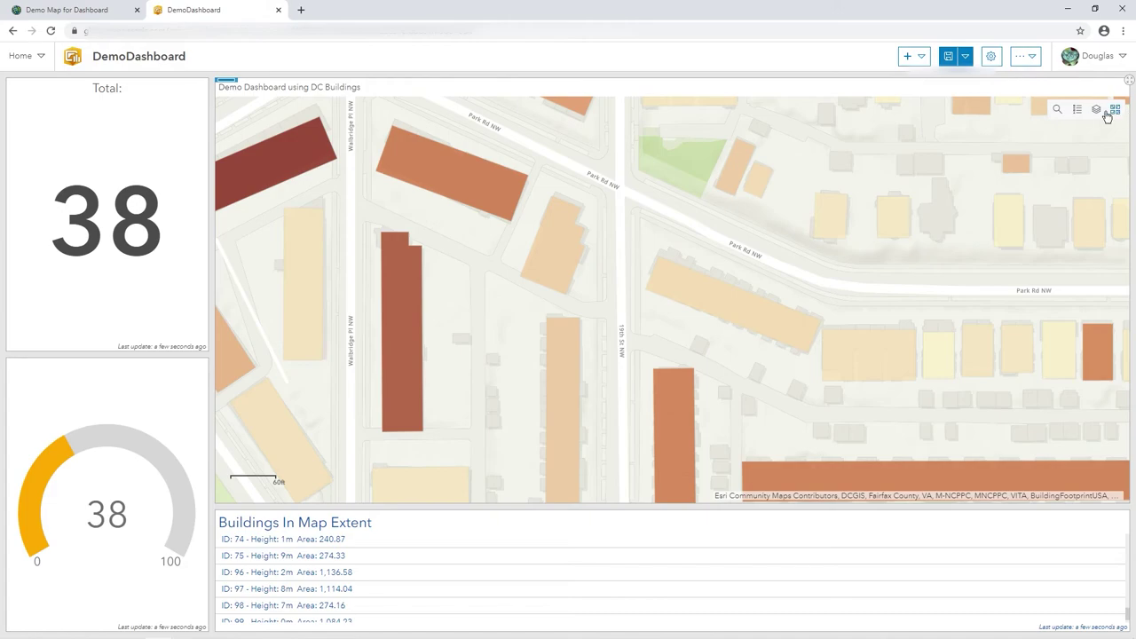
click(1098, 111)
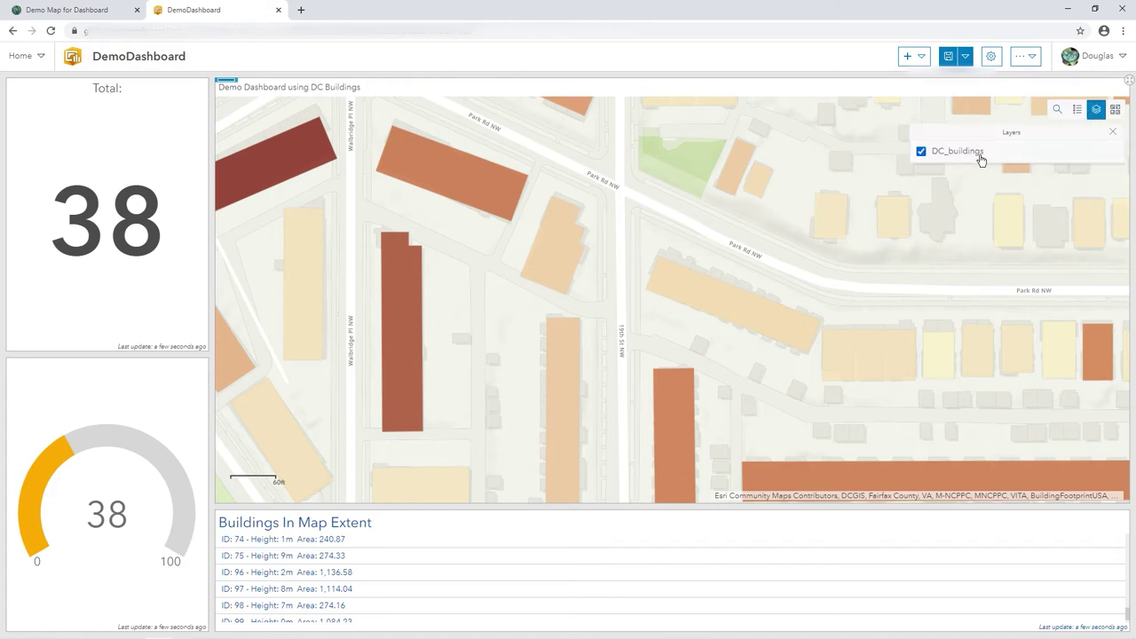
click(921, 152)
click(921, 152)
scroll(773, 285, down, 2)
click(1112, 131)
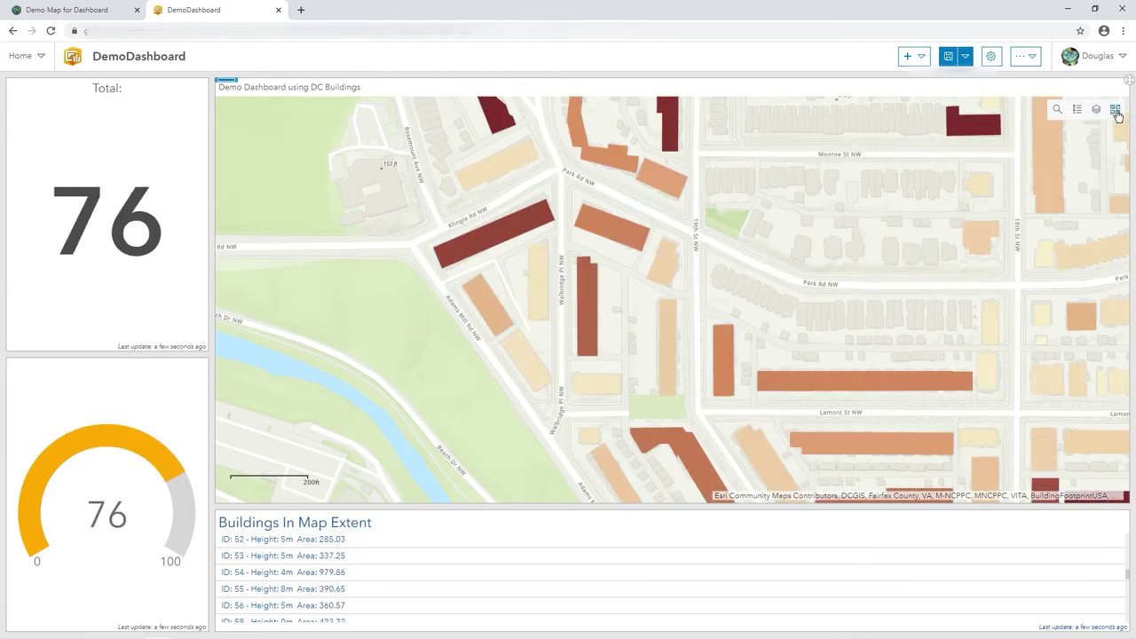
- Switch the map basemap to Imagery and briefly check the legend
click(1116, 109)
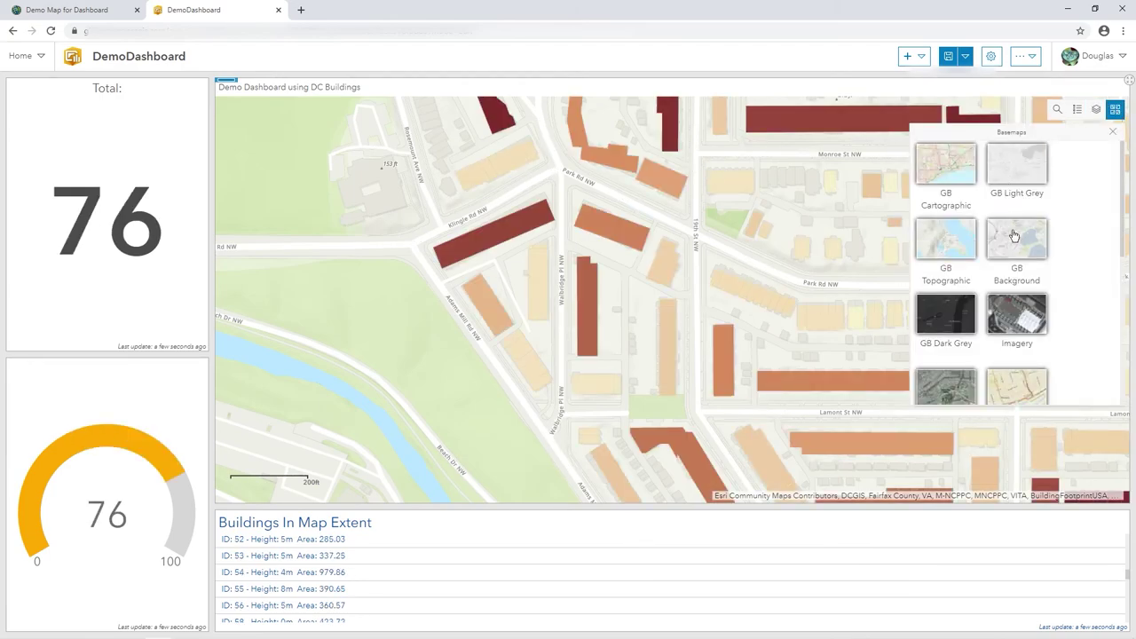
click(946, 390)
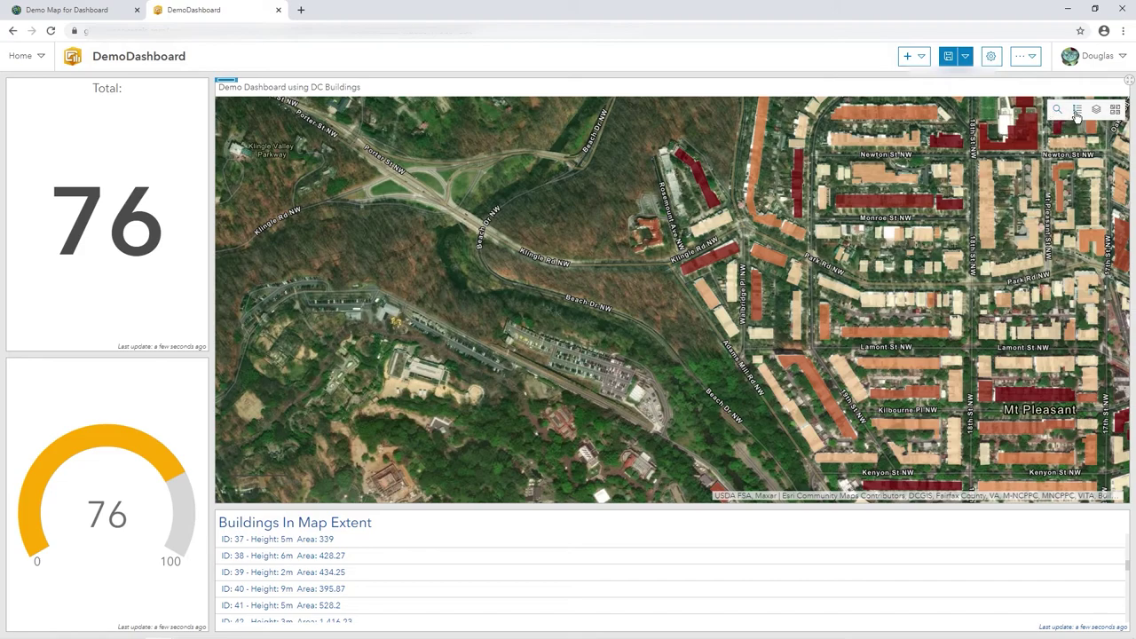
click(1077, 111)
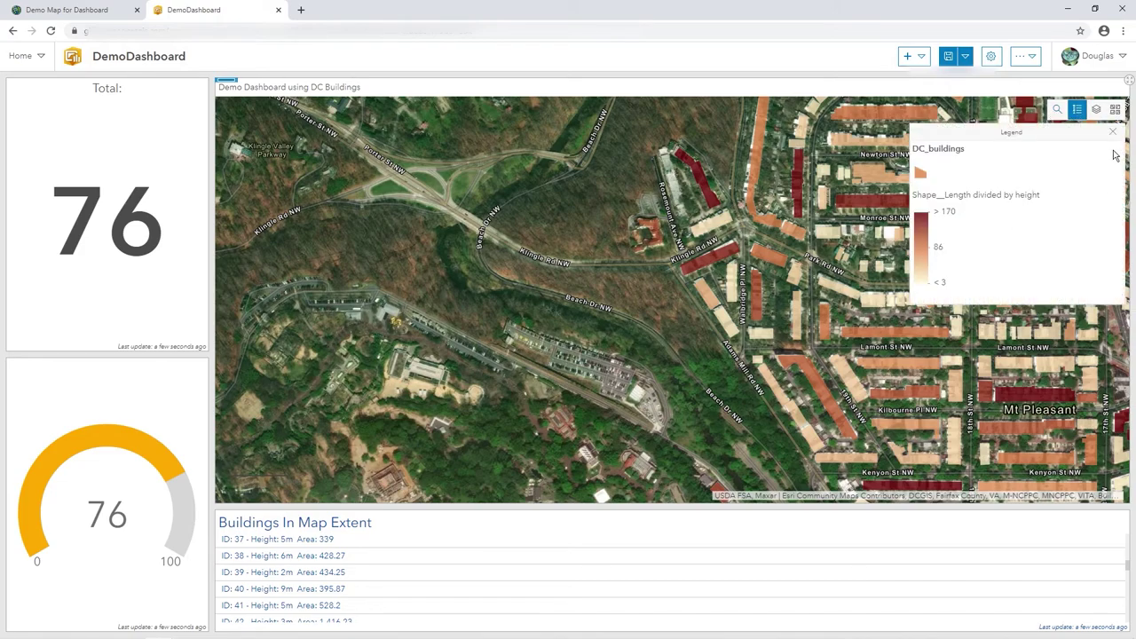
click(1113, 133)
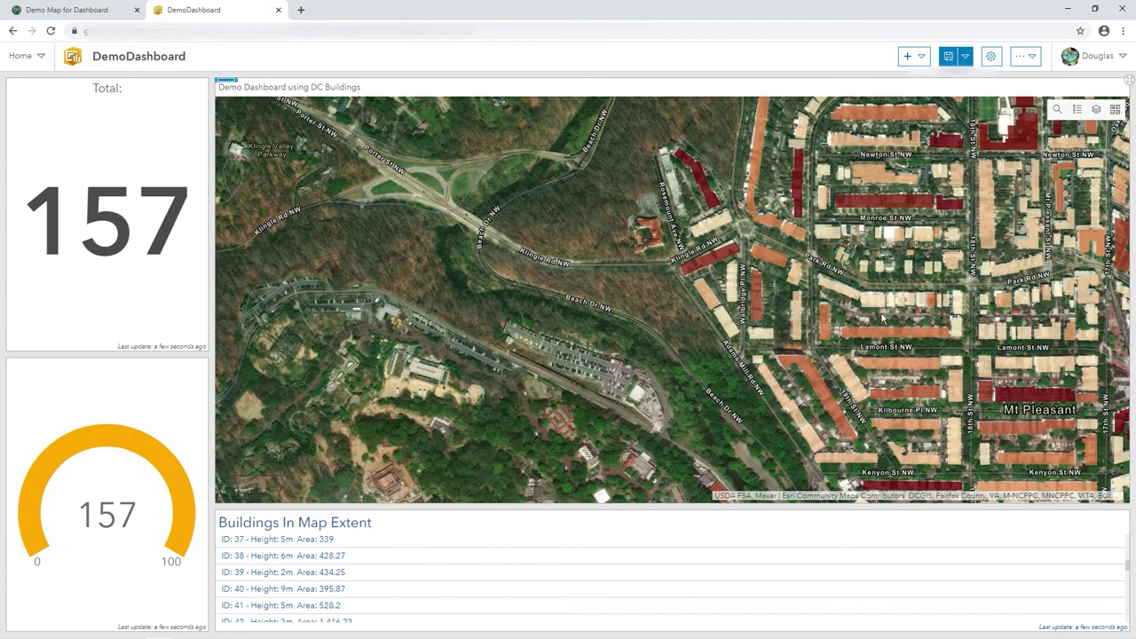
- Try an empty address search, then zoom out and pan over Mount Pleasant and Park View
drag(892, 315, 707, 360)
click(1058, 112)
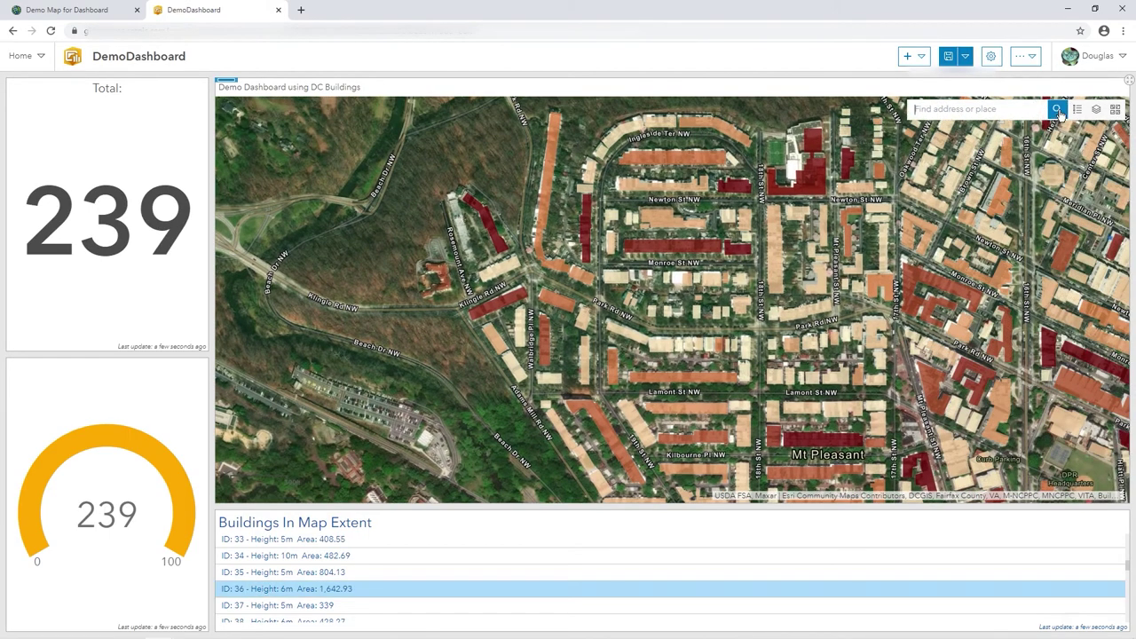
click(1057, 113)
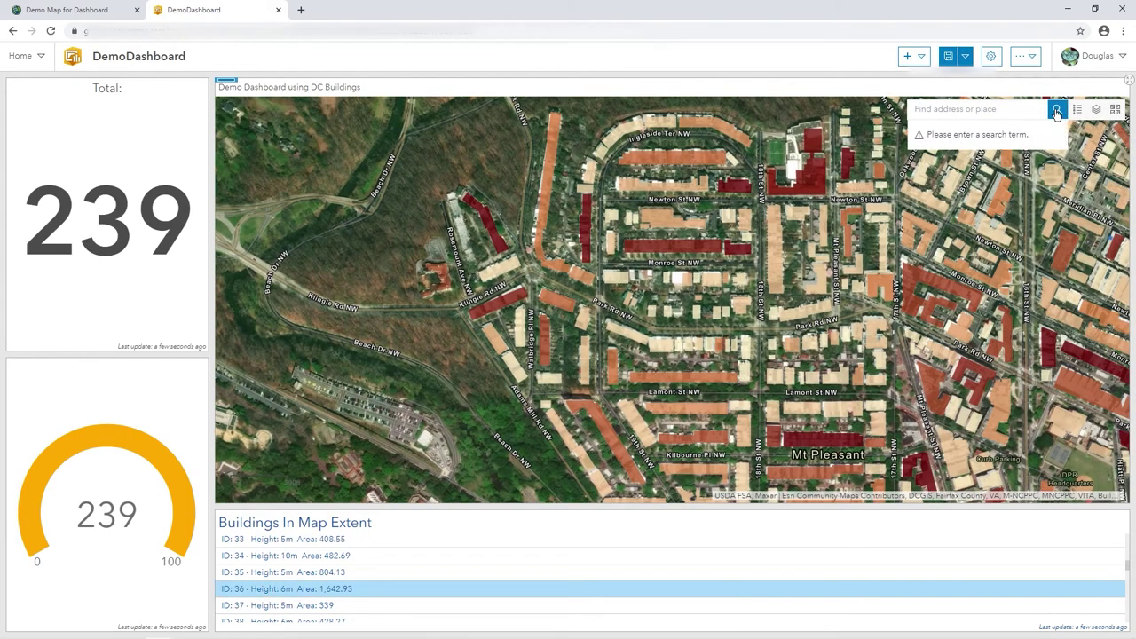
scroll(799, 281, down, 1)
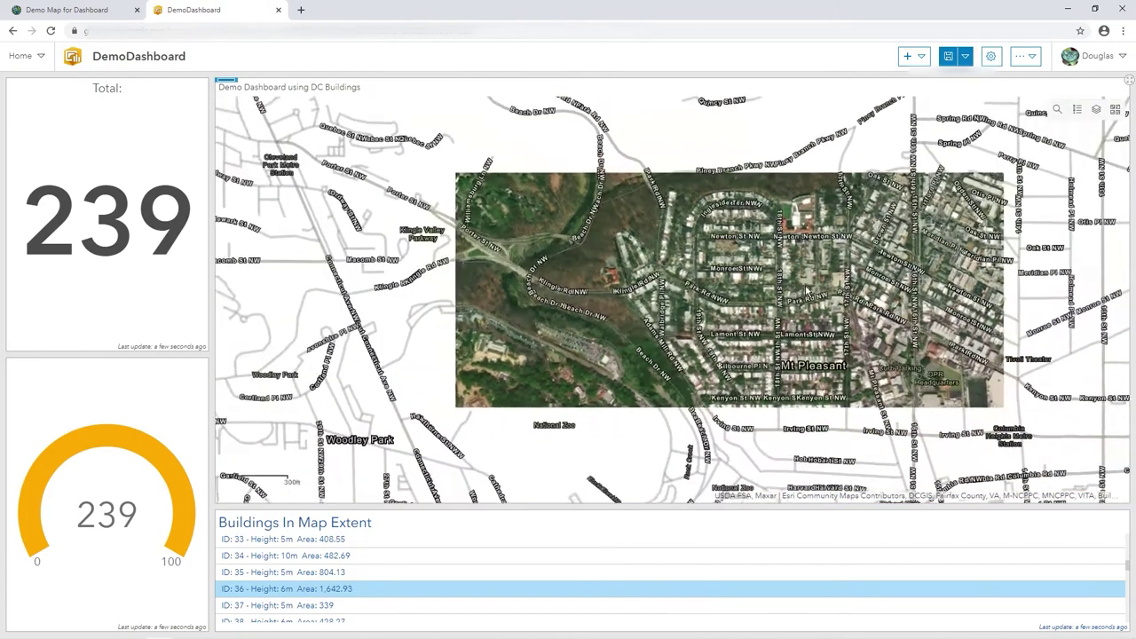
drag(842, 302, 550, 286)
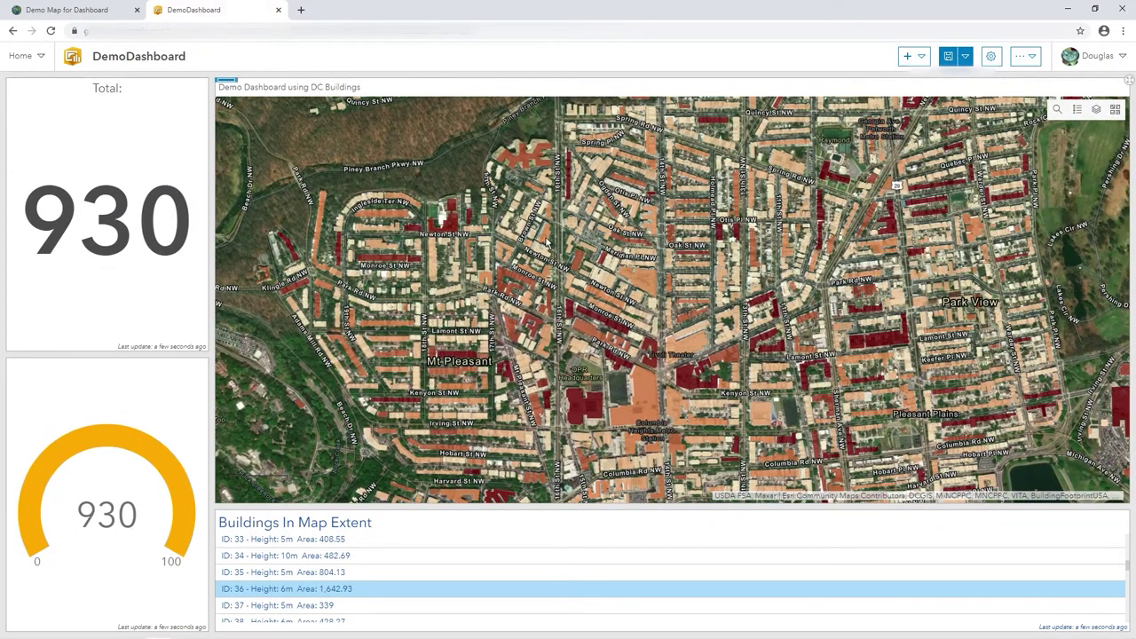
- Save the dashboard, then open the DemoDashboard item page from My Content
click(949, 59)
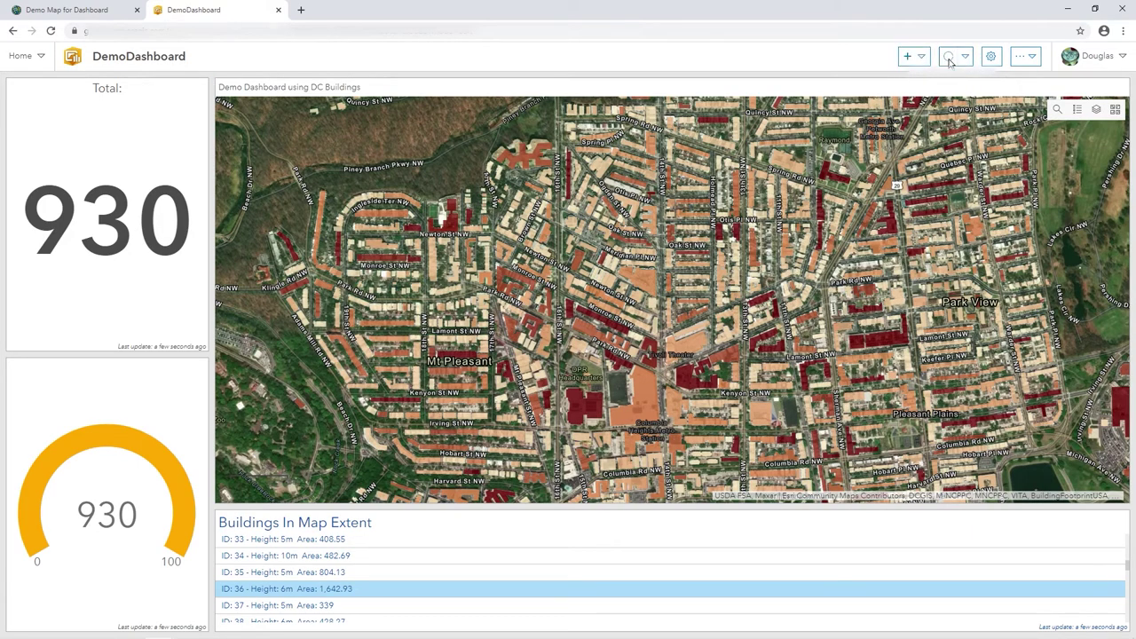
click(105, 13)
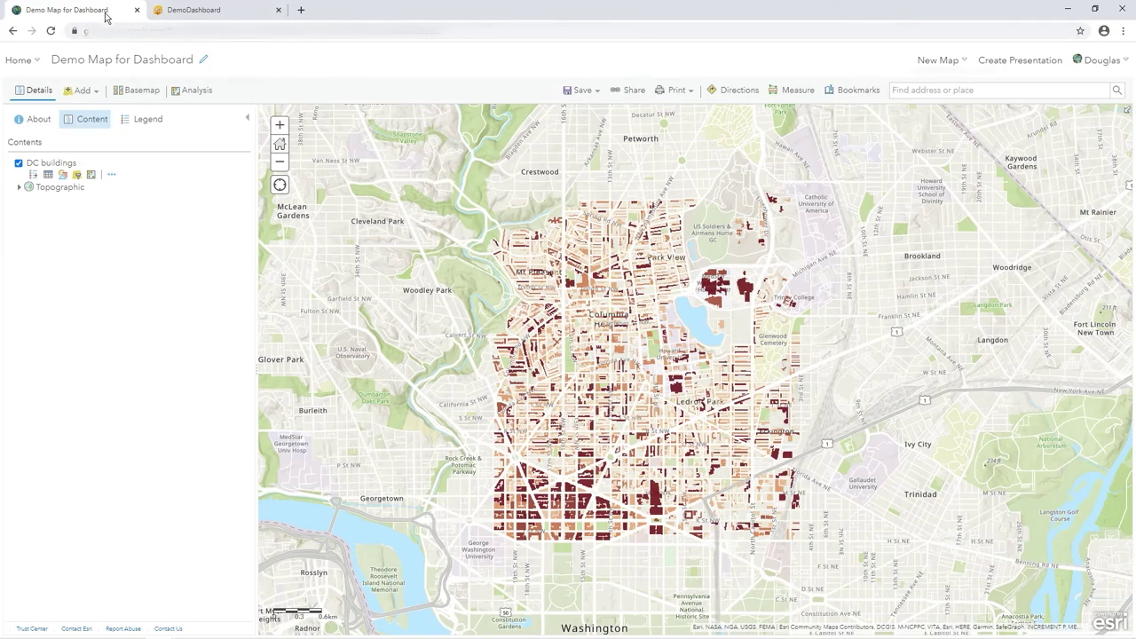
click(20, 60)
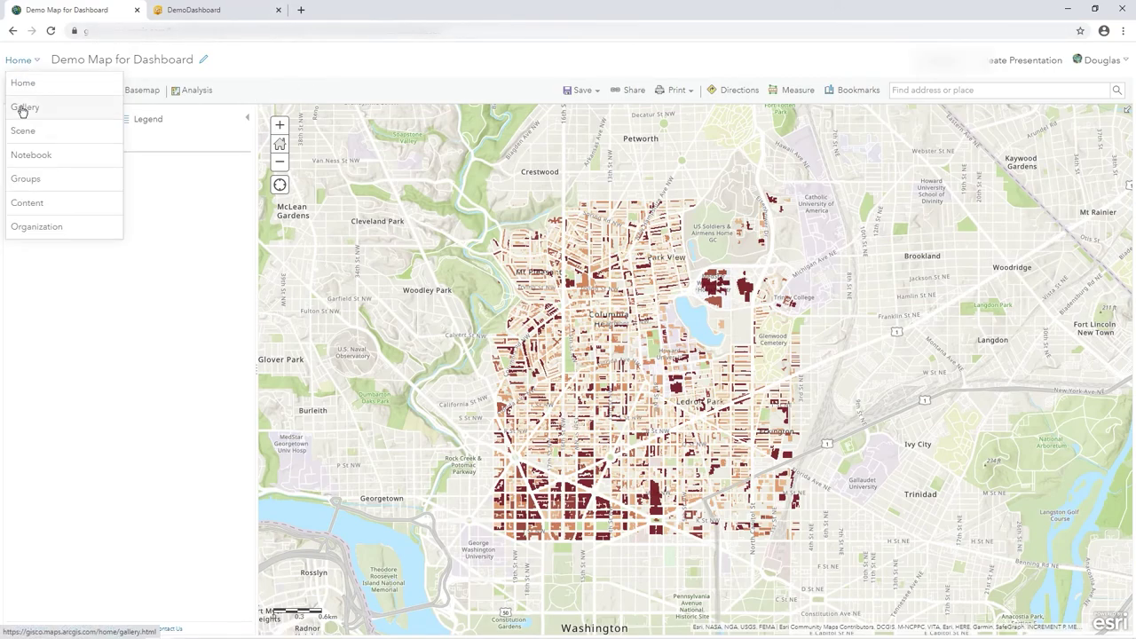
click(19, 203)
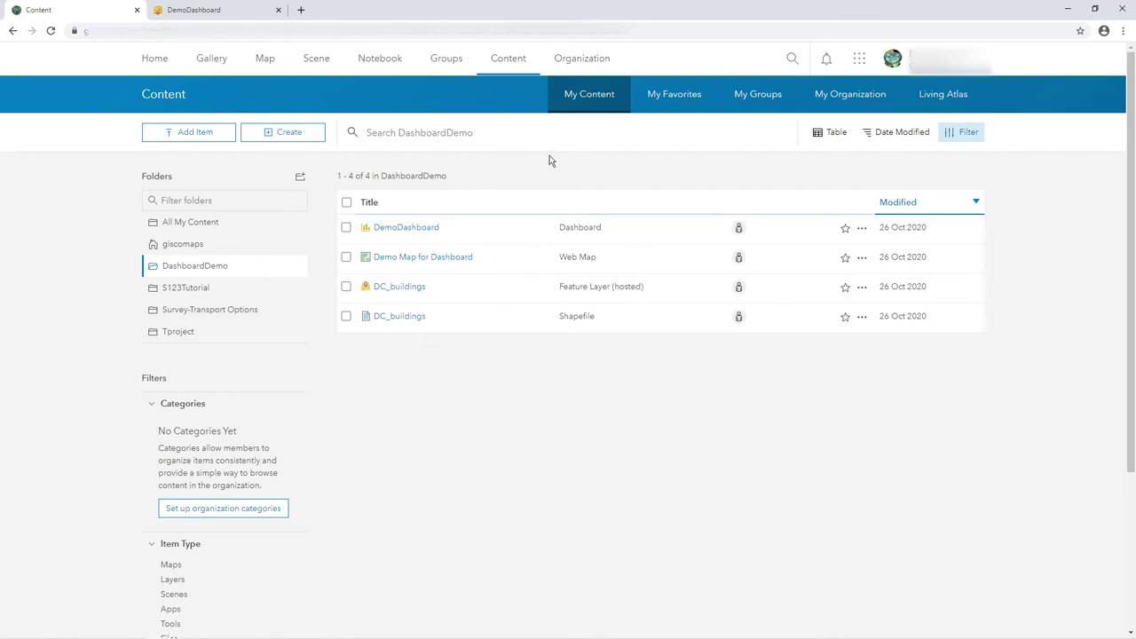
click(412, 231)
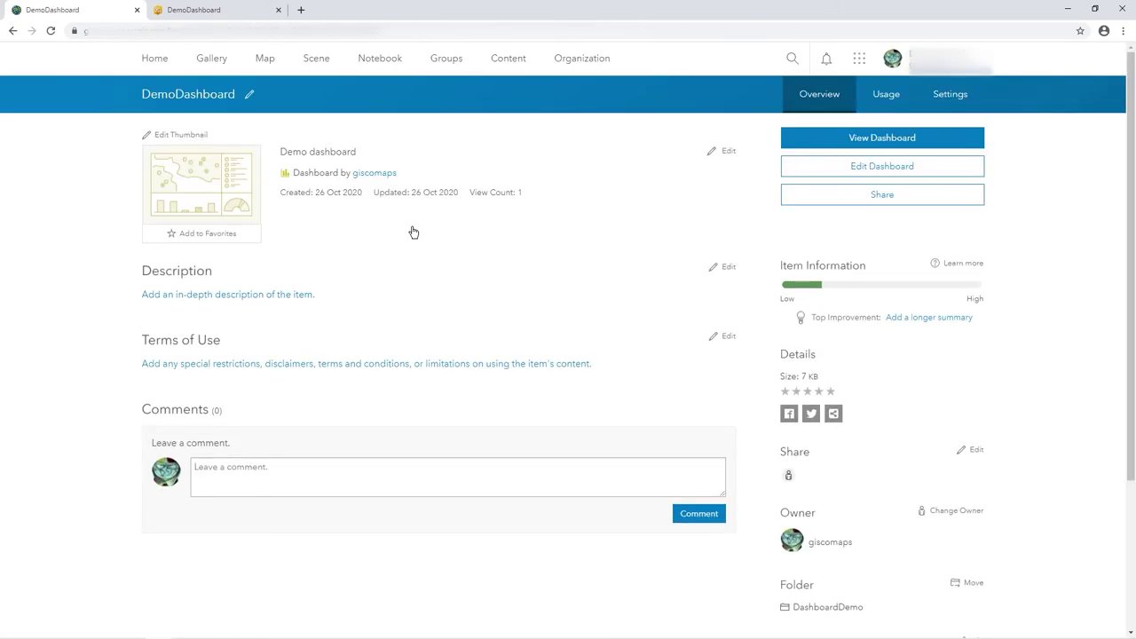
scroll(997, 388, down, 3)
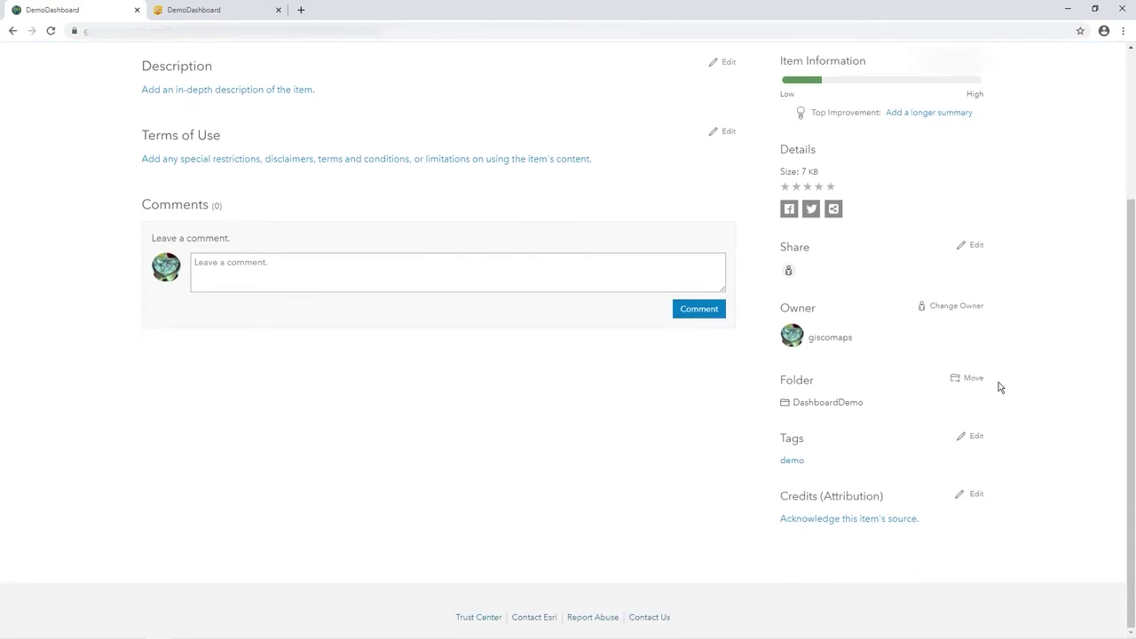
scroll(998, 388, up, 3)
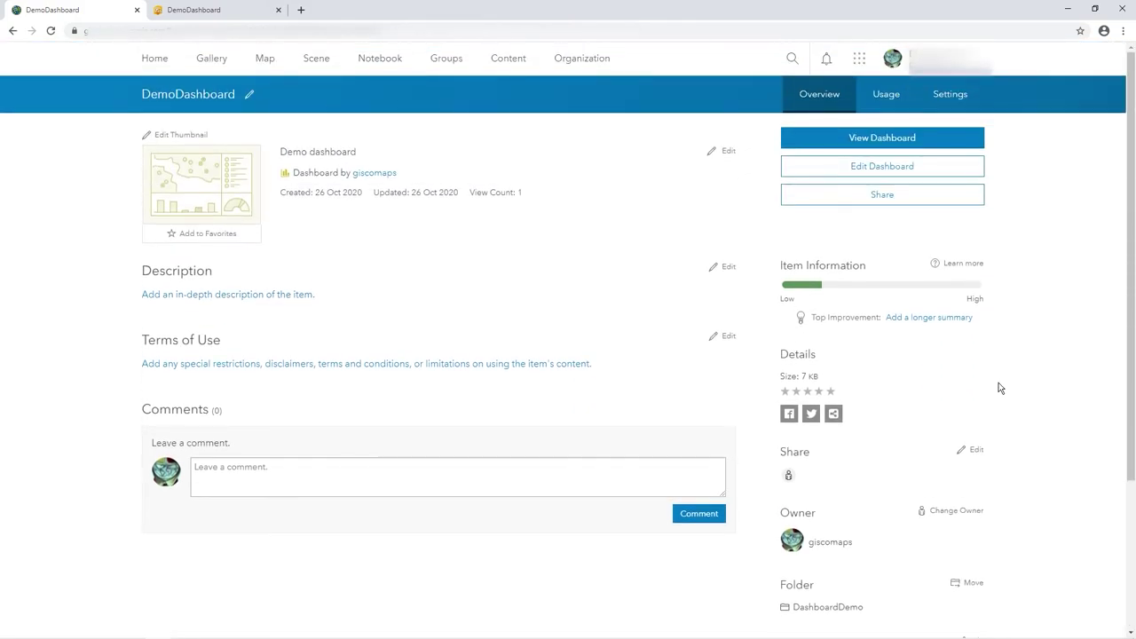
- Open the dashboard's Share settings and cancel without changing anything
click(977, 452)
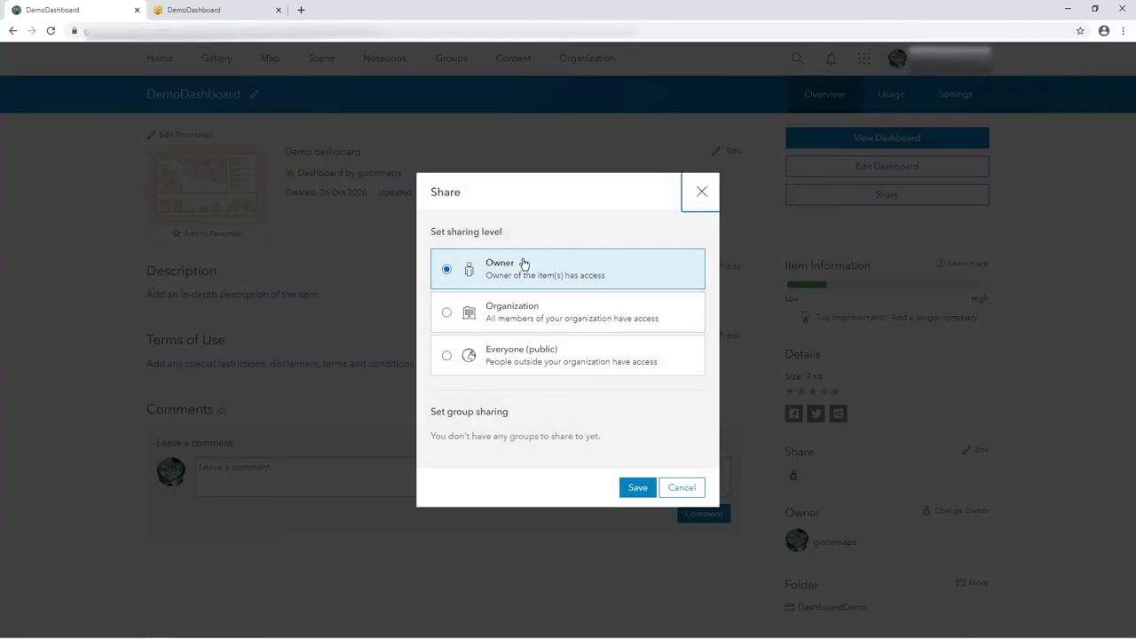
click(685, 490)
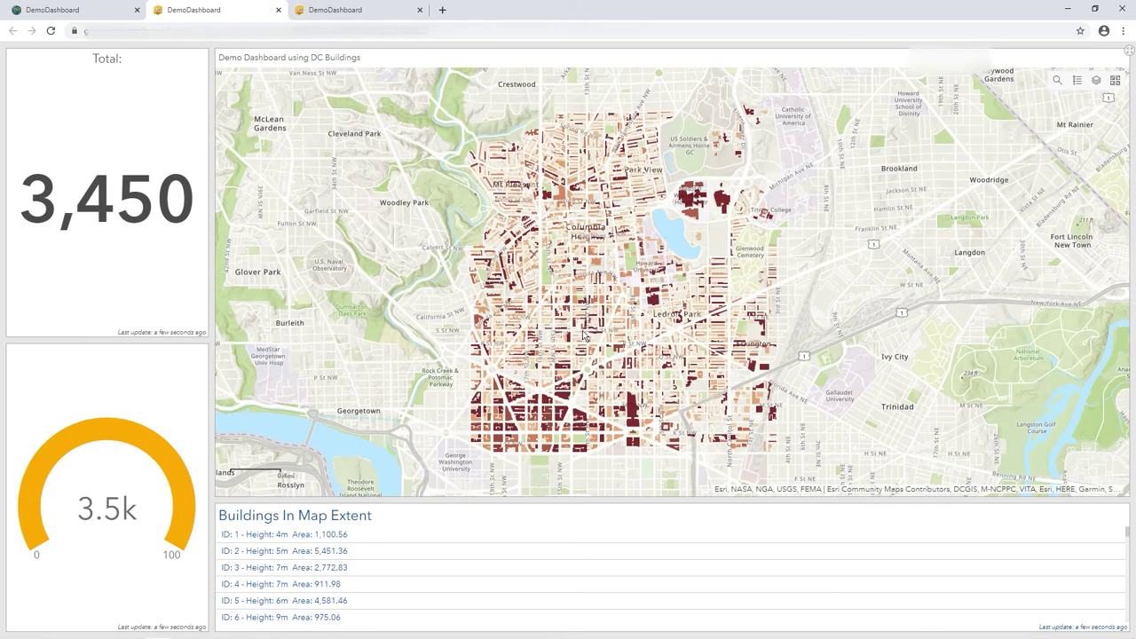
- Pan the view-mode map and toggle its Legend, Layers and Basemap panels
drag(615, 313, 584, 330)
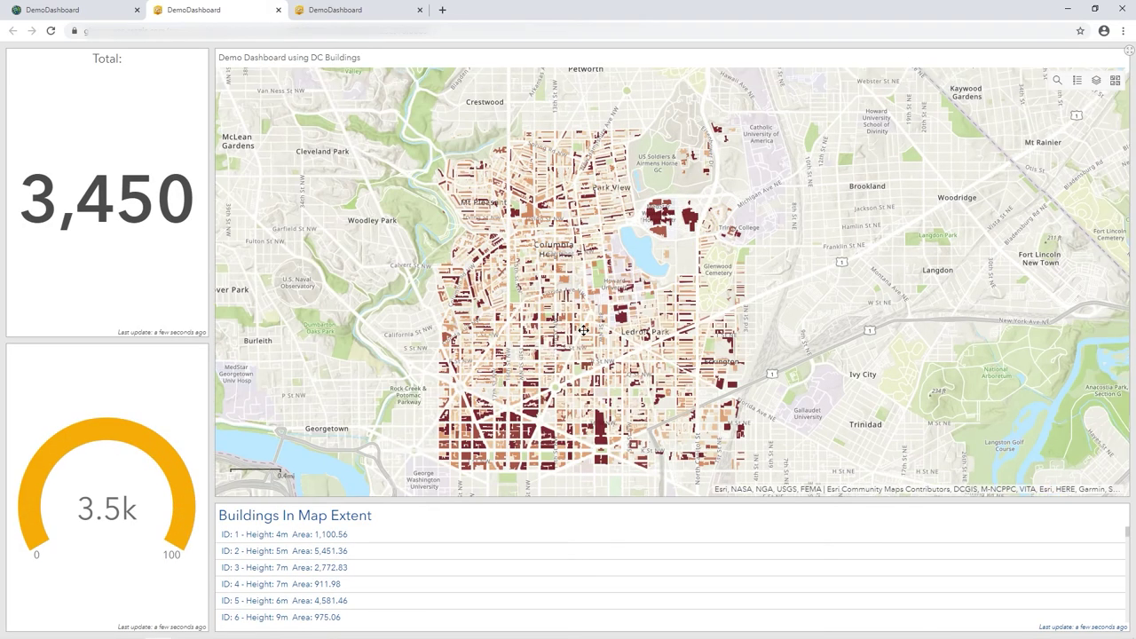
scroll(611, 286, up, 3)
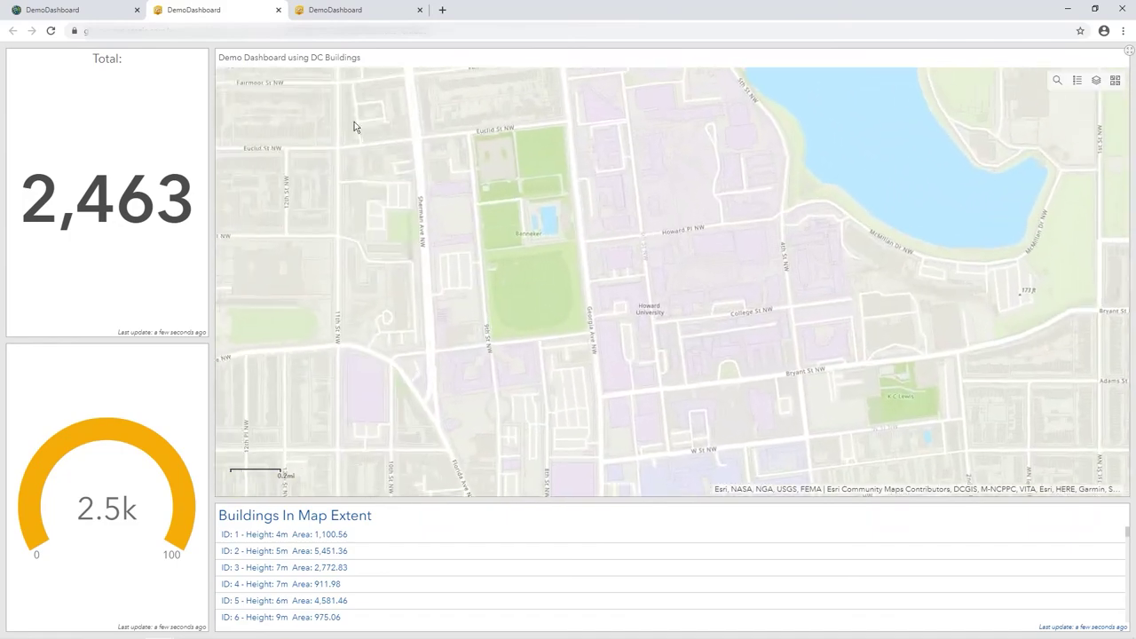
click(1077, 81)
click(1079, 80)
click(1095, 83)
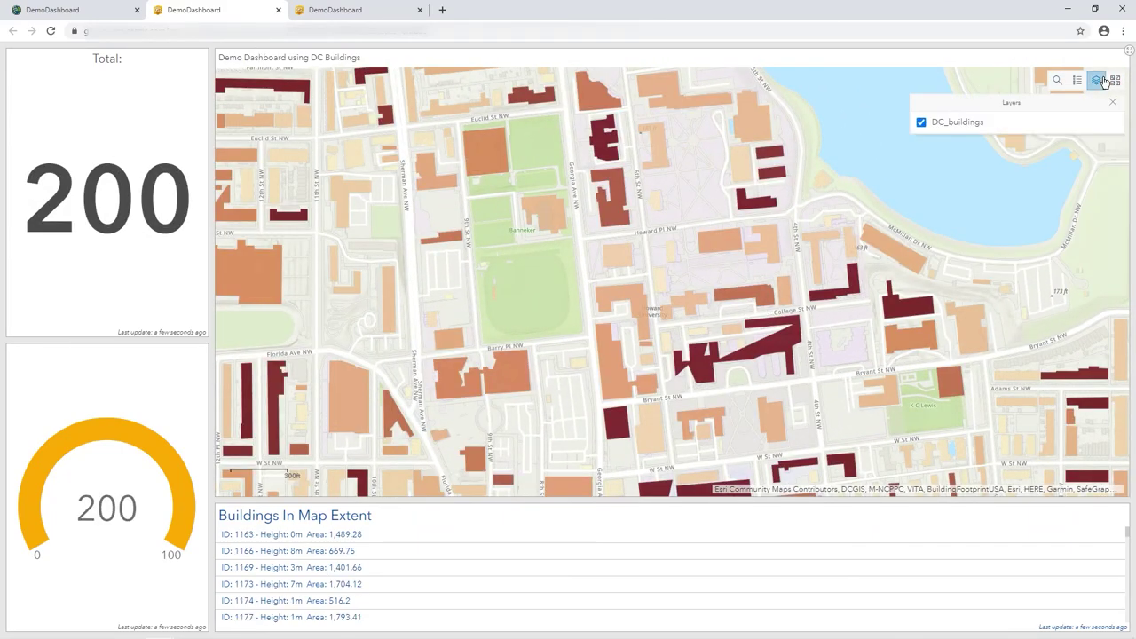
click(1077, 81)
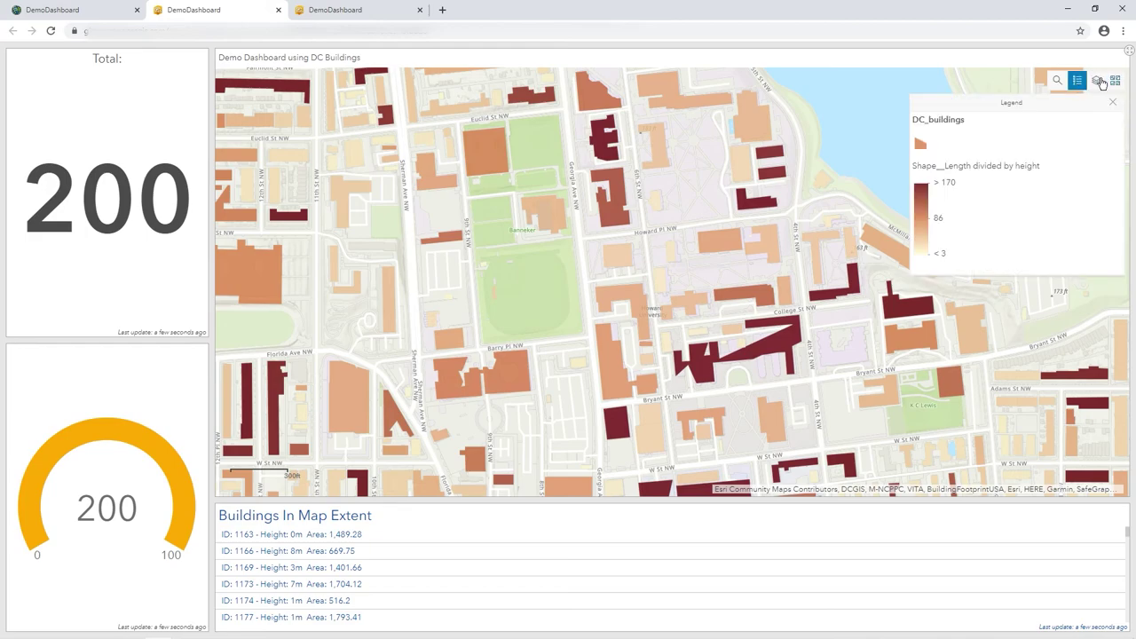
click(1095, 82)
click(1078, 82)
click(1077, 82)
click(1115, 81)
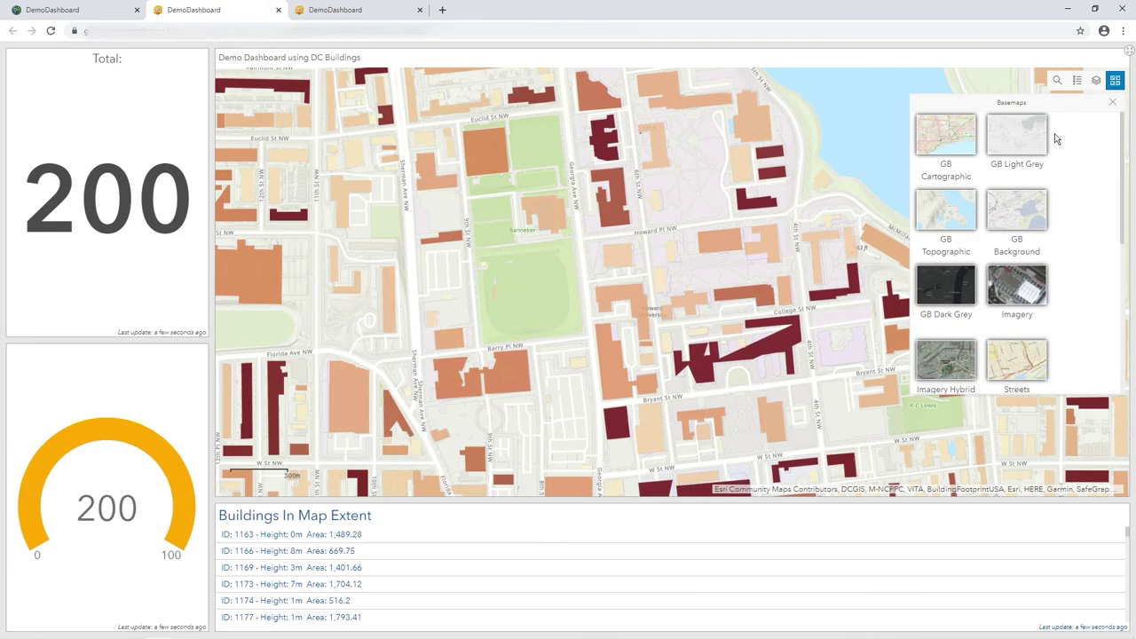
click(1017, 135)
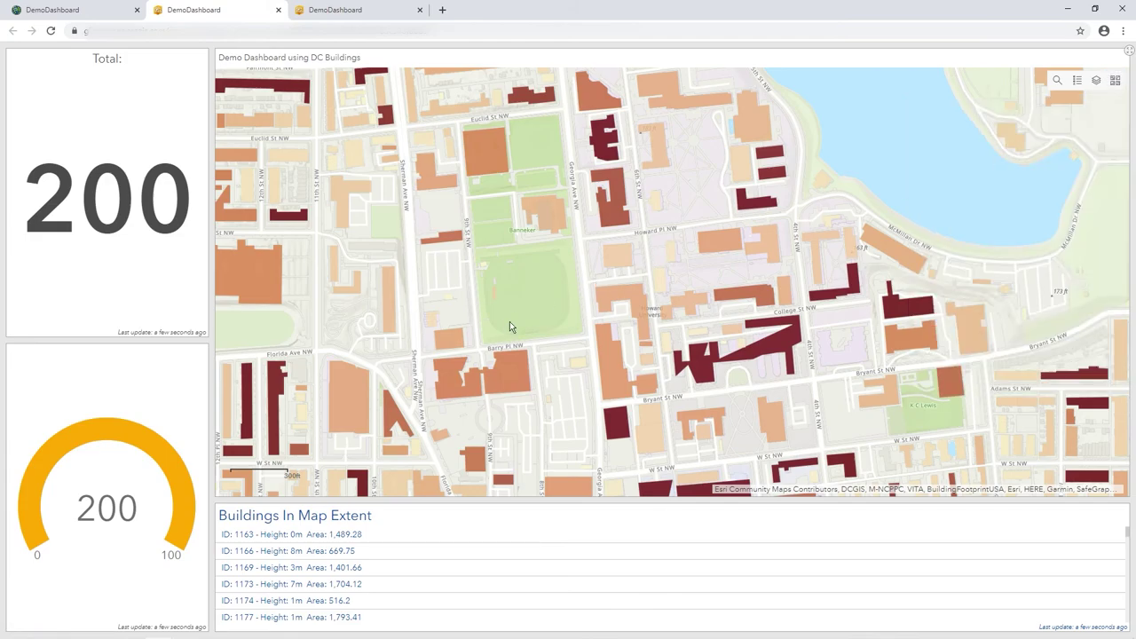
- Inspect a building's attributes, zoom to building ID 684 from the list, then return to editing
scroll(510, 324, down, 2)
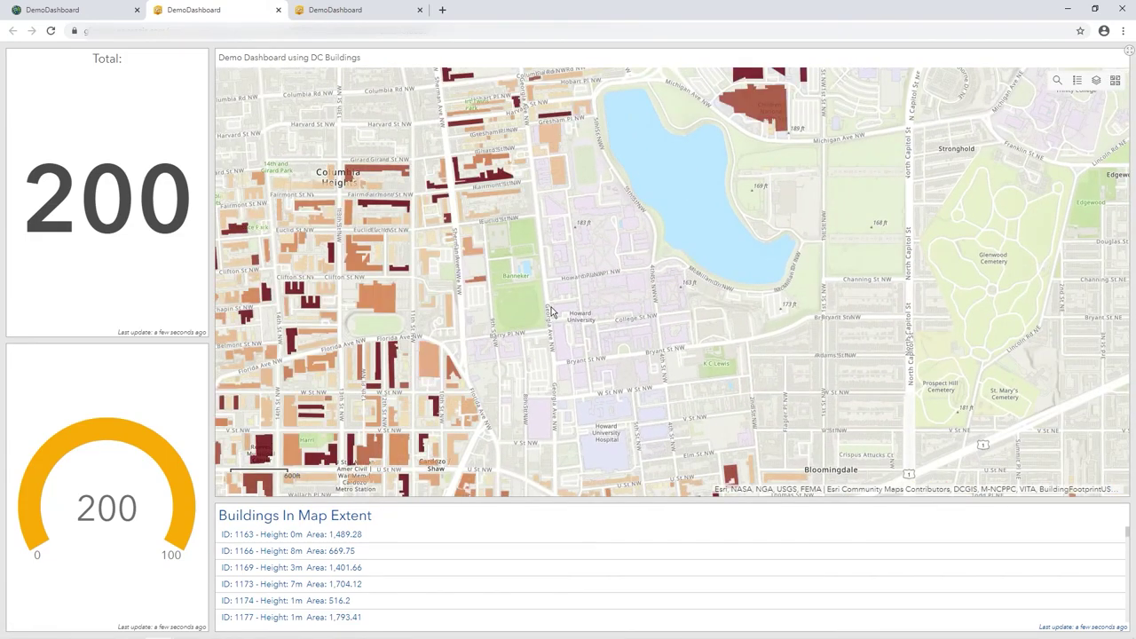
scroll(559, 309, down, 2)
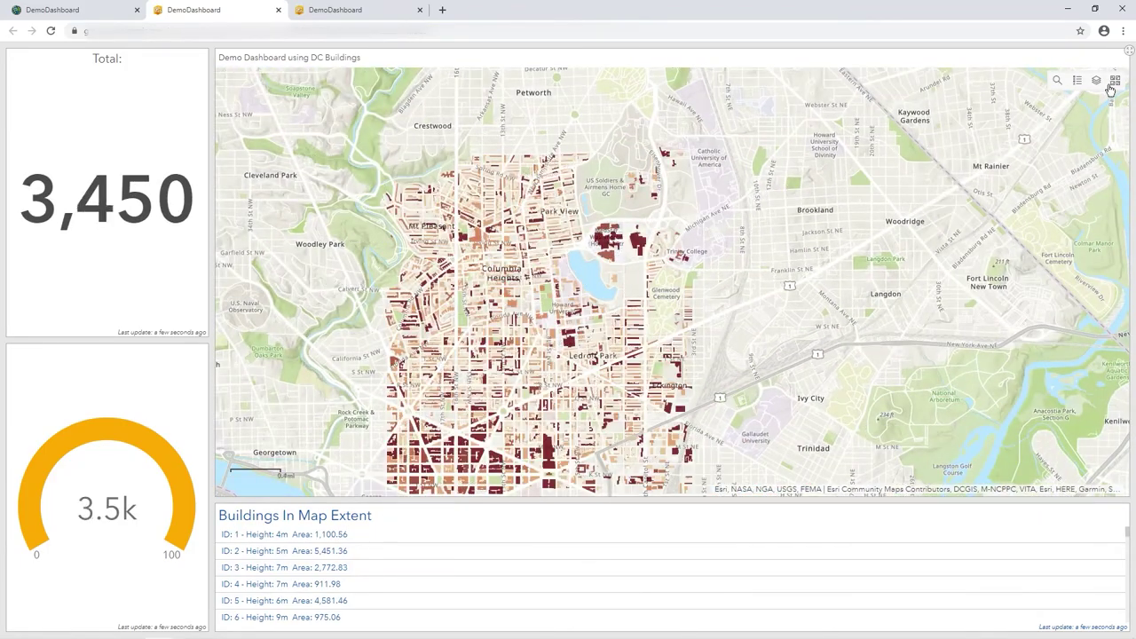
scroll(479, 353, up, 5)
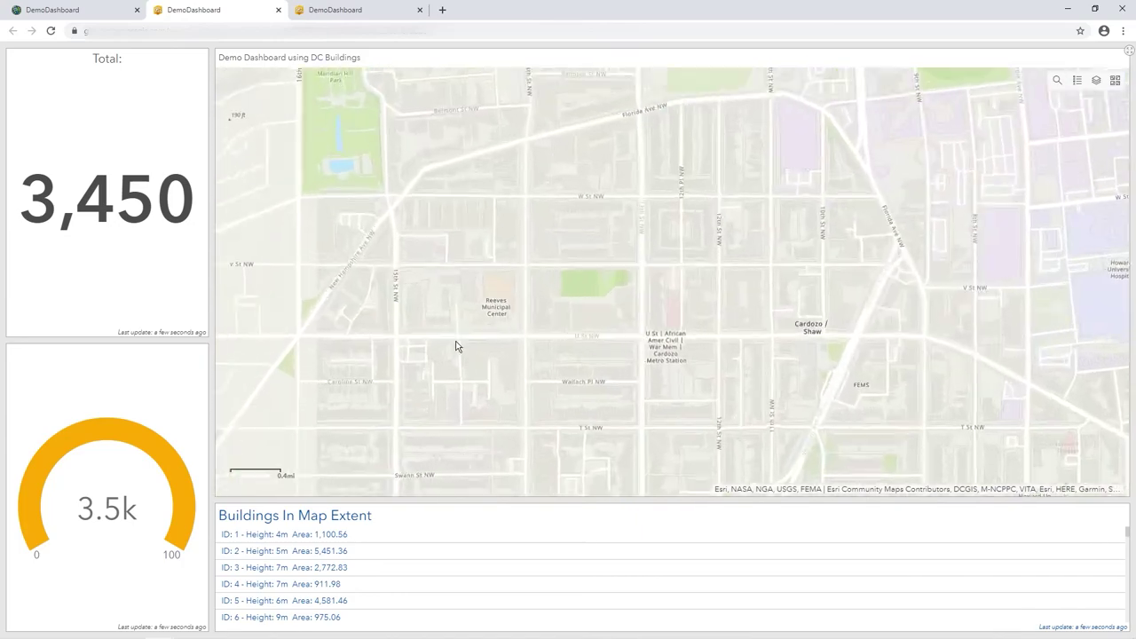
click(555, 232)
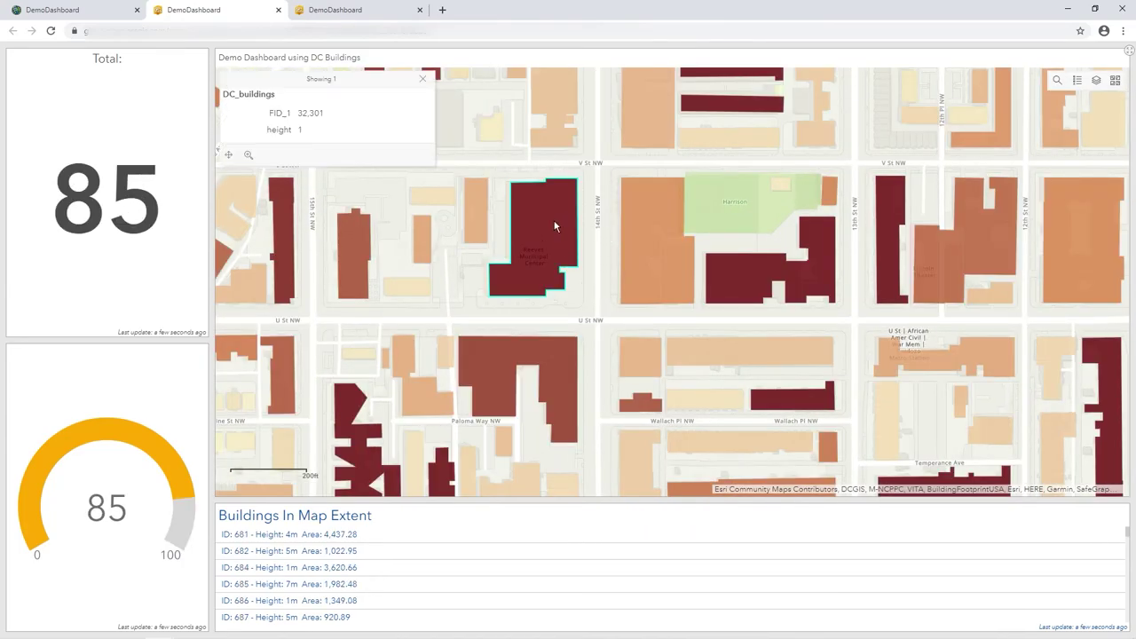
click(424, 79)
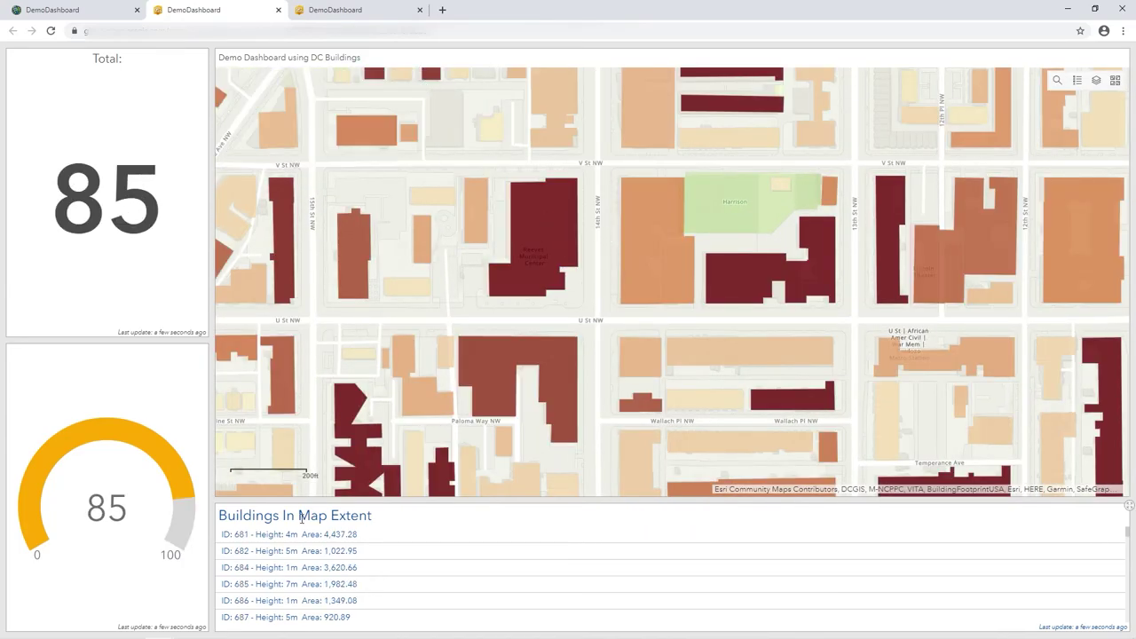
click(288, 571)
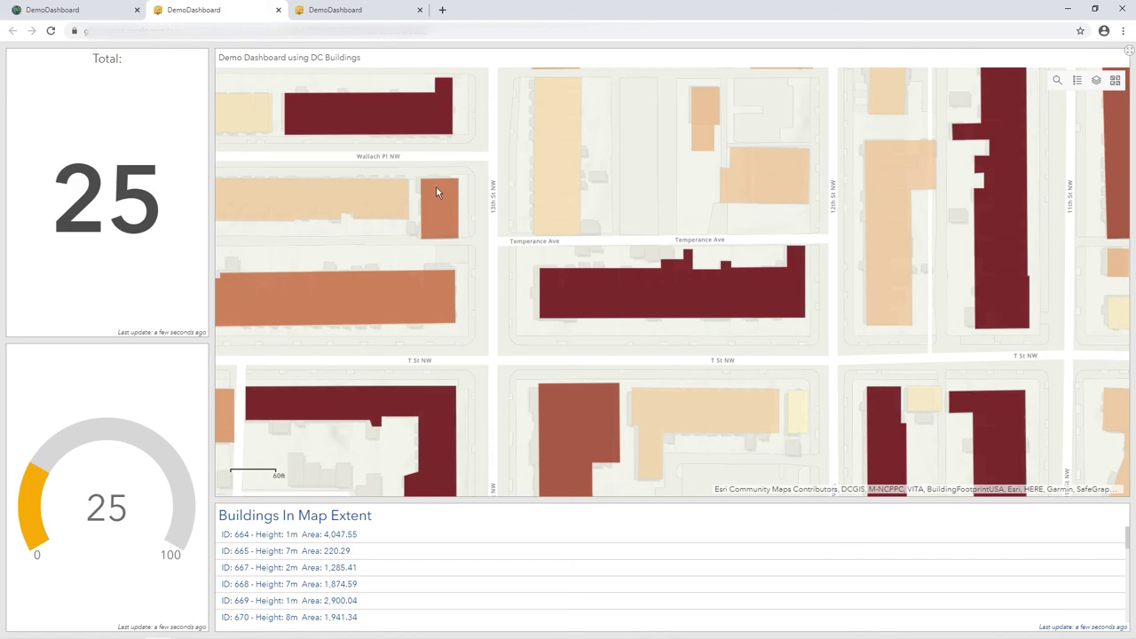
scroll(511, 352, down, 3)
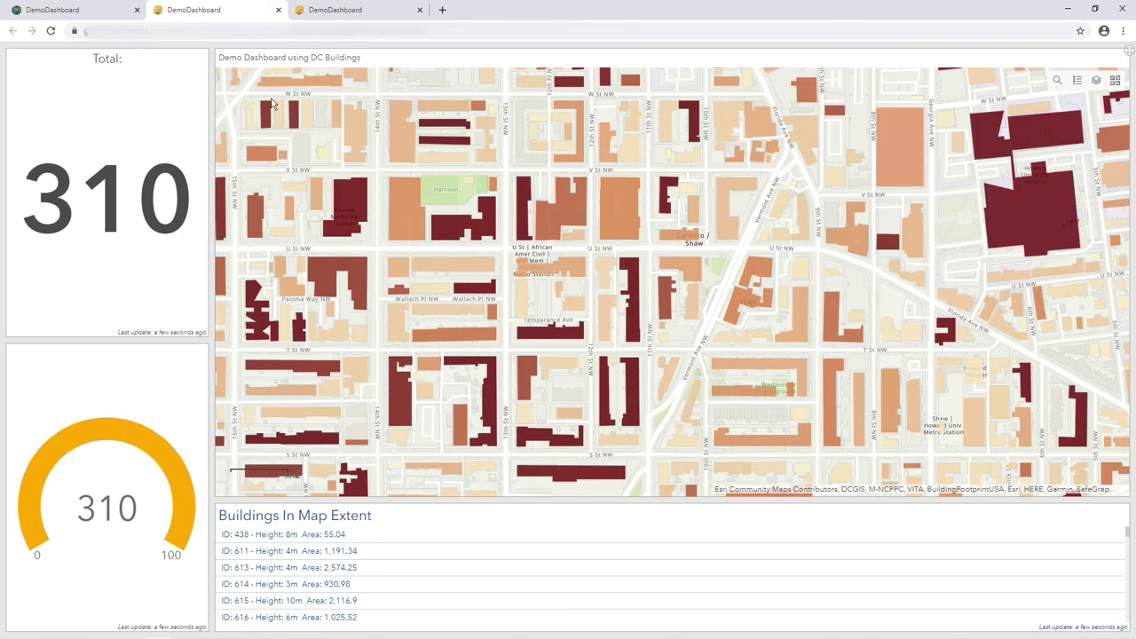
click(338, 11)
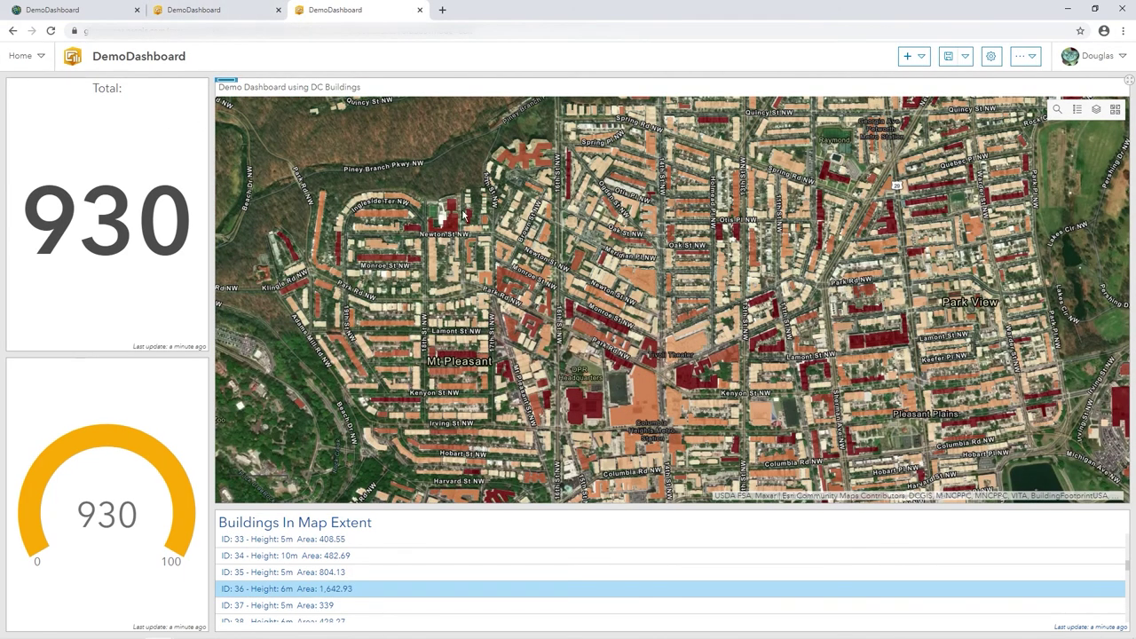
click(922, 59)
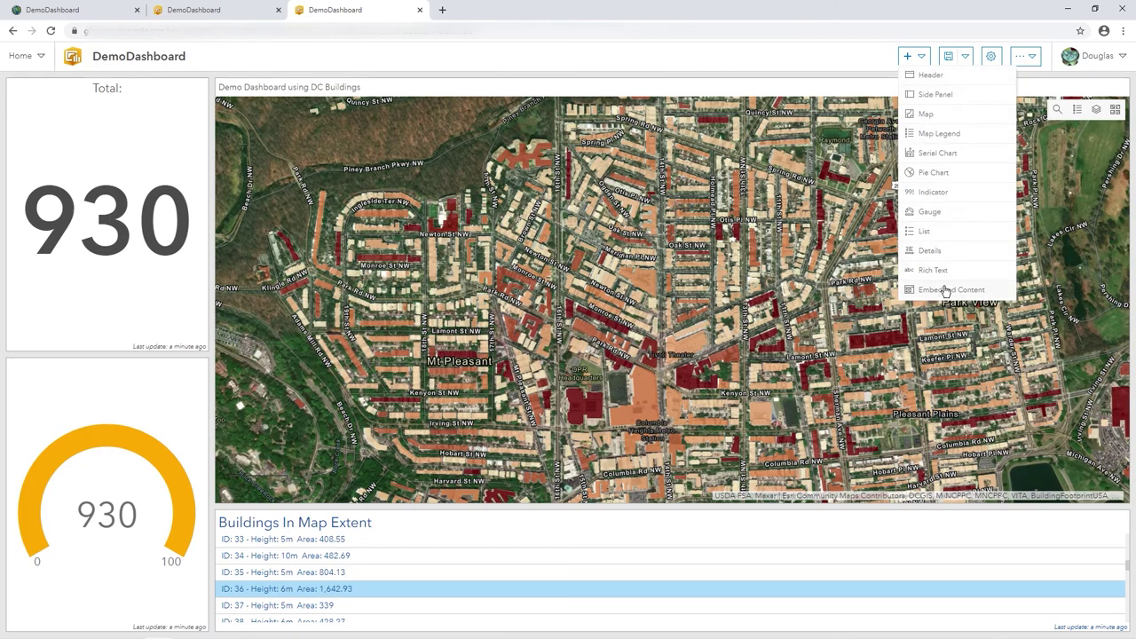
click(668, 57)
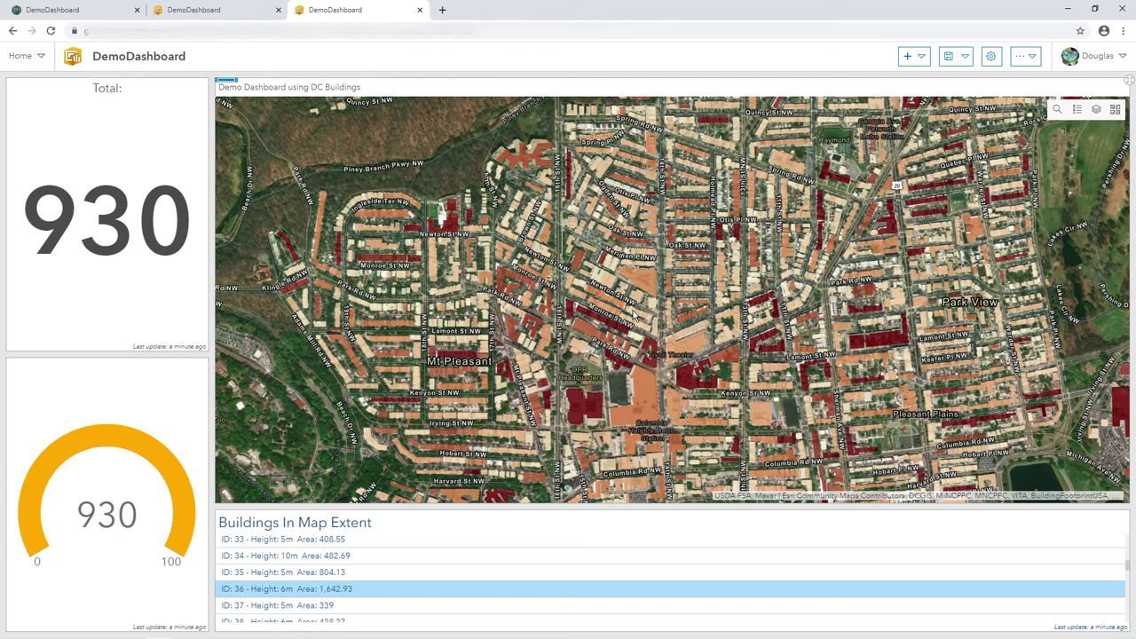
- Show My Content in the item page tab, then return to the view-mode dashboard tab
click(103, 13)
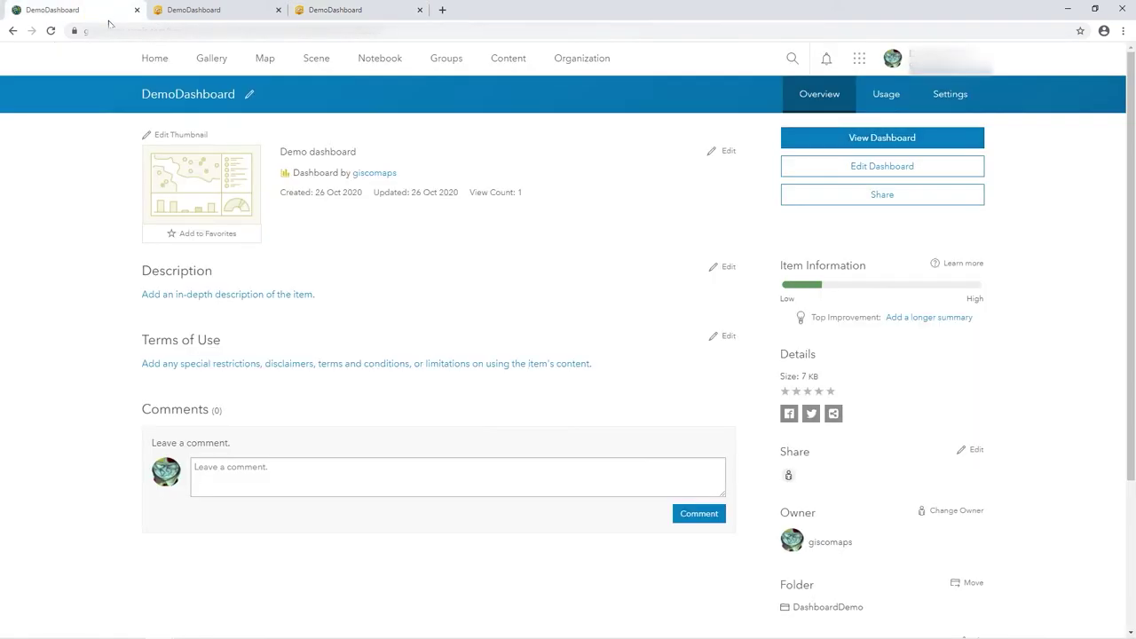
click(507, 62)
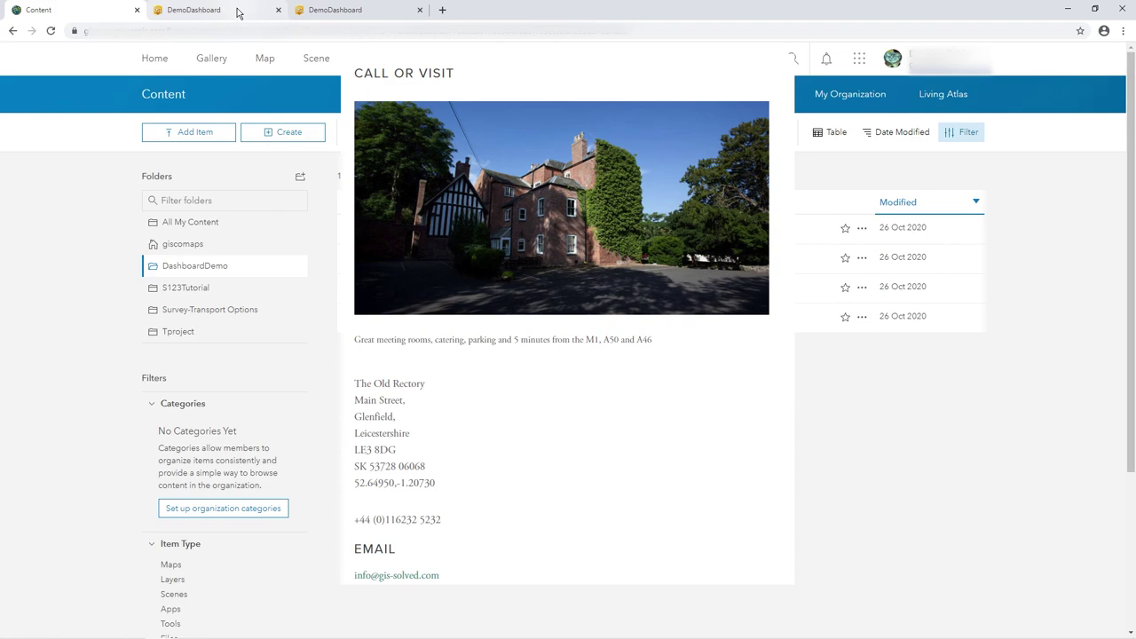
click(237, 13)
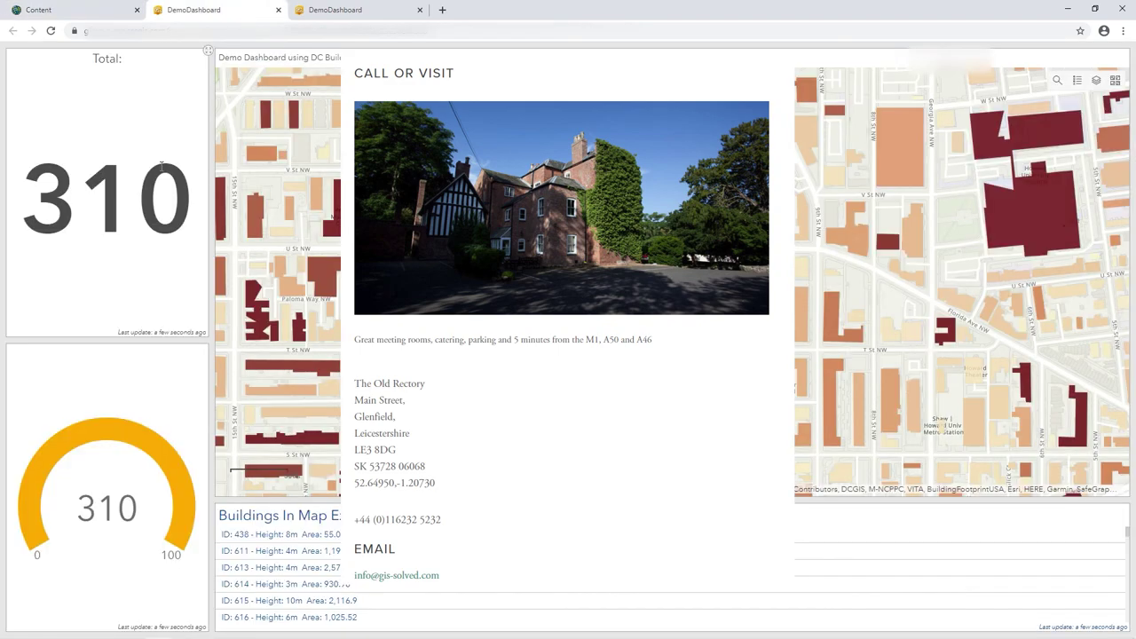